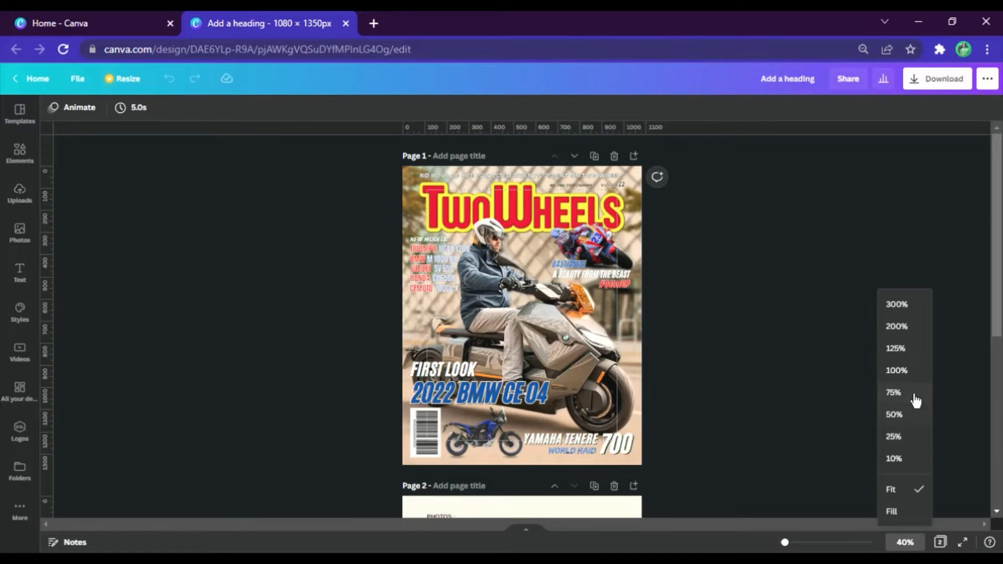
- Examine the finished TwoWheels magazine cover on page 1 at 75% zoom and fitted to the view
left_click(895, 392)
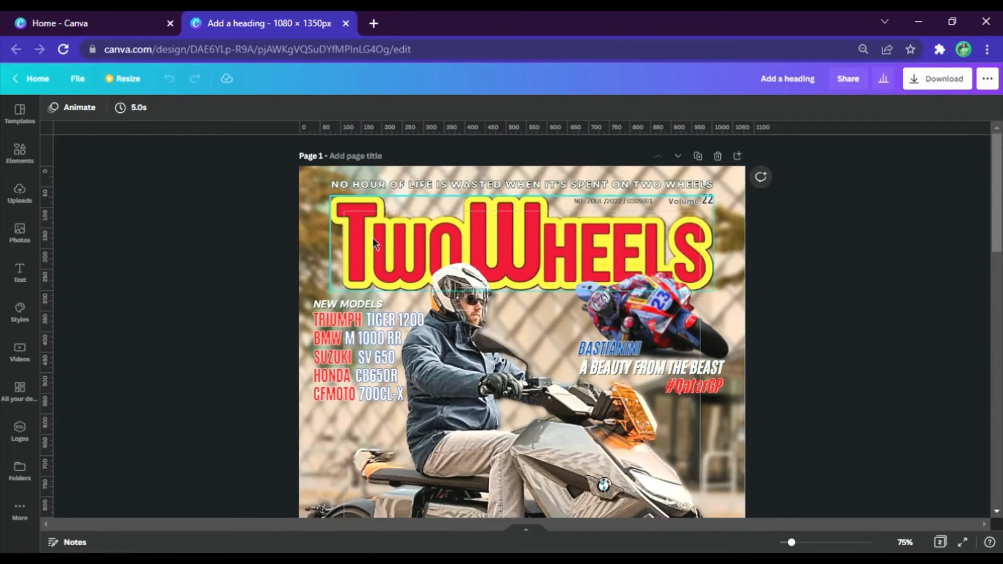
scroll(450, 283, "down", 2)
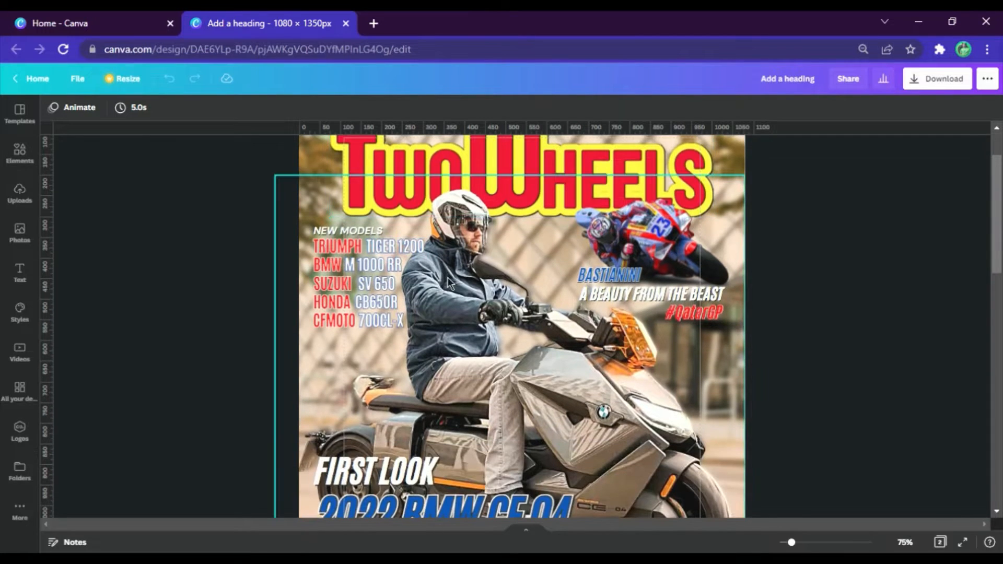
scroll(448, 283, "down", 2)
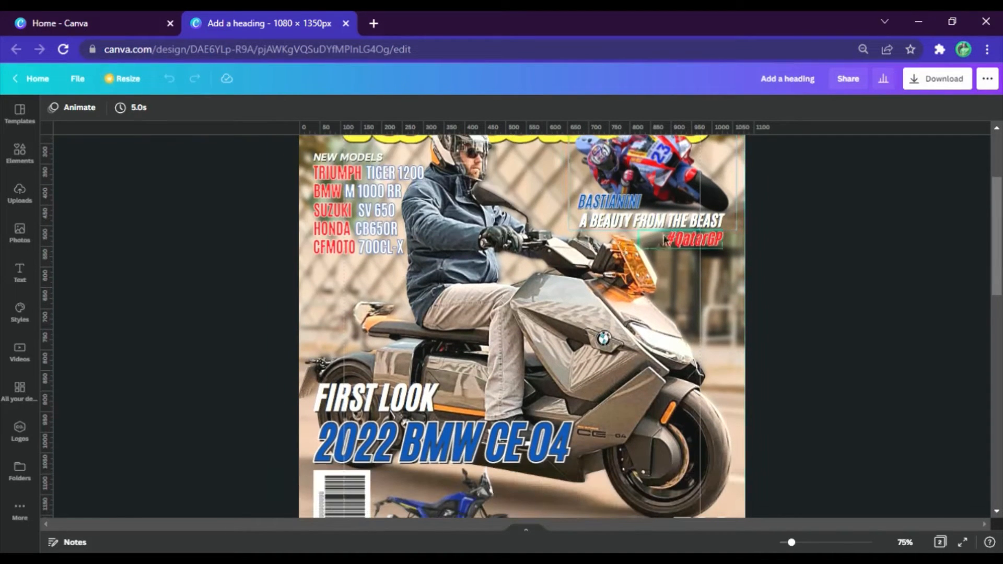
scroll(367, 213, "up", 2)
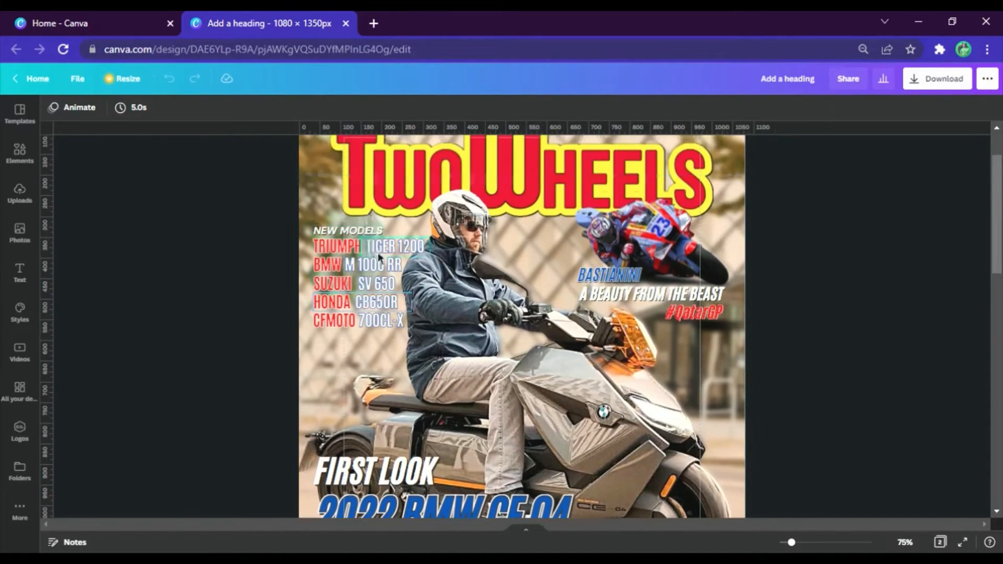
scroll(382, 256, "down", 4)
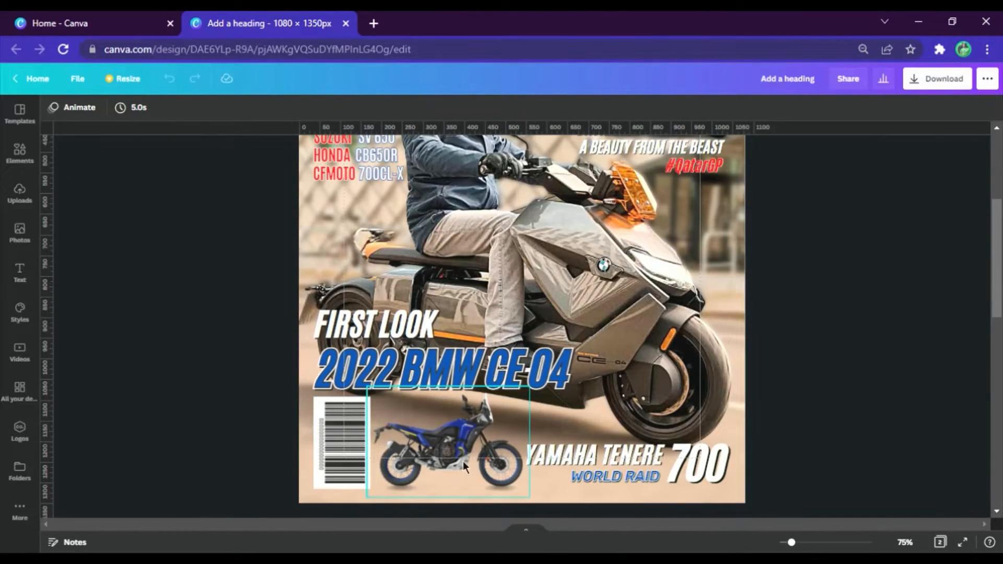
scroll(841, 391, "up", 2)
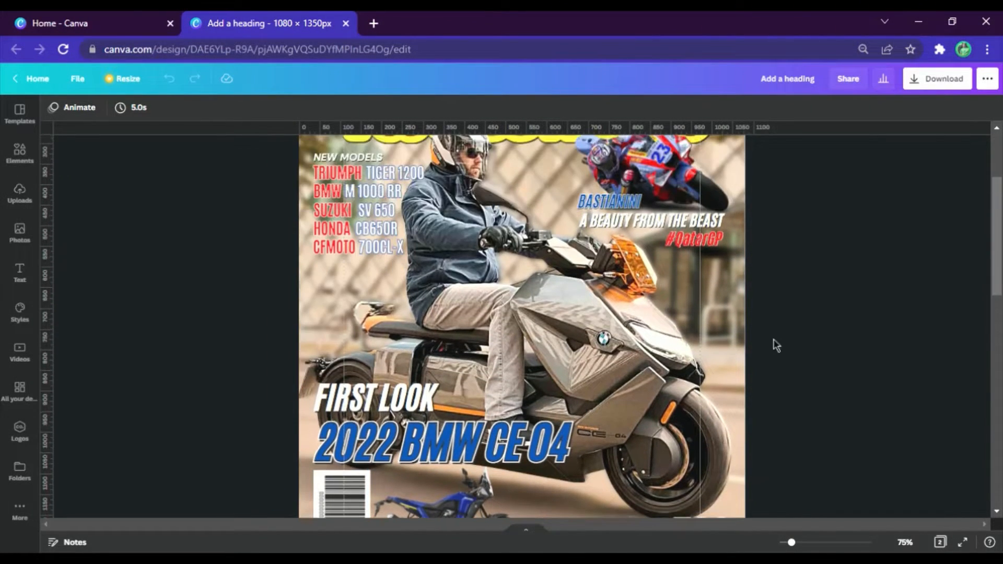
left_click(914, 546)
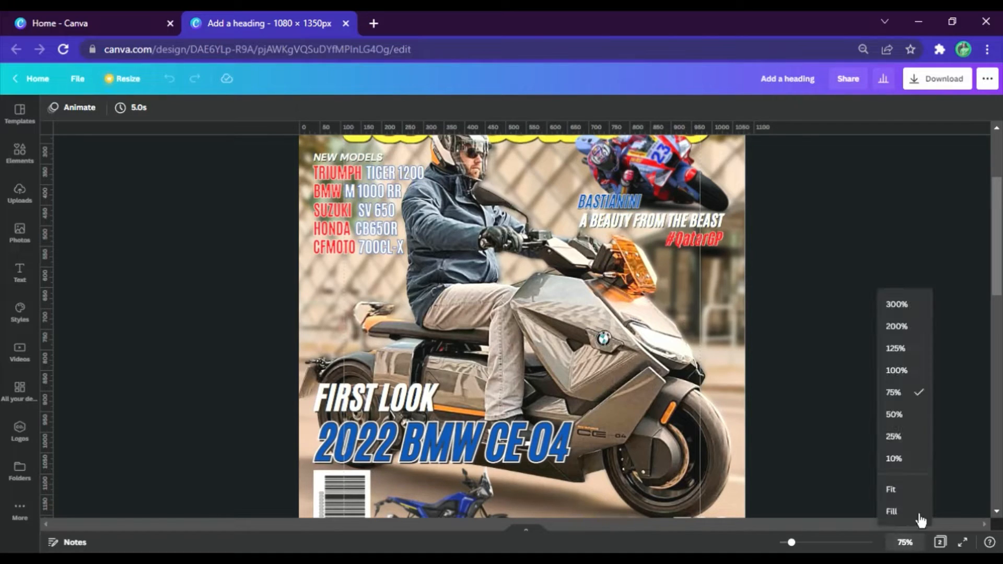
left_click(912, 500)
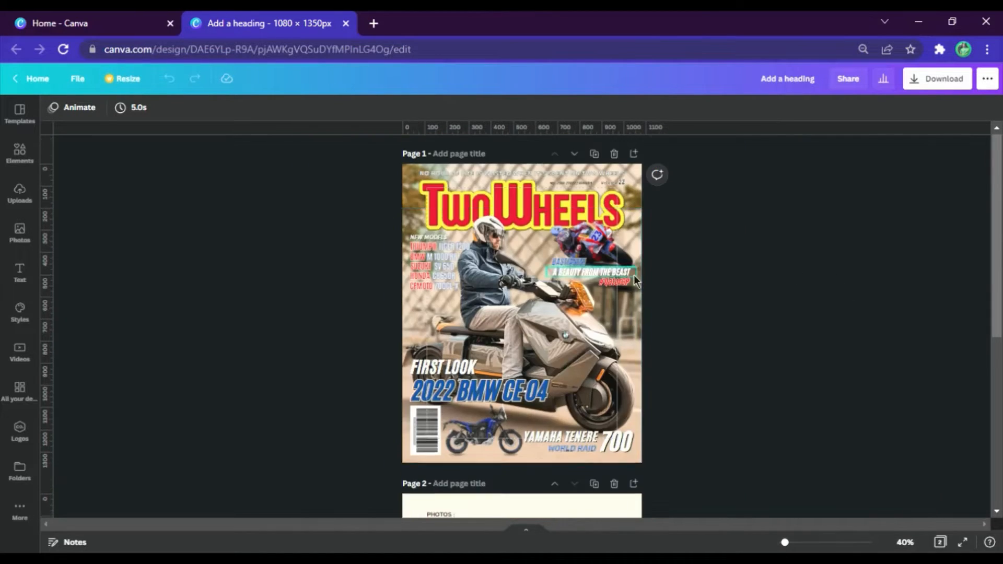
- Examine the photos, cut-outs, barcode, drop shadow and fonts collected as cover materials on page 2
scroll(627, 284, "down", 5)
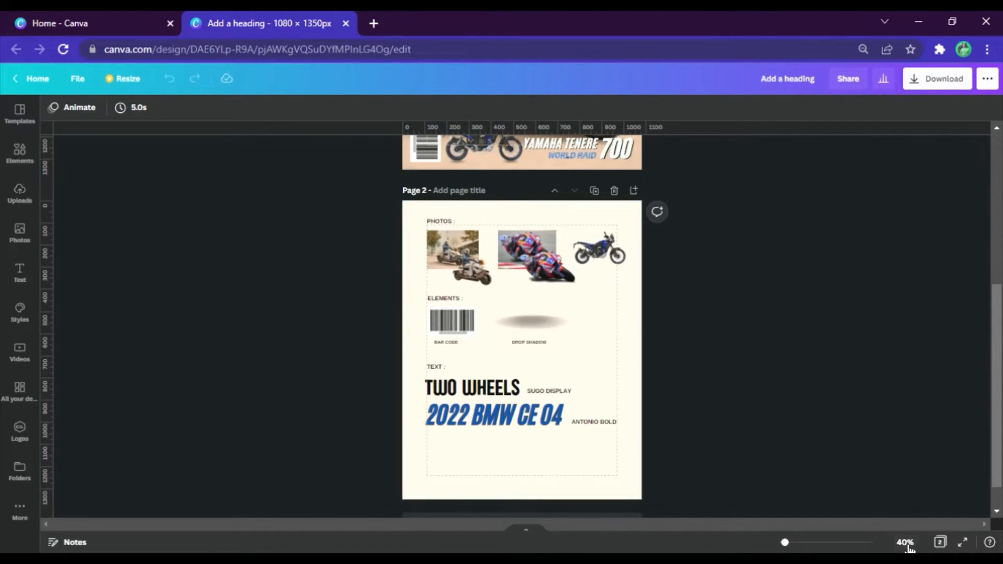
left_click(909, 546)
left_click(902, 369)
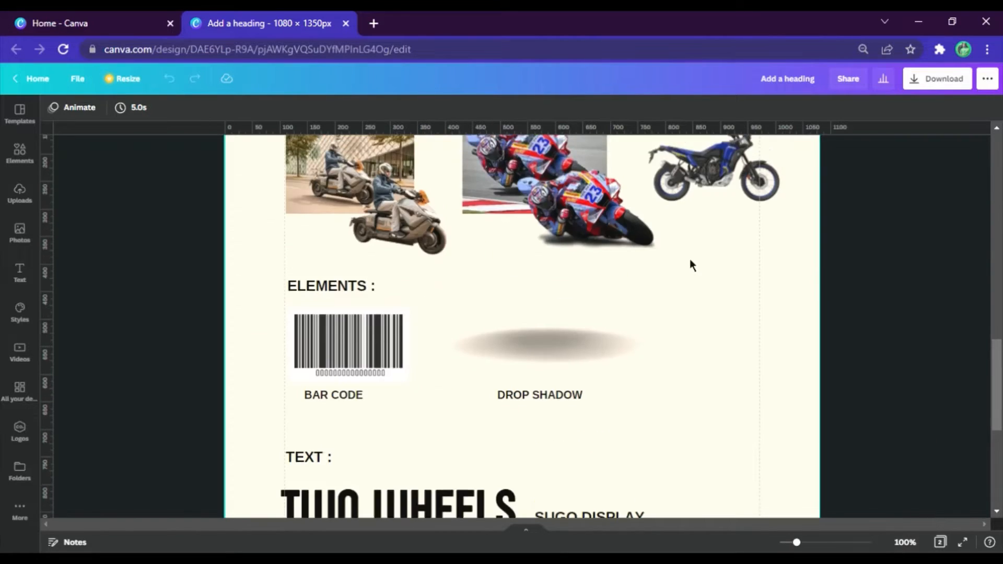
scroll(689, 265, "up", 2)
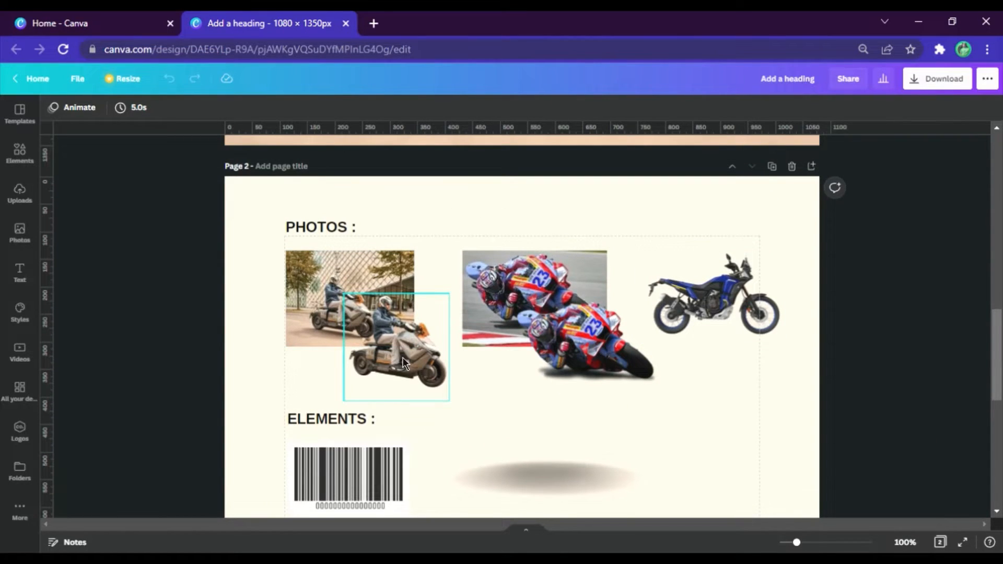
left_click_drag(402, 358, 406, 359)
left_click(505, 290)
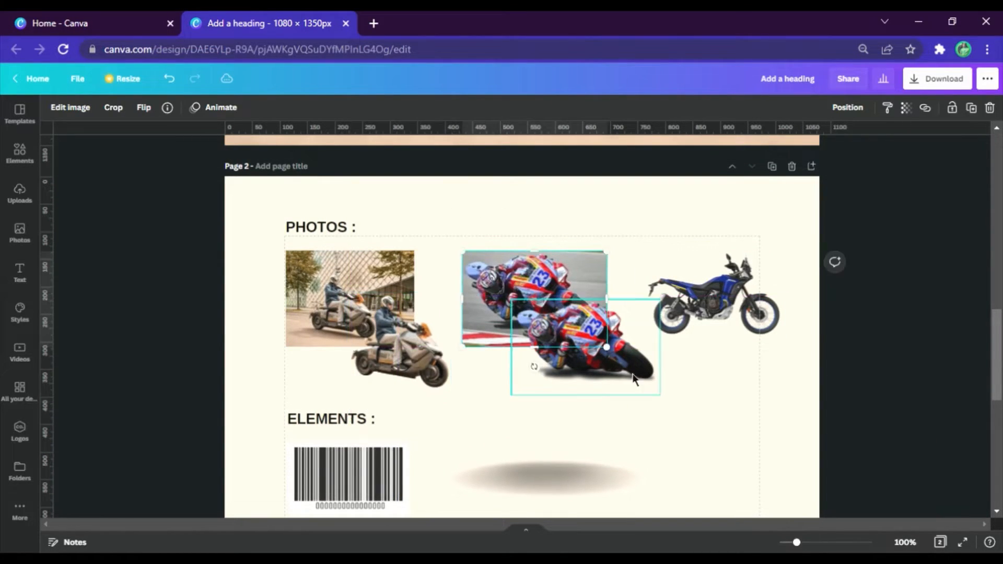
left_click(650, 389)
left_click_drag(707, 293, 710, 290)
scroll(381, 232, "down", 4)
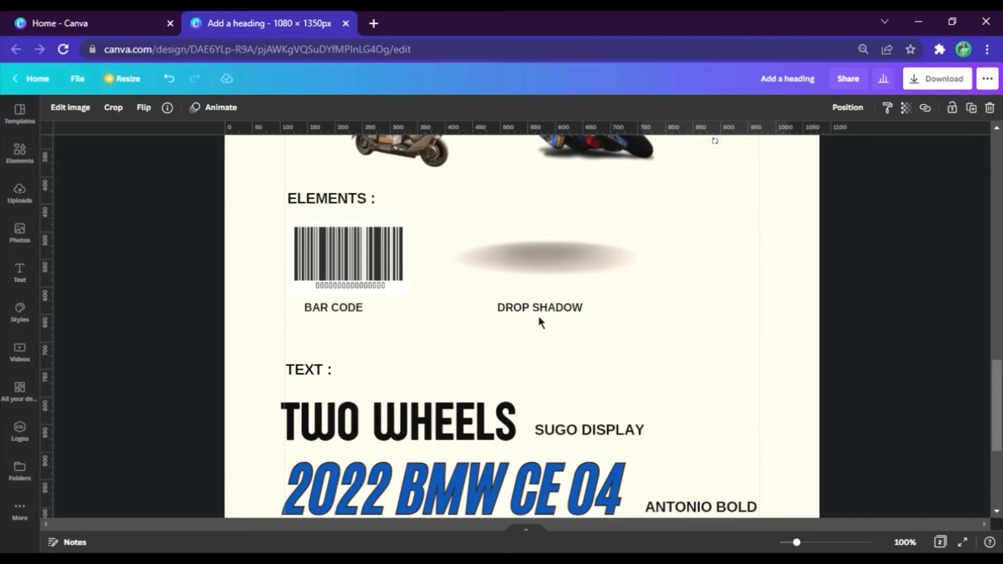
scroll(541, 320, "down", 1)
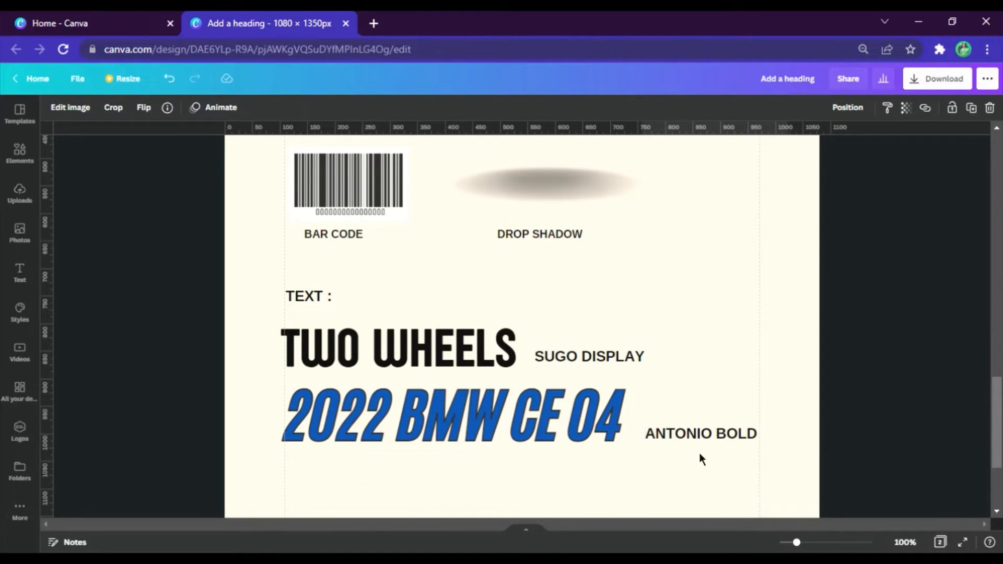
scroll(705, 441, "up", 10)
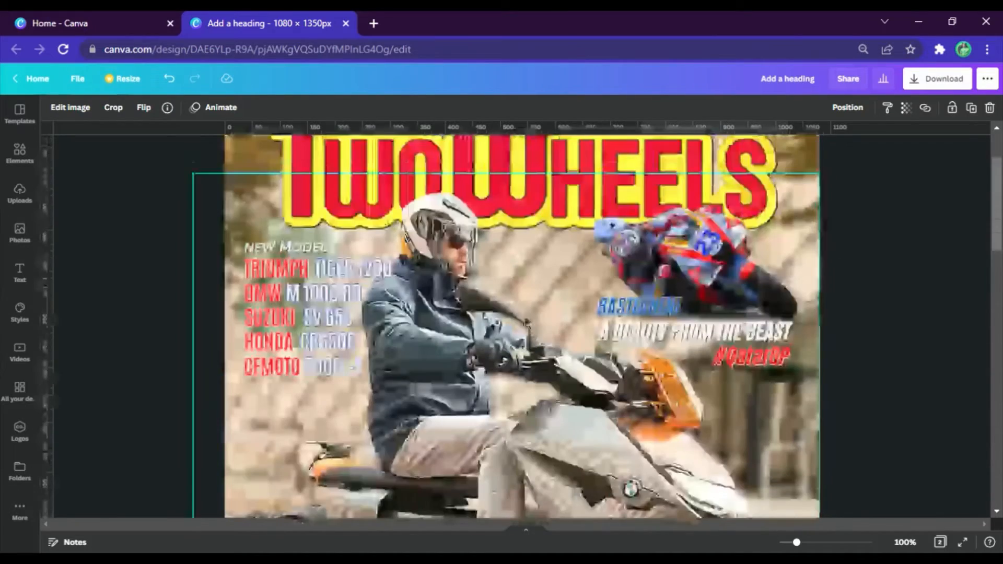
- Add a blank page after page 2 and paste a copy of the black TWO WHEELS heading onto it
left_click(905, 542)
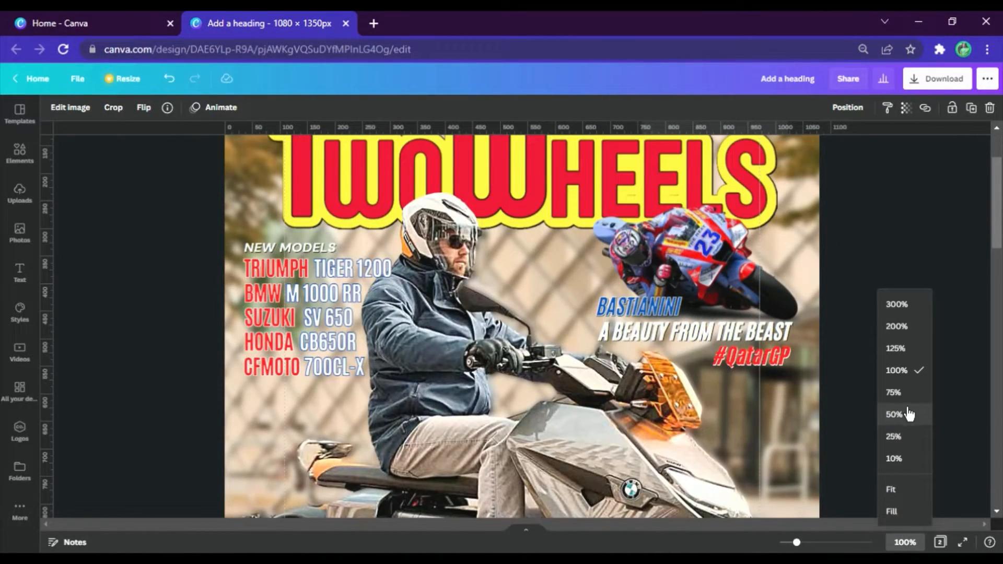
left_click(888, 393)
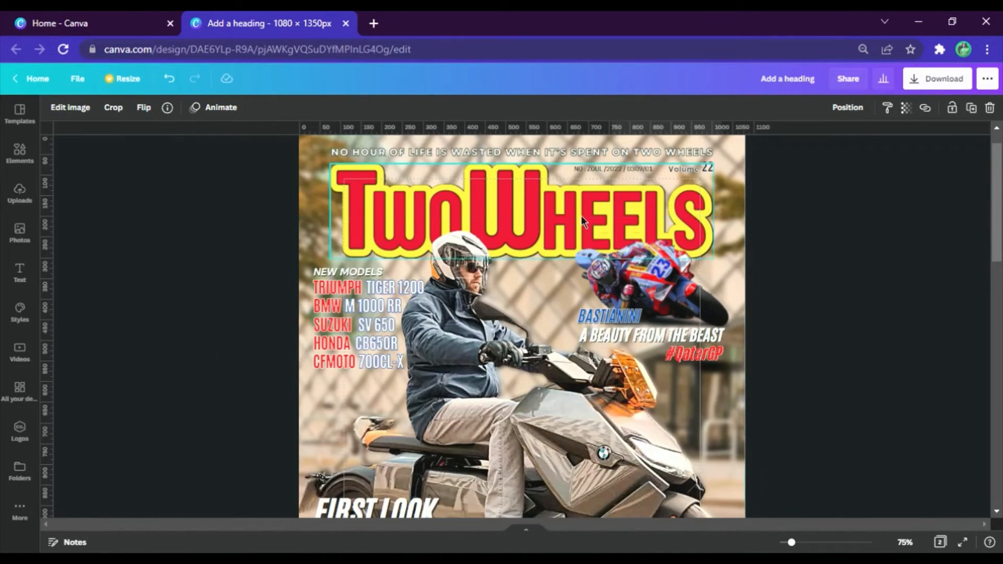
scroll(554, 202, "down", 10)
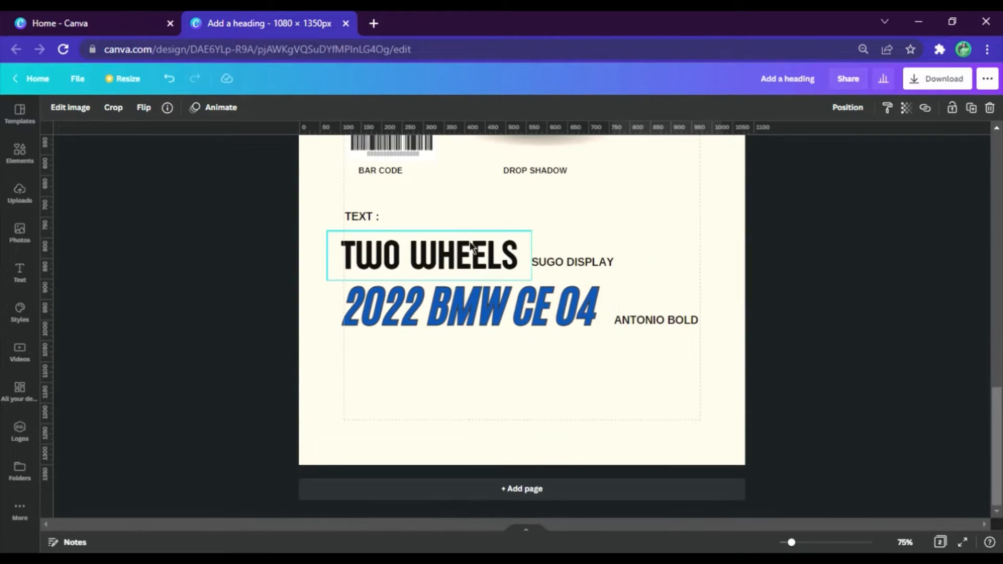
left_click(506, 269)
left_click(575, 494)
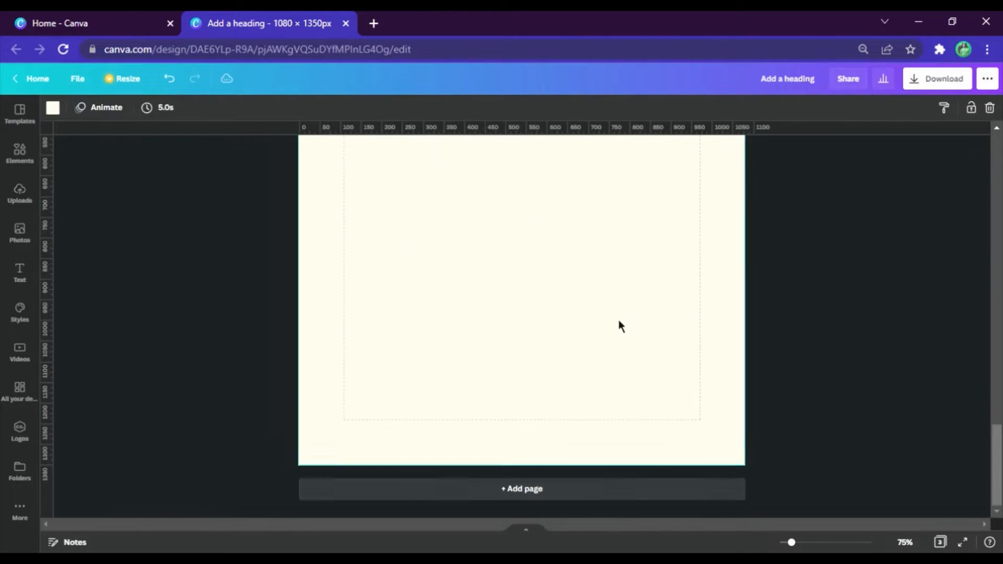
scroll(532, 373, "up", 3)
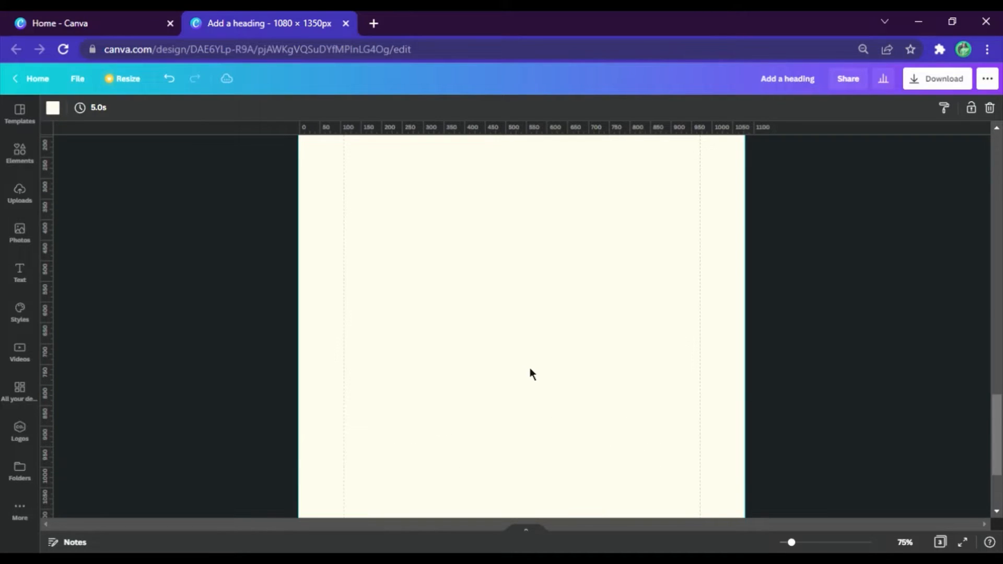
key("ctrl+v")
- Move the pasted TWO WHEELS heading up the new page and enlarge it to font size 129
left_click_drag(476, 402, 521, 269)
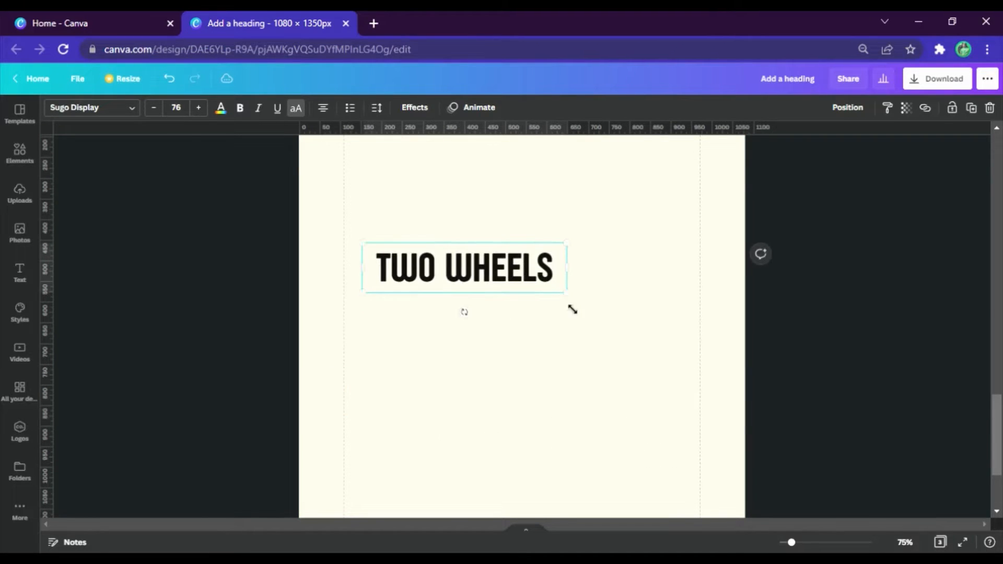
left_click_drag(573, 307, 696, 443)
left_click(603, 386)
left_click(560, 302)
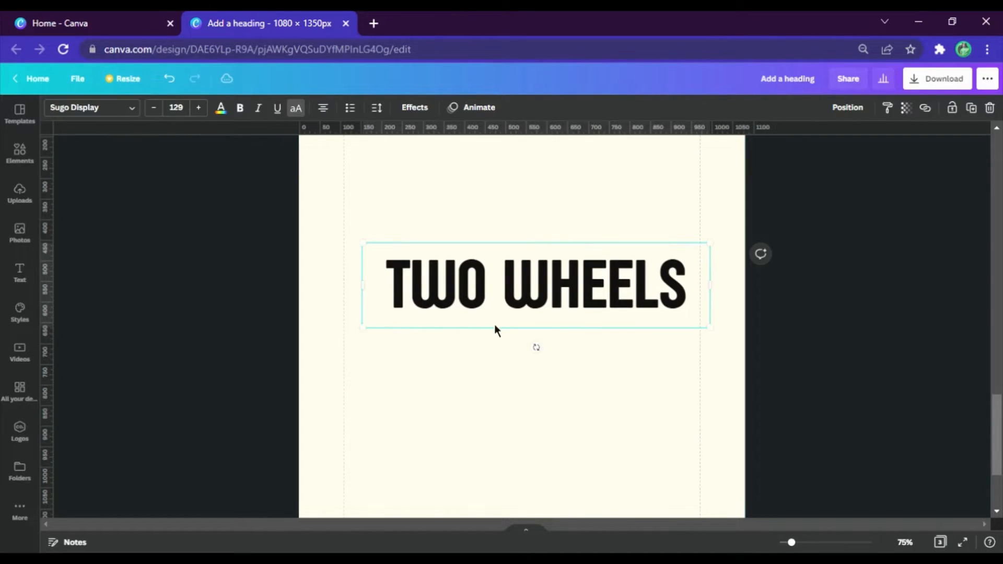
- Duplicate the TWO WHEELS heading below itself and delete the initial letters T and W from the upper copy
key("ctrl+d")
left_click(570, 285)
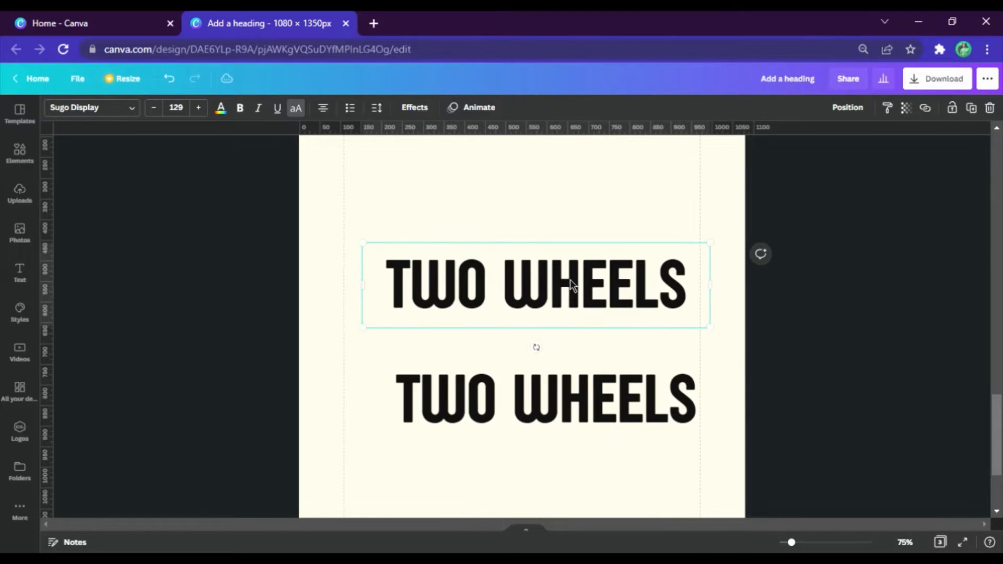
key("BackSpace")
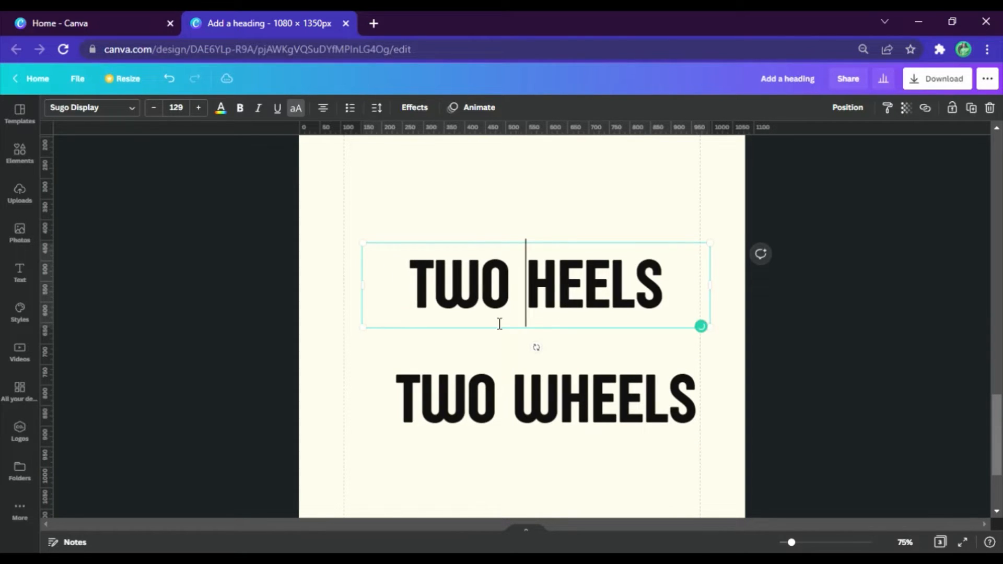
left_click(447, 291)
key("BackSpace")
- Delete everything except the letter T from the lower TWO WHEELS copy
left_click(703, 401)
double_click(704, 401)
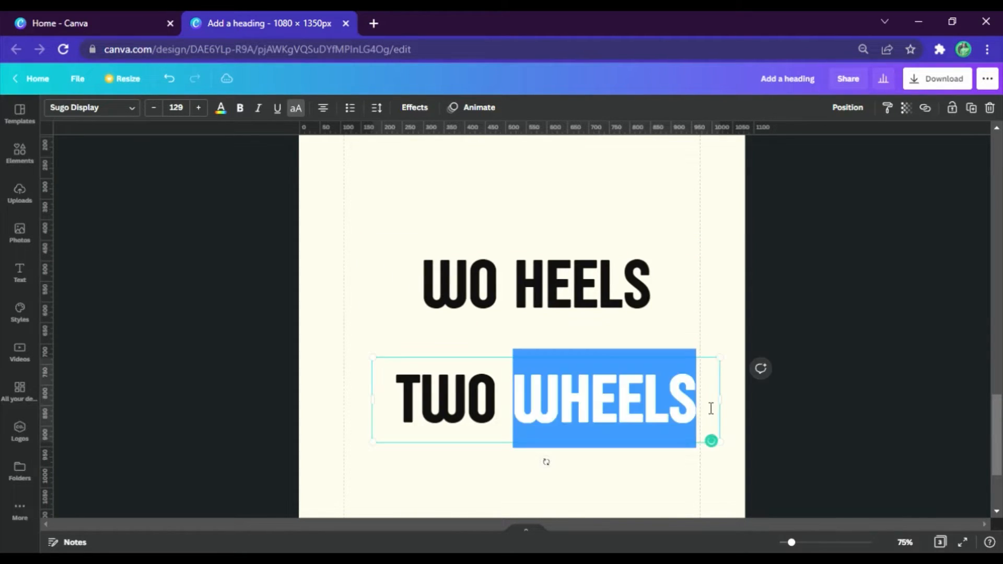
left_click(704, 401)
left_click(457, 416, "shift")
key("shift+Left")
key("BackSpace")
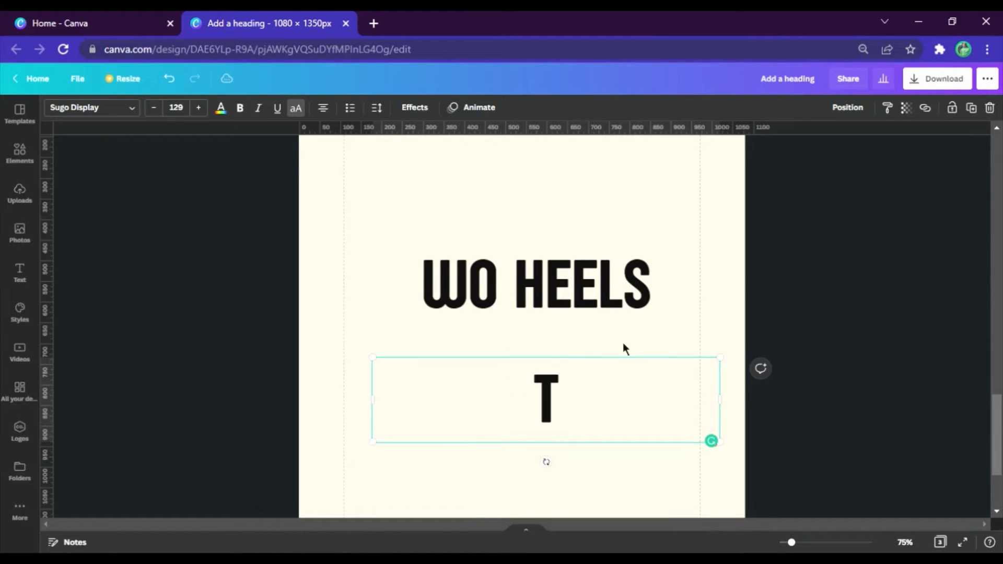
- Narrow the T text box to fit its letter, duplicate it alongside, and change the duplicate's letter to W
left_click_drag(730, 418, 512, 419)
left_click(444, 413)
left_click(396, 398)
key("ctrl+d")
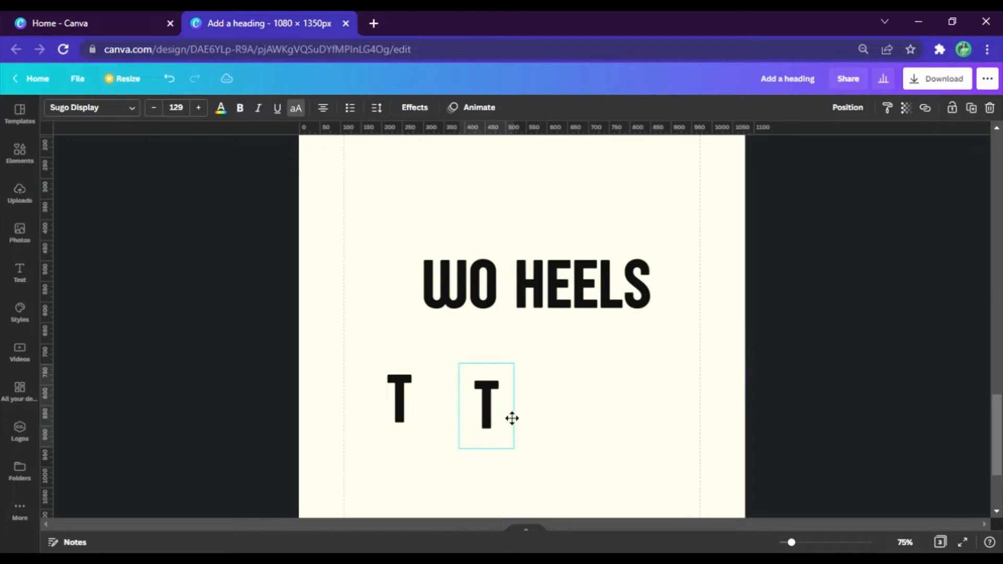
left_click(511, 418)
key("BackSpace")
type("W")
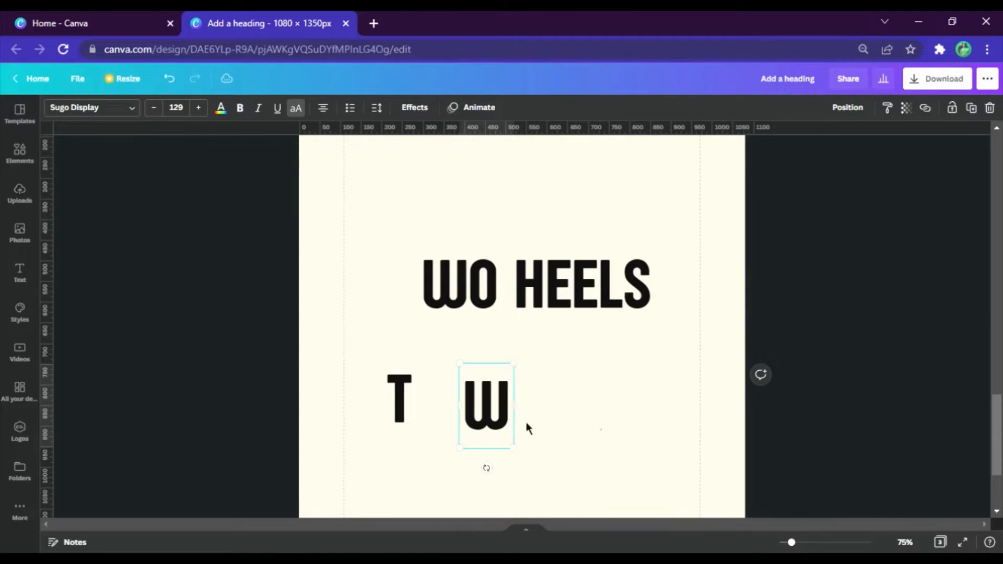
- Widen the gap between WO and HEELS in the heading with extra spaces to make room for a larger W
left_click(513, 284)
left_click_drag(512, 284, 552, 319)
key("BackSpace")
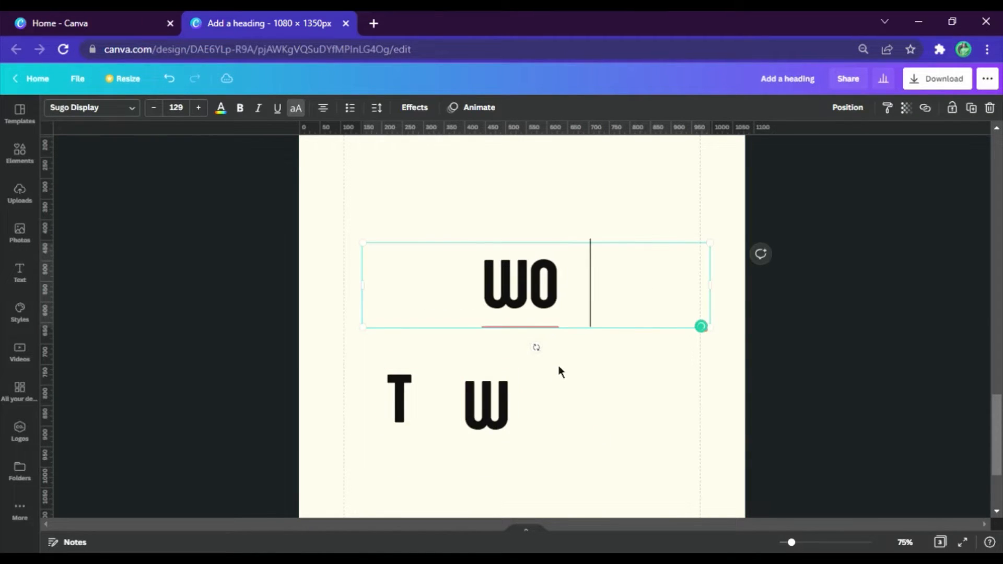
key("ctrl+z")
key("Left")
key("Left")
key("Left")
key("Left")
key("Left")
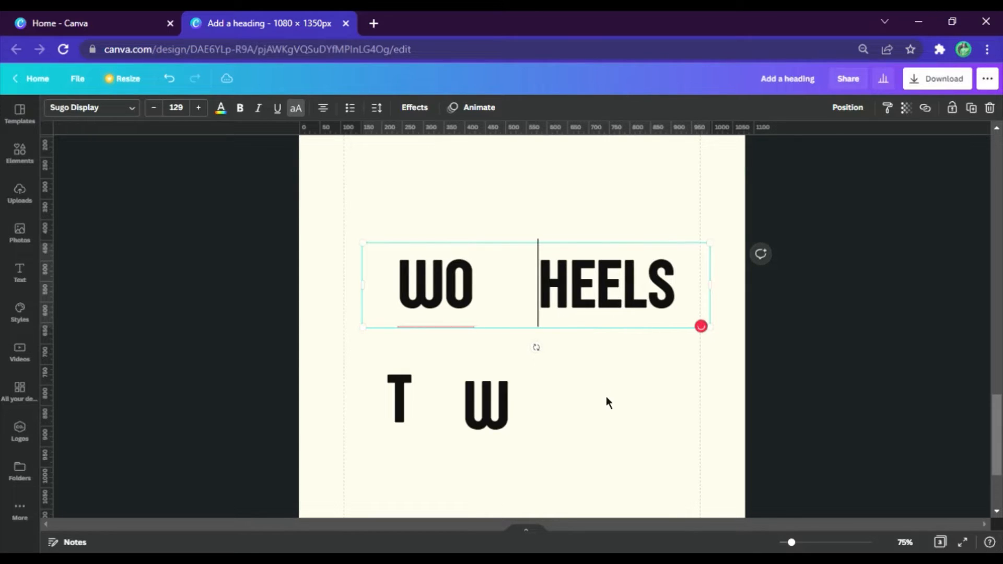
- Place the separate W in the gap between WO and HEELS and enlarge it to font size 171
left_click(480, 422)
left_click_drag(480, 422, 506, 293)
left_click_drag(541, 253, 554, 216)
left_click_drag(528, 291, 520, 296)
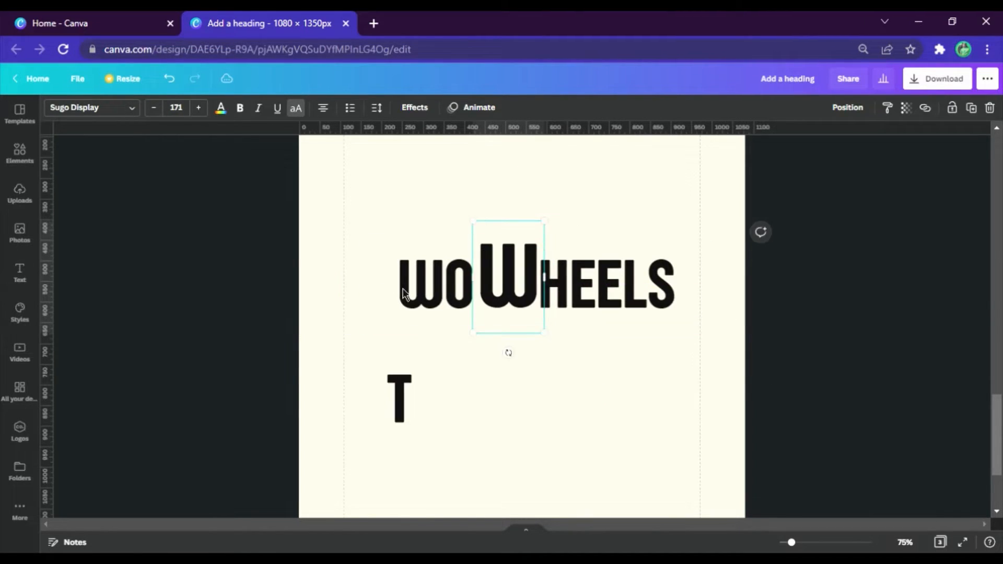
- Set the separate T to font size 171 and place it directly before WO to complete the Two Wheels title
left_click(399, 372)
left_click_drag(399, 372, 407, 304)
left_click(486, 291)
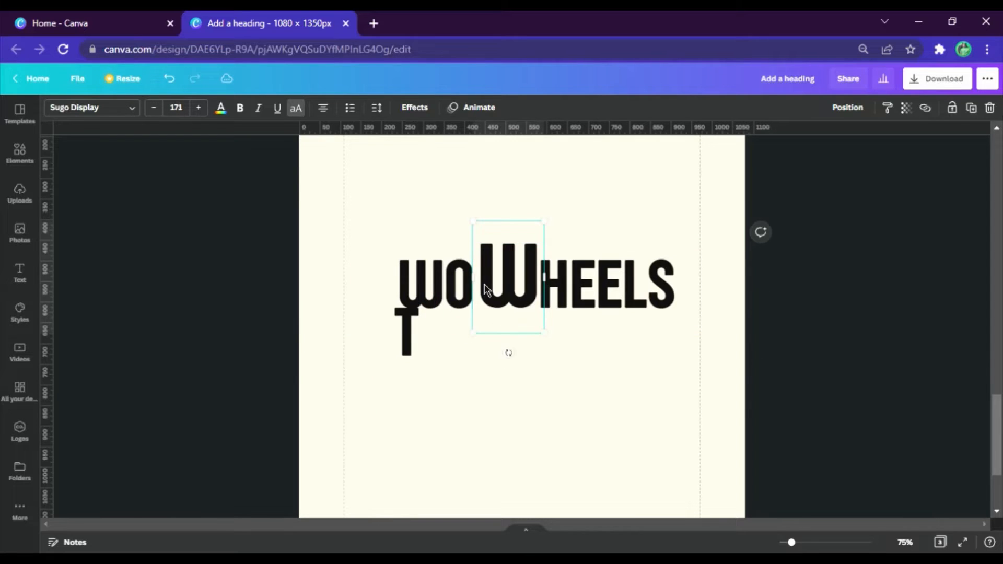
left_click(415, 341)
left_click(176, 107)
type("171")
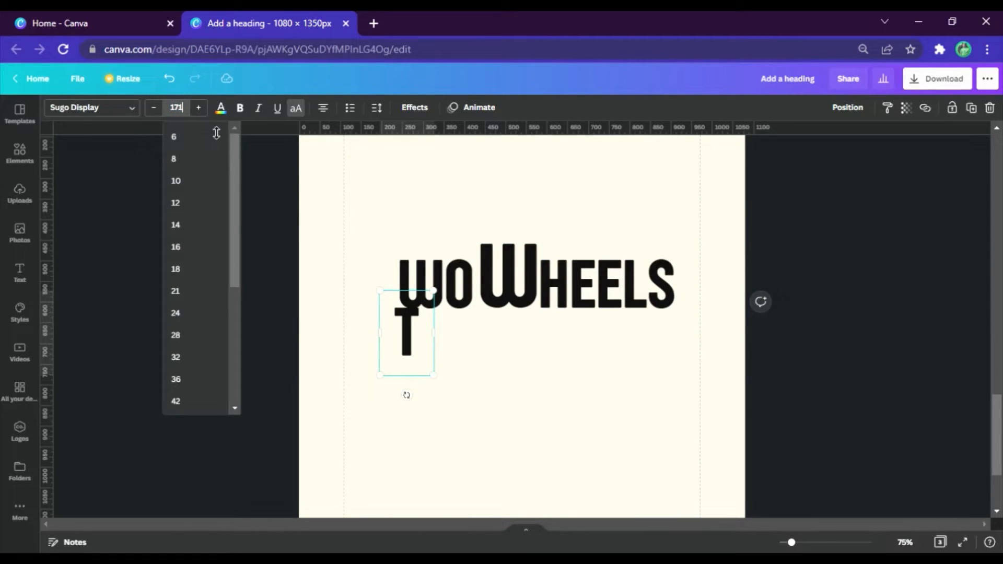
key("Return")
left_click_drag(382, 324, 392, 309)
scroll(601, 405, "up", 15)
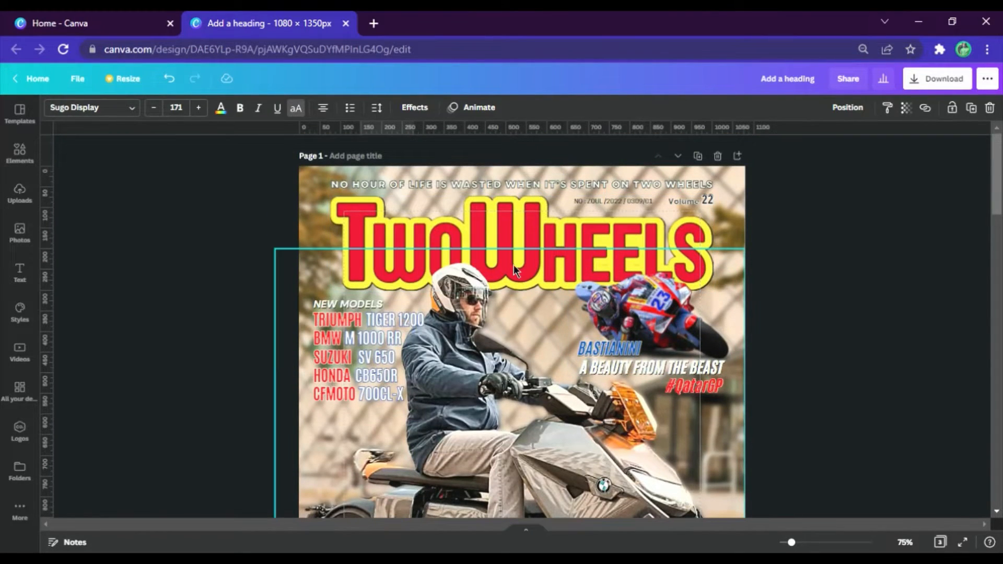
scroll(544, 294, "down", 15)
scroll(545, 295, "down", 2)
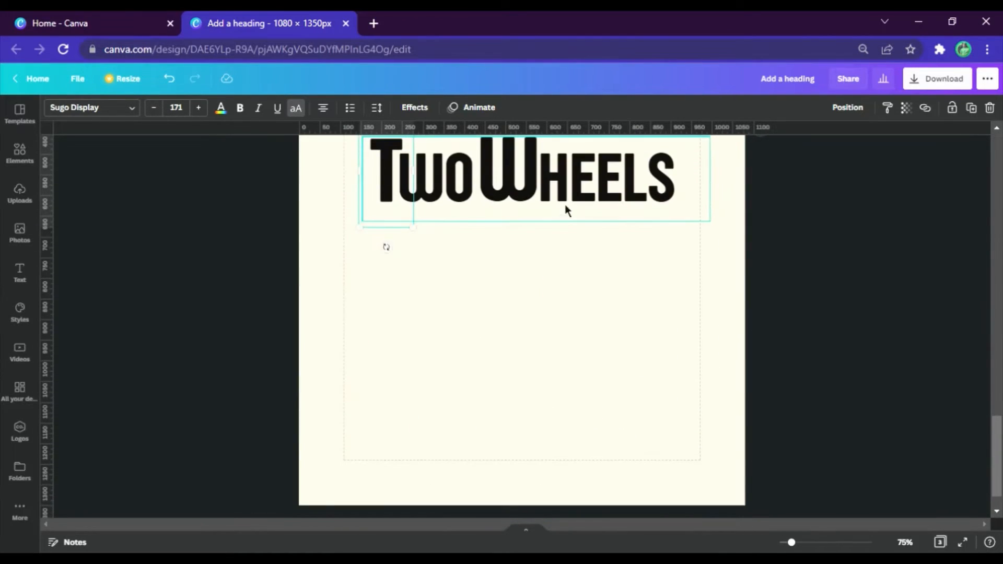
- Apply the Splice effect in red to the WO HEELS heading text
left_click(567, 209)
scroll(570, 224, "up", 3)
left_click(429, 115)
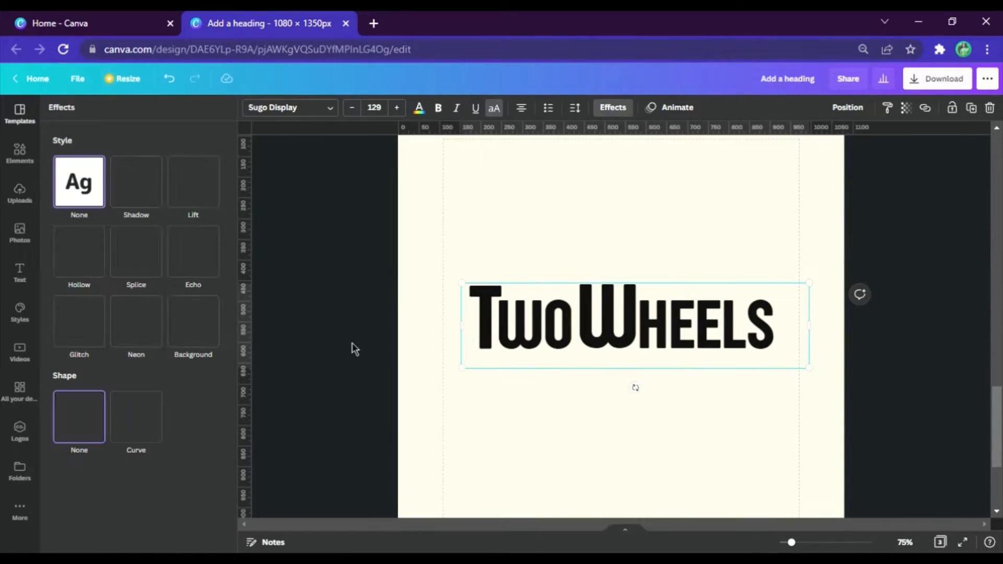
left_click(153, 268)
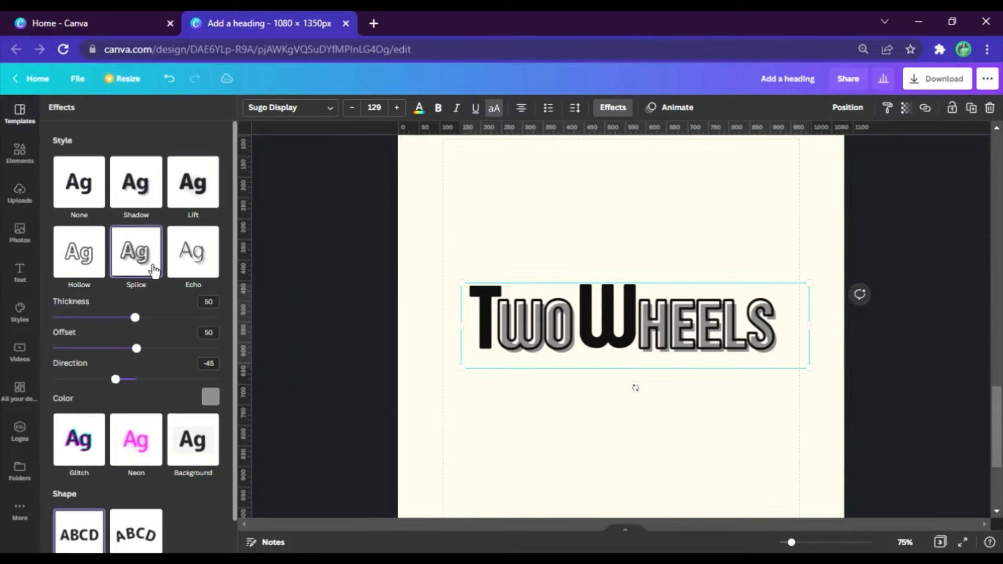
left_click(212, 398)
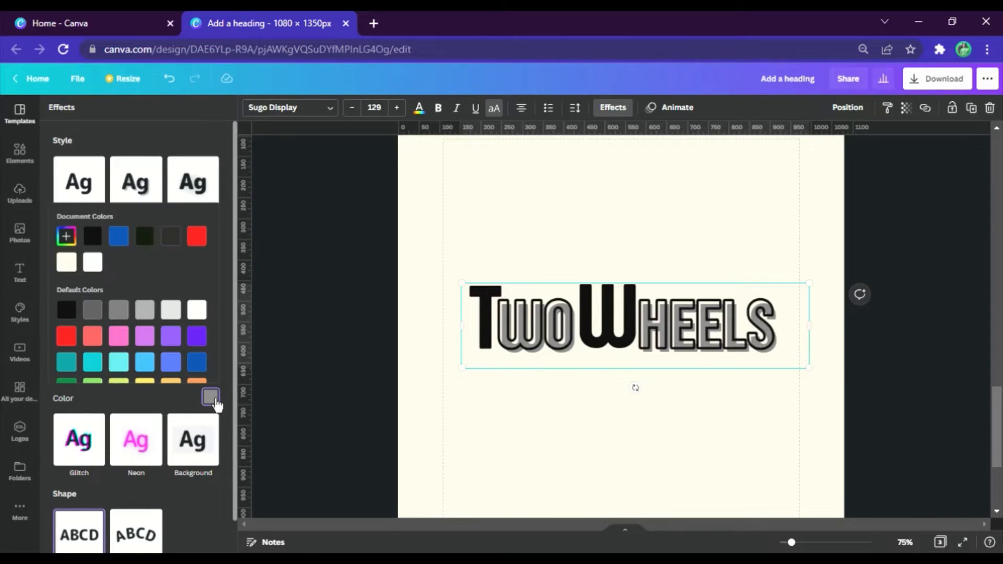
left_click(201, 244)
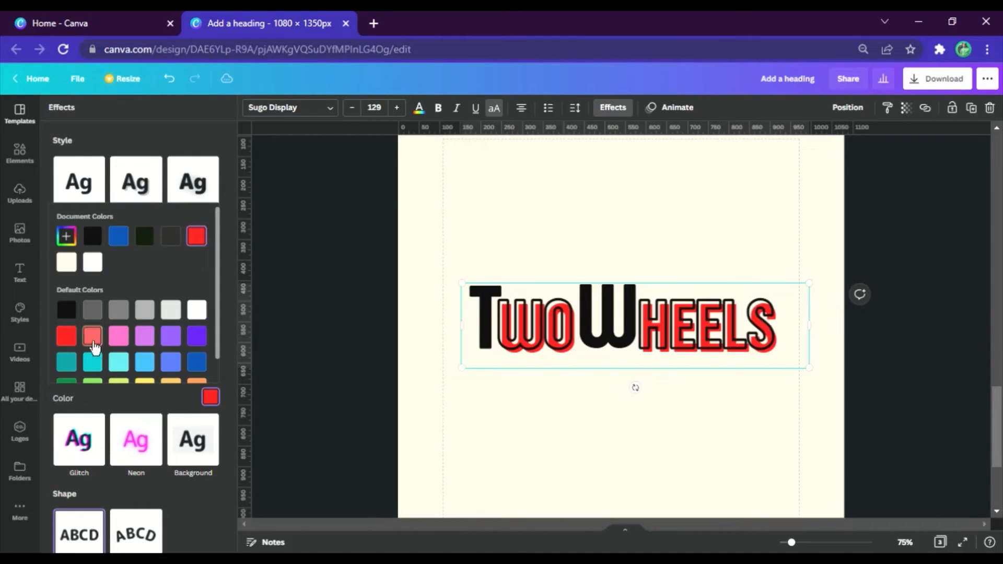
left_click(144, 401)
- Set the heading's Splice effect to offset 0 and thickness 10
left_click_drag(136, 349, 9, 346)
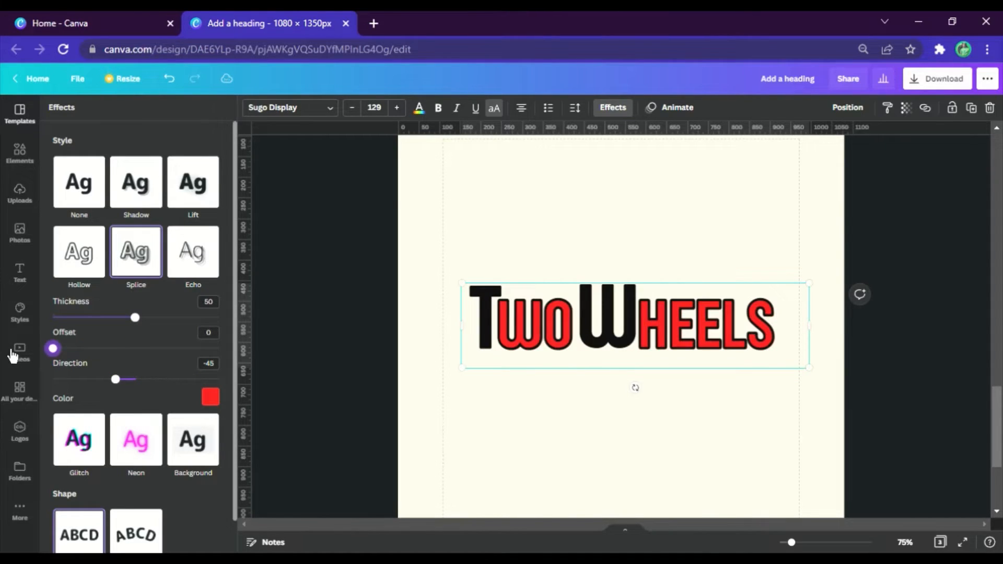
left_click_drag(135, 317, 84, 317)
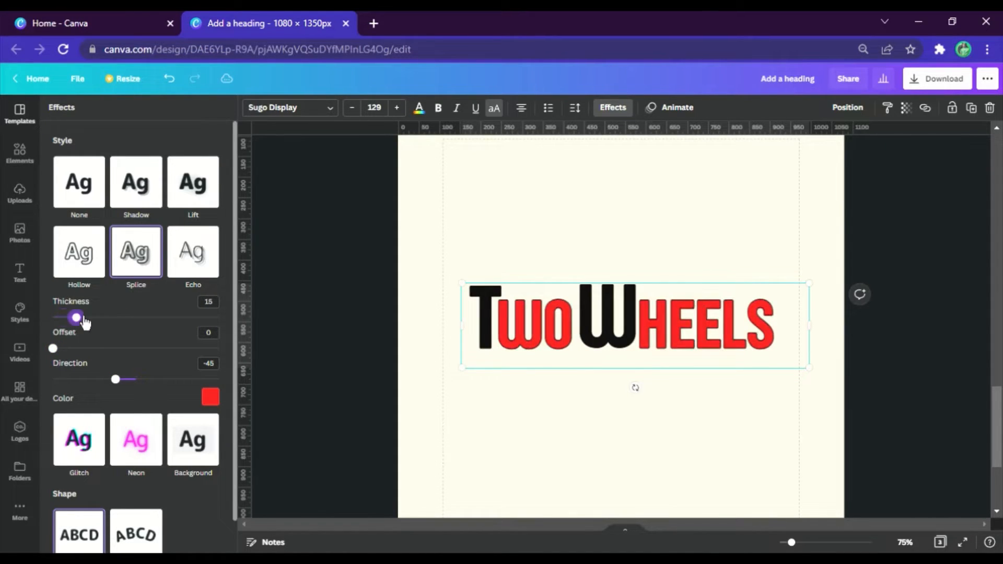
left_click(214, 305)
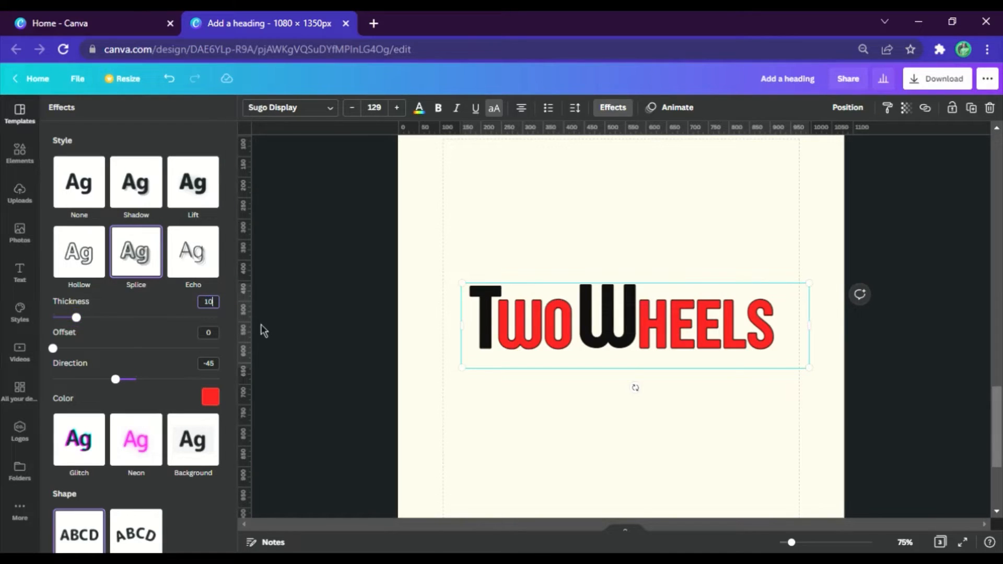
key("Return")
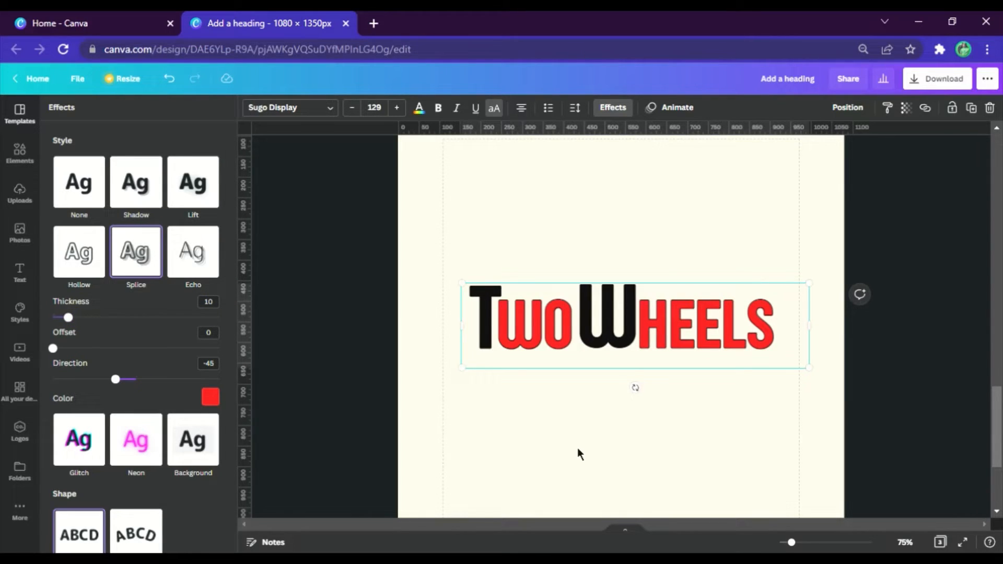
- Apply a red Splice effect with thickness 10 and offset 0 to the large W
left_click(601, 339)
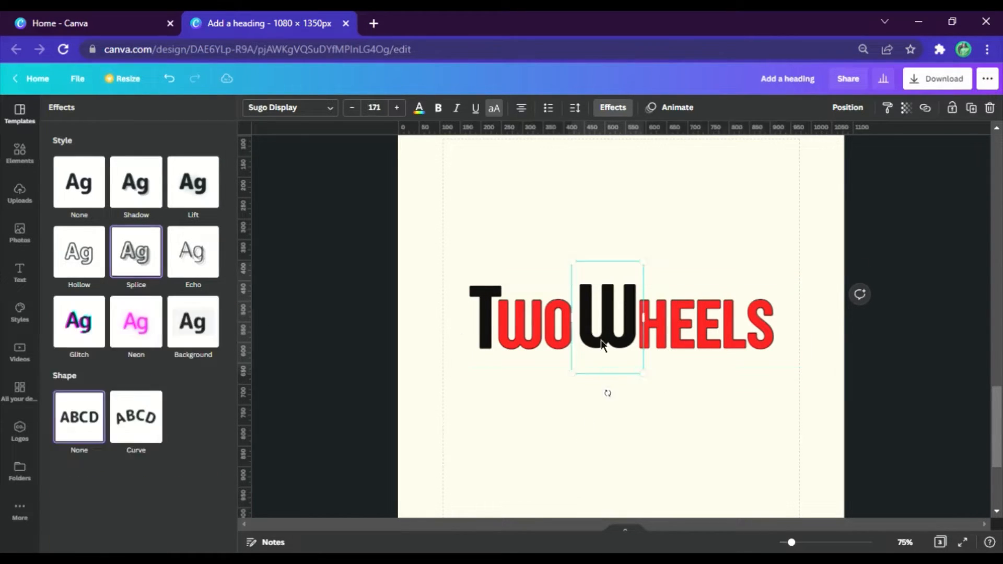
left_click(138, 261)
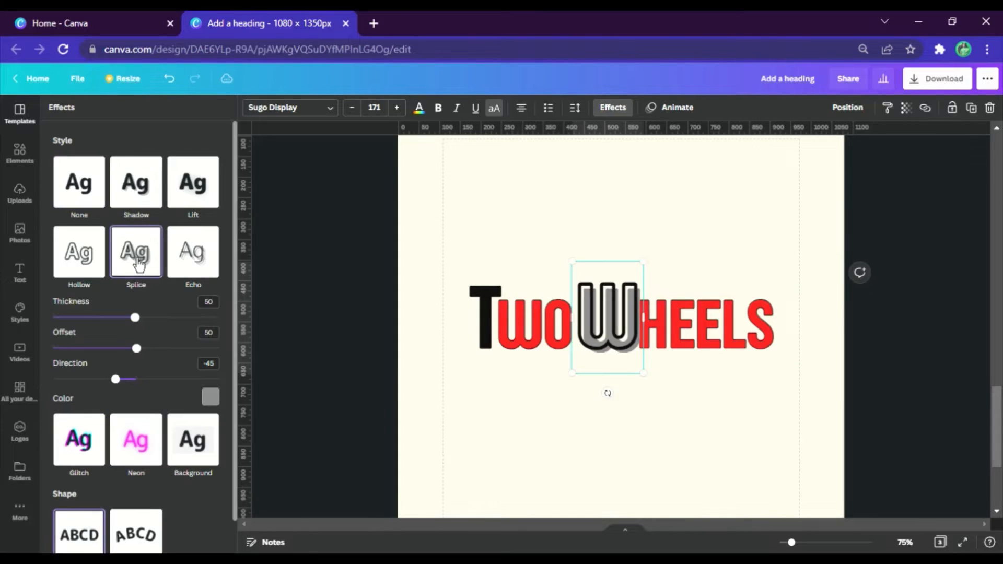
left_click_drag(137, 348, 54, 349)
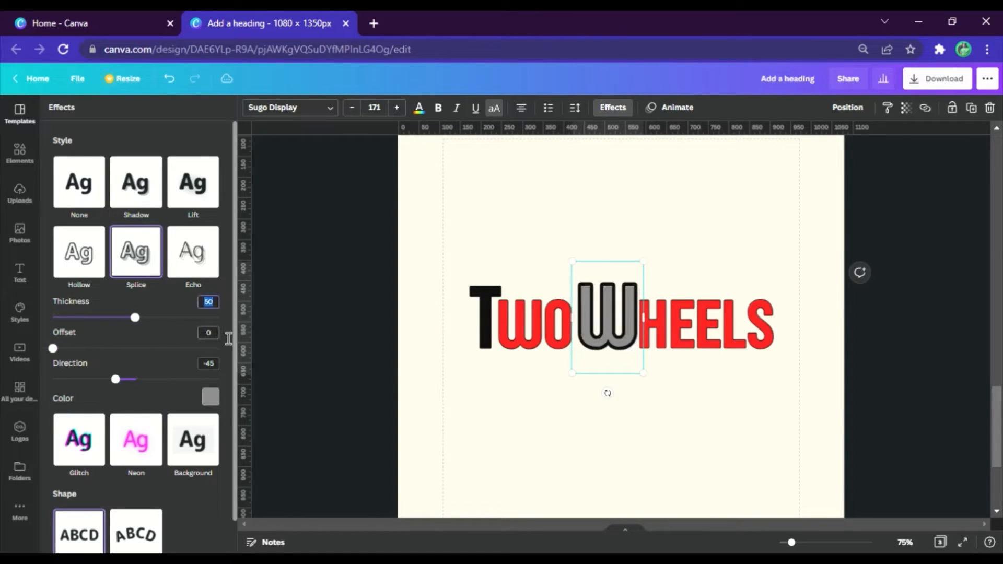
key("Return")
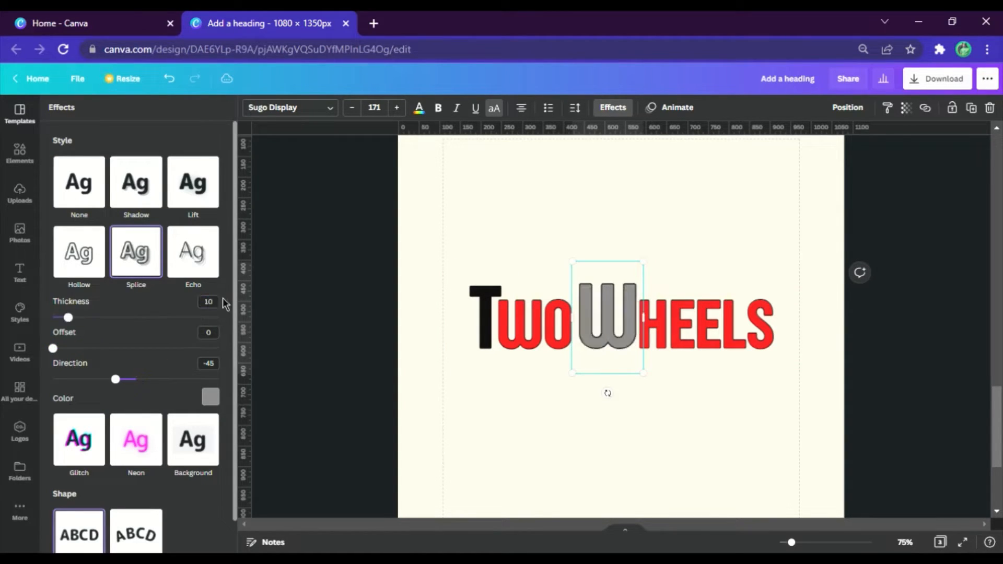
left_click(210, 397)
left_click(95, 342)
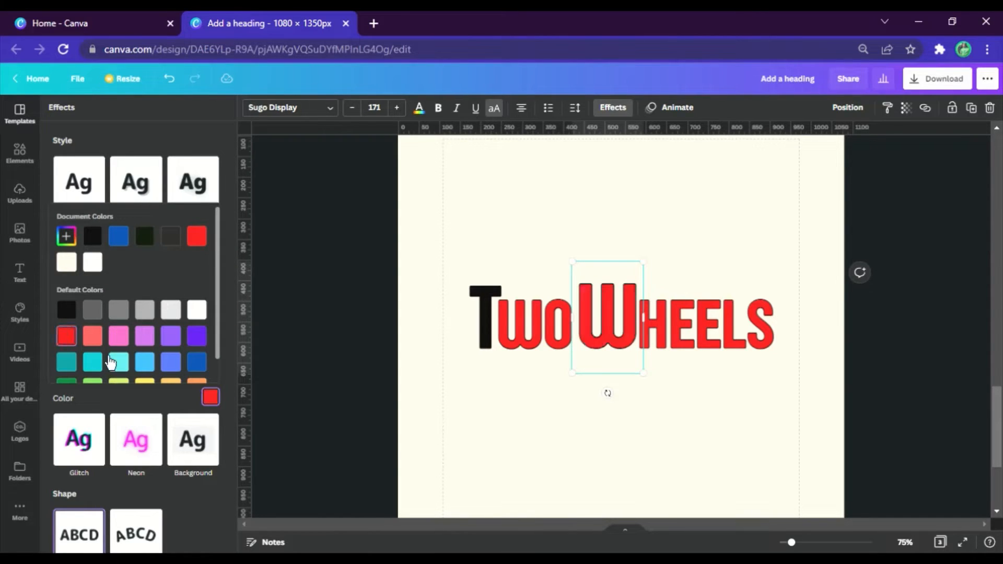
- Apply a red Splice effect with thickness 10 and offset 0 to the large T
left_click(484, 316)
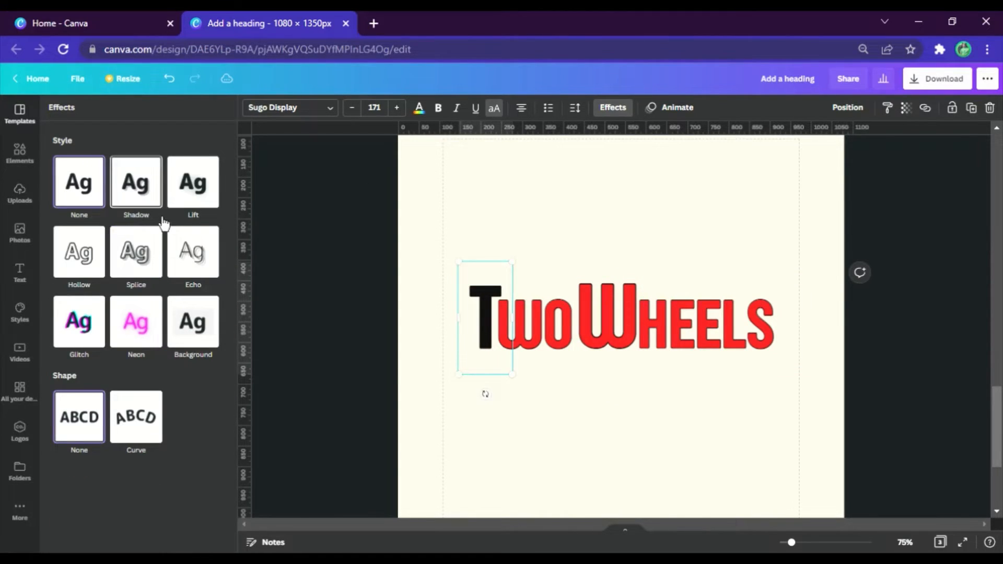
left_click(136, 255)
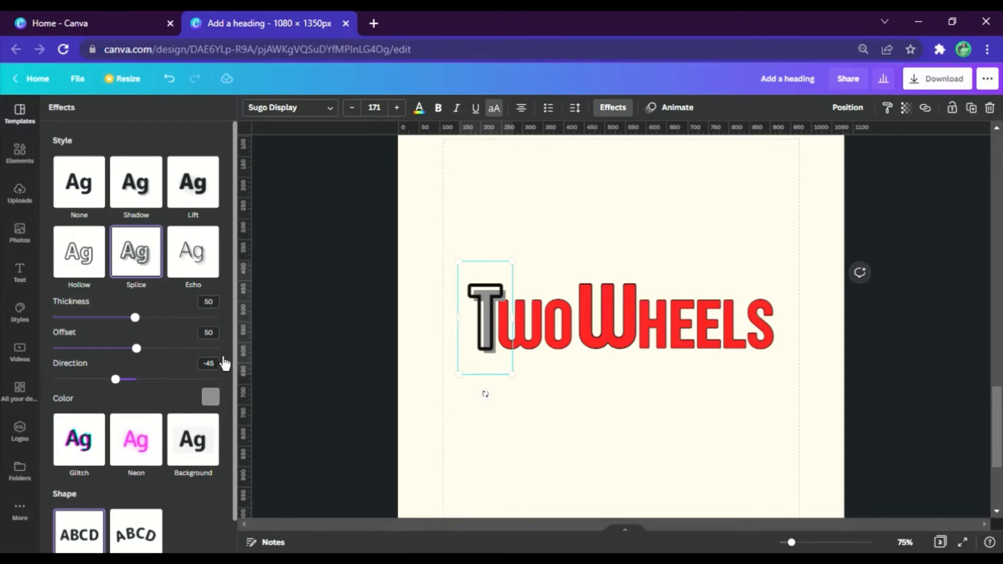
left_click_drag(140, 355, 52, 349)
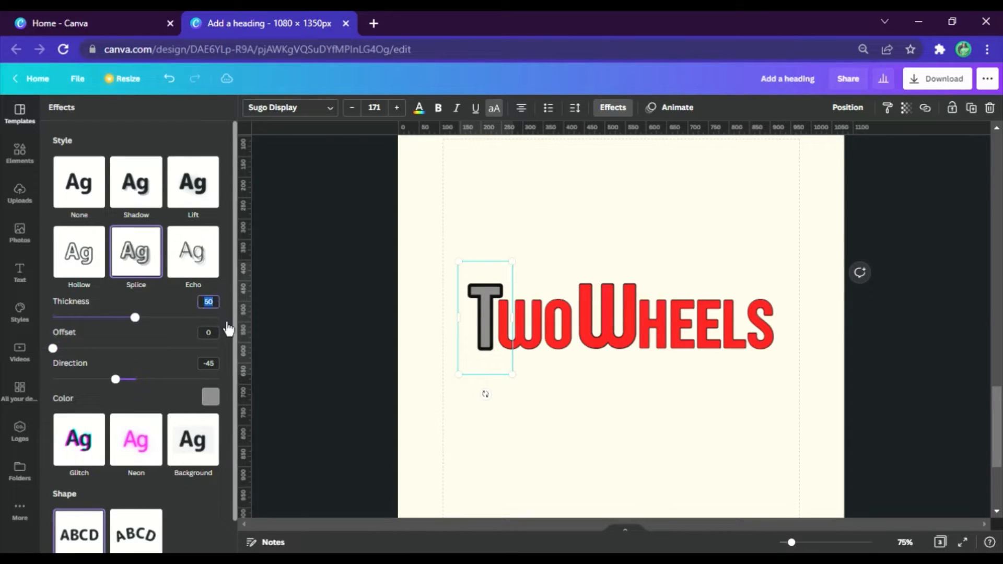
key("Return")
left_click(211, 397)
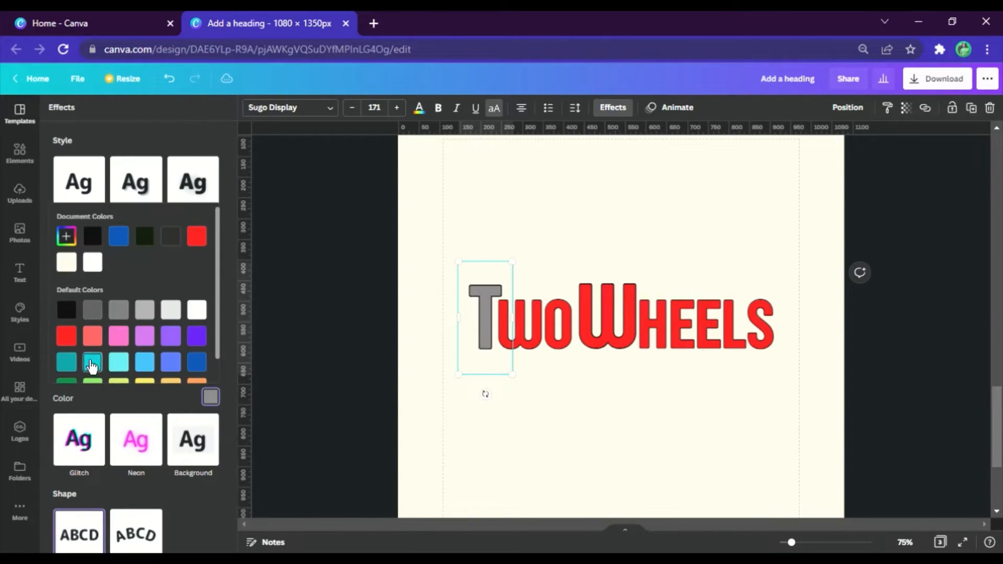
left_click(91, 363)
left_click(591, 406)
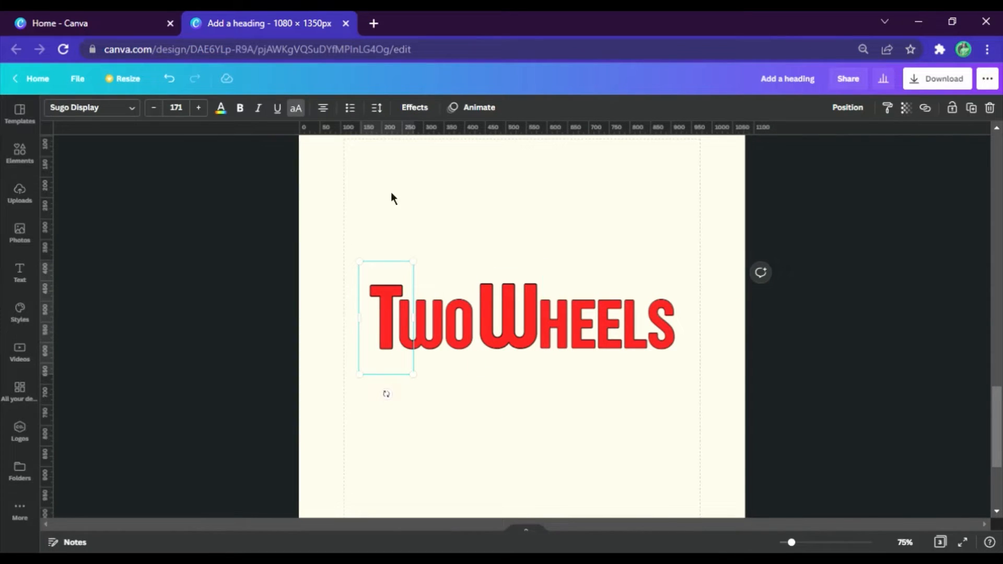
- Place a horizontal guide beneath the title, nudge its letters down to align their bases with it, and move the guide away
left_click(607, 409)
left_click_drag(683, 401, 366, 259)
left_click(522, 437)
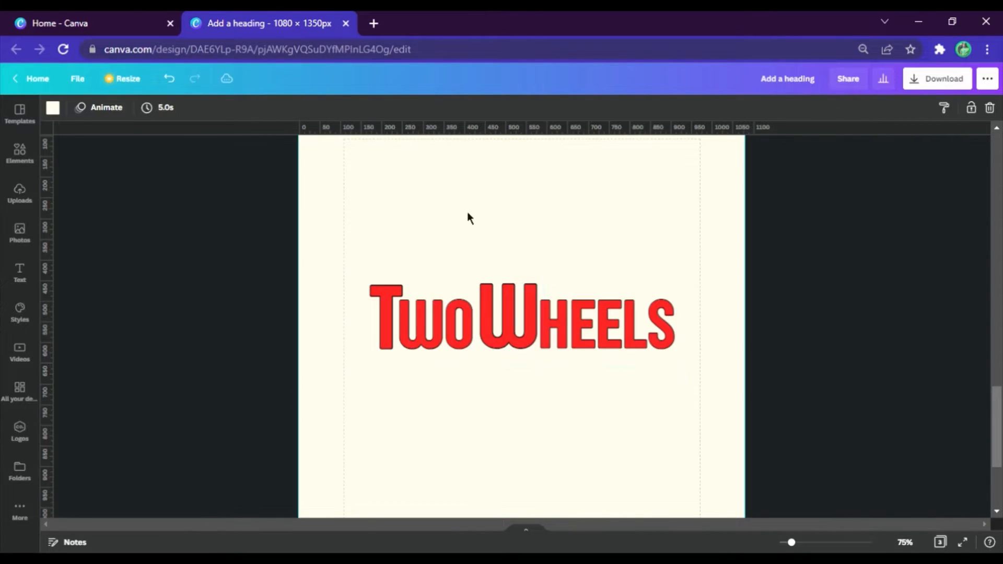
left_click_drag(542, 142, 533, 351)
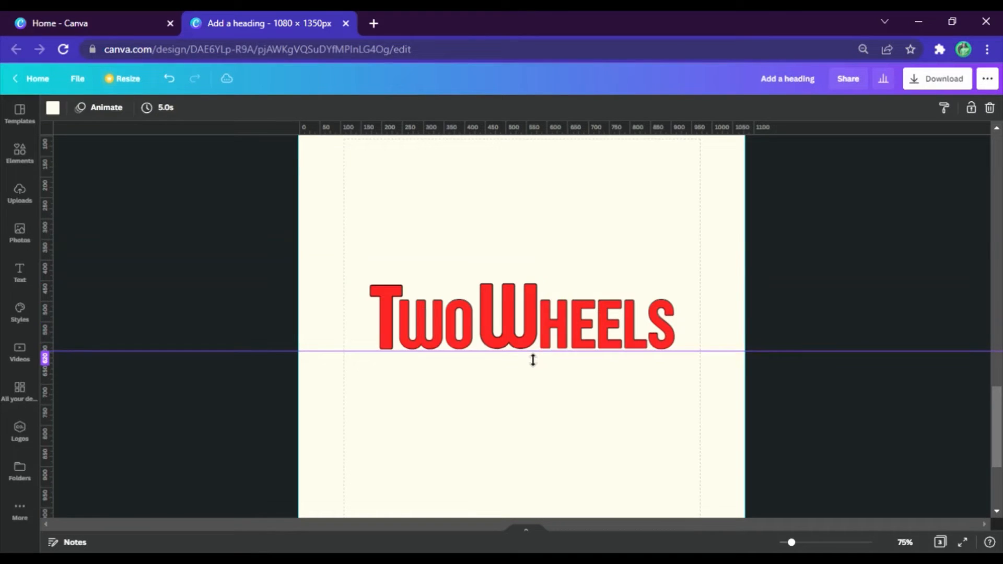
left_click(604, 315)
key("Down")
key("Down")
key("Down")
key("Down")
key("Down")
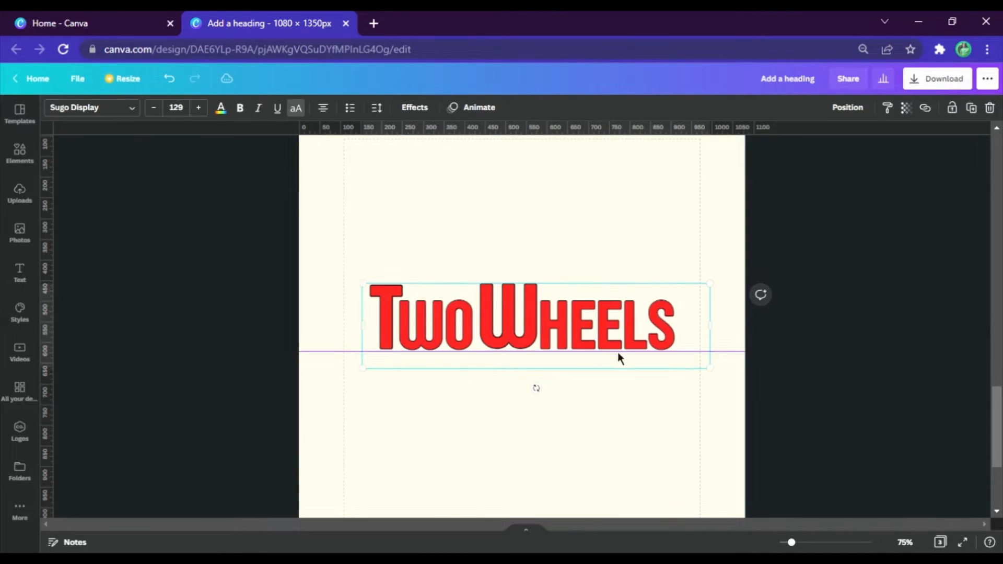
key("Tab")
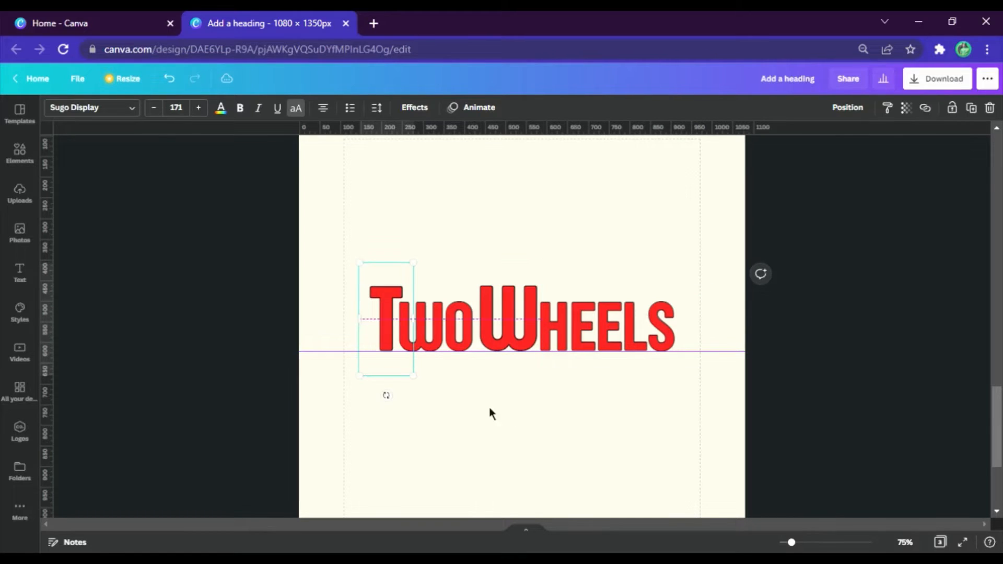
left_click(633, 405)
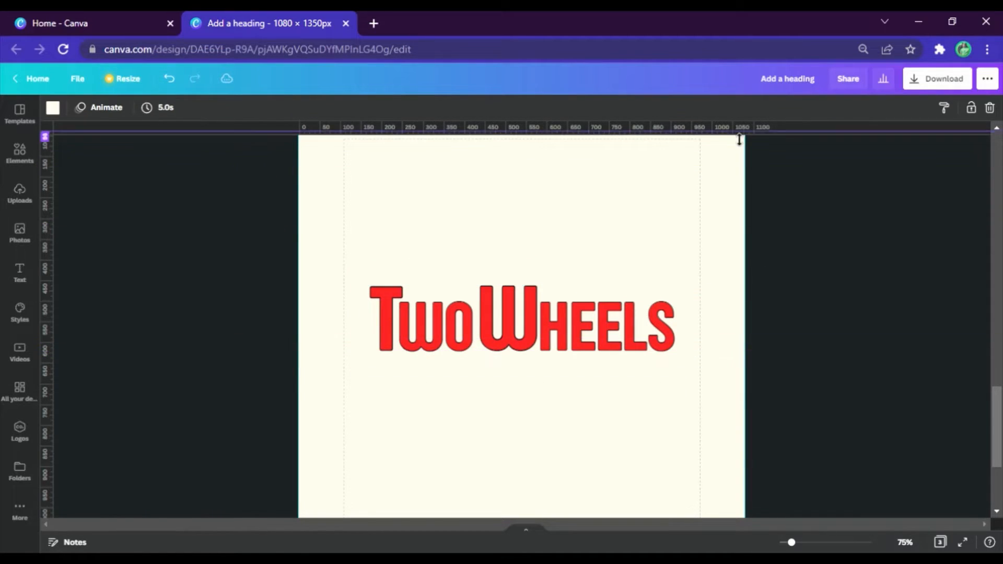
- Enlarge all the TwoWheels lettering together to nearly the page width and shift it to the page centre
left_click_drag(703, 422, 337, 276)
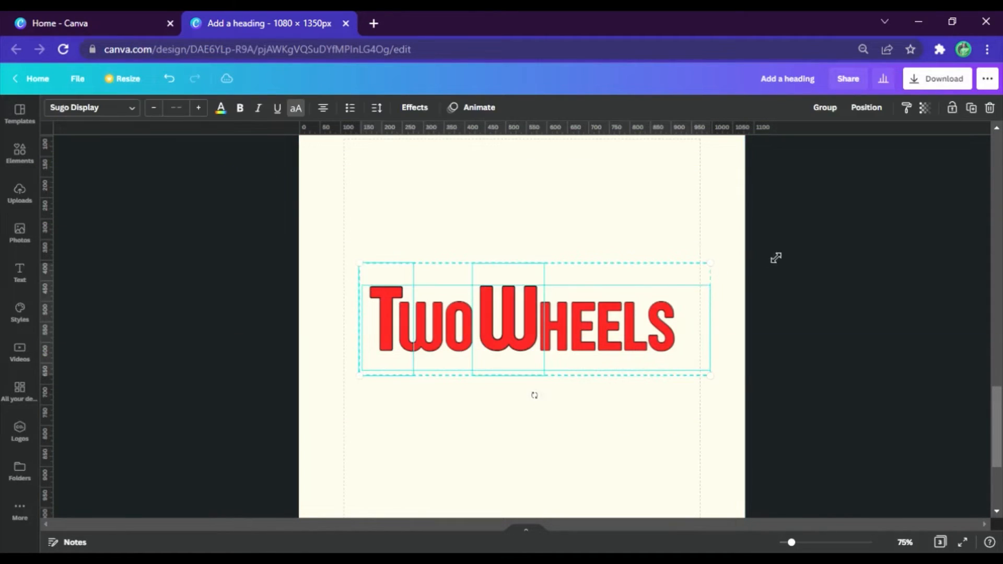
left_click_drag(775, 258, 784, 239)
left_click_drag(599, 320, 555, 323)
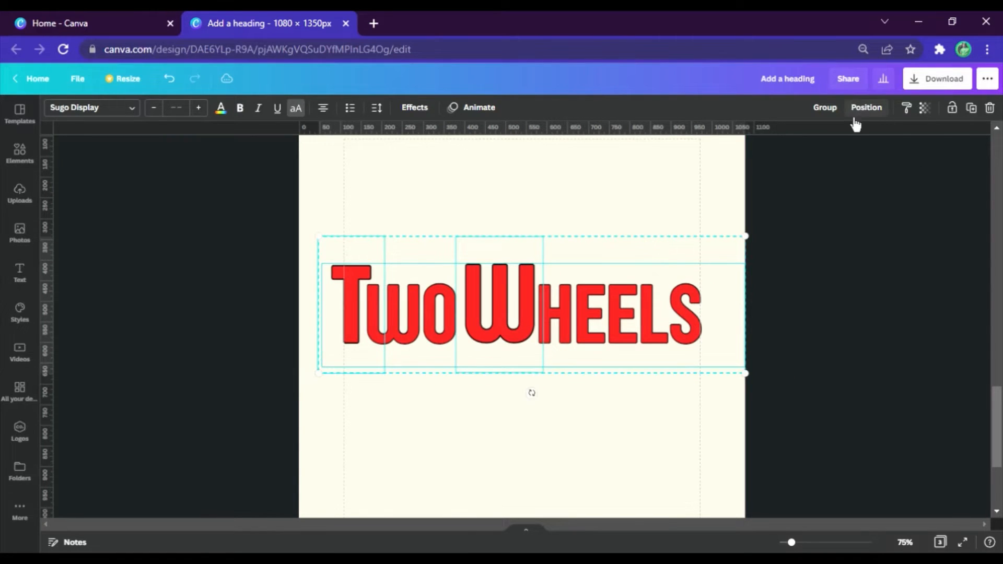
- Group the TwoWheels lettering and change the page background to white
left_click(825, 108)
left_click(601, 175)
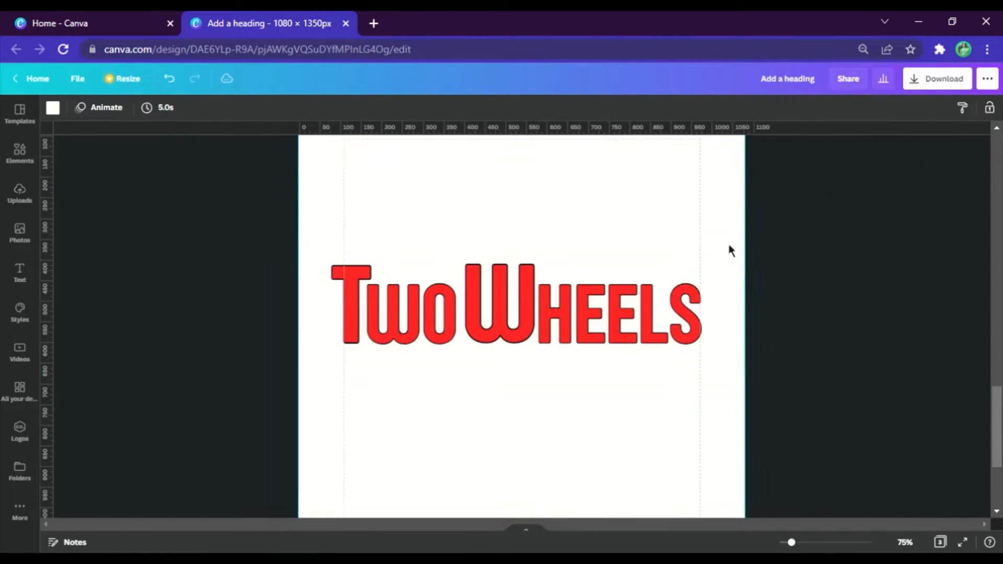
left_click(651, 320)
- Download only page 3 as a PNG at size 1 with a transparent background
scroll(653, 329, "up", 8)
scroll(640, 304, "up", 4)
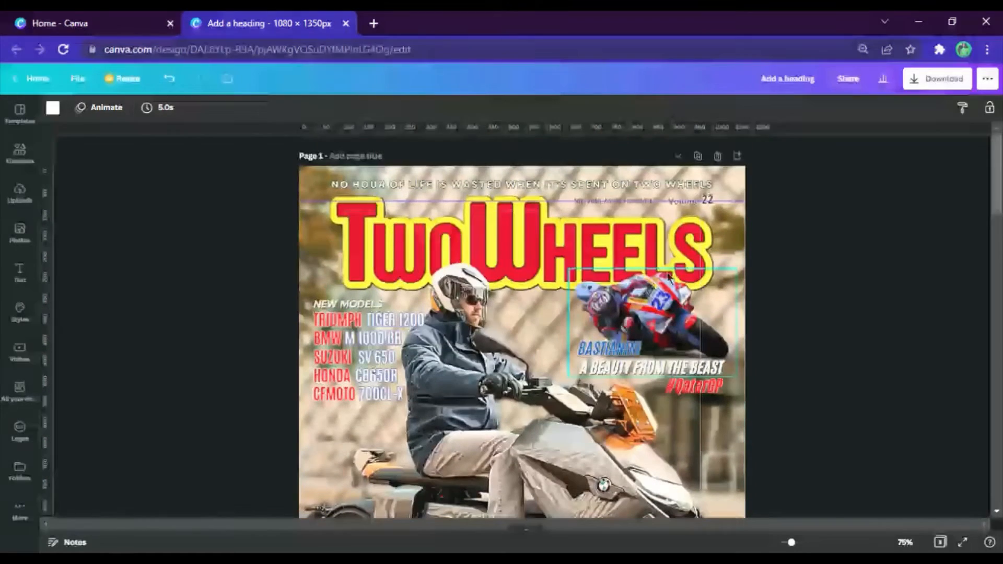
scroll(679, 273, "down", 7)
scroll(679, 273, "down", 6)
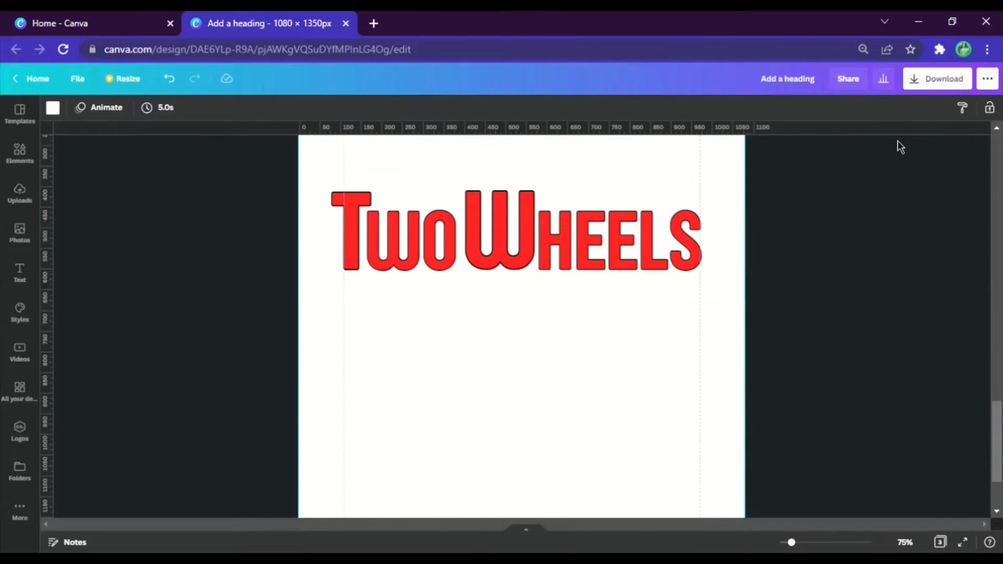
left_click(940, 80)
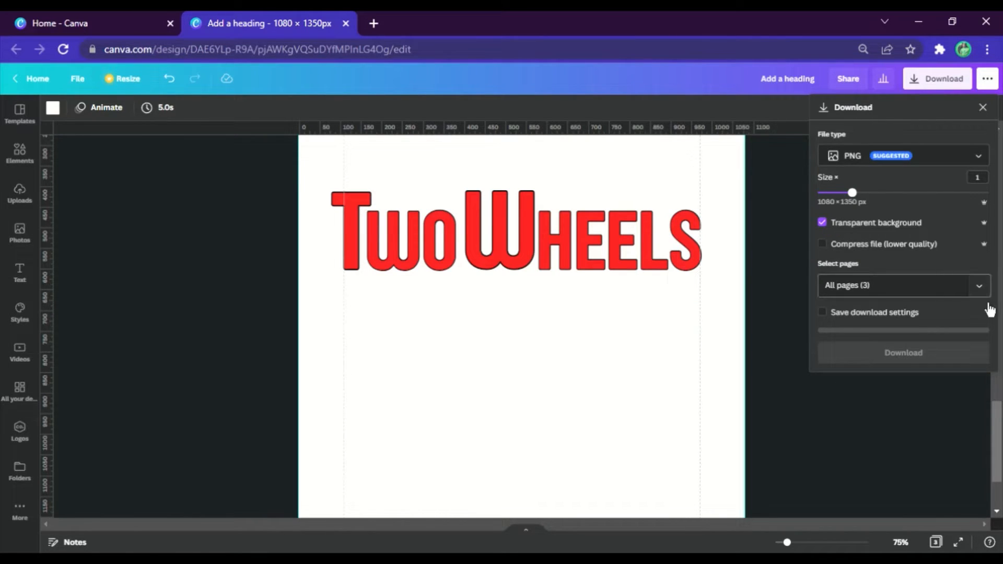
left_click(977, 288)
left_click(915, 389)
left_click(978, 410)
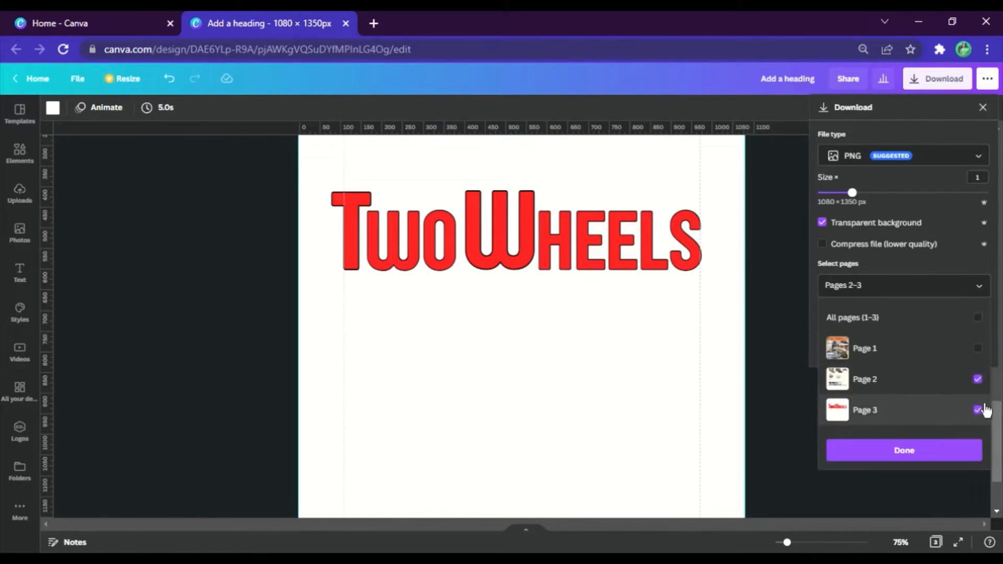
left_click(977, 379)
left_click(949, 453)
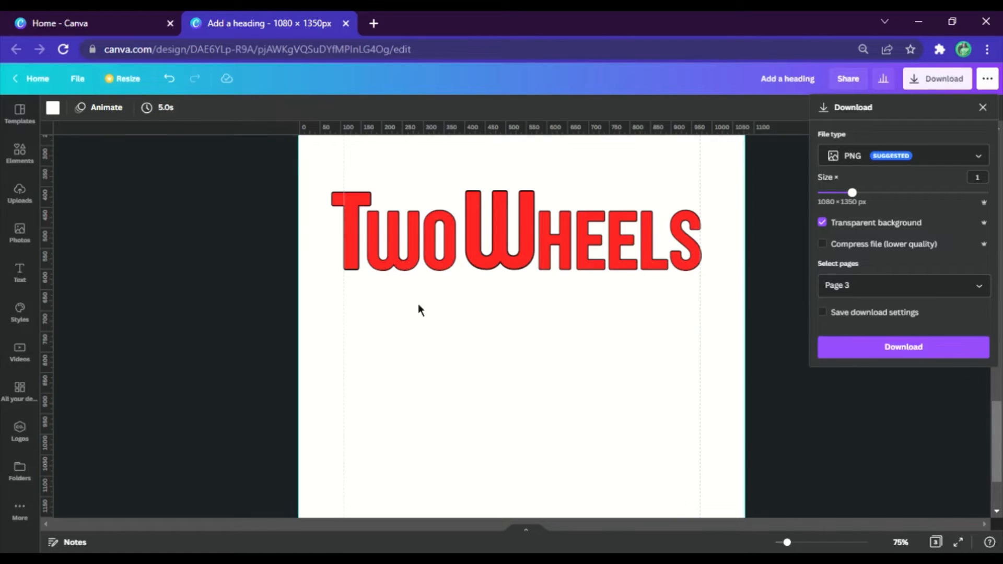
left_click(870, 344)
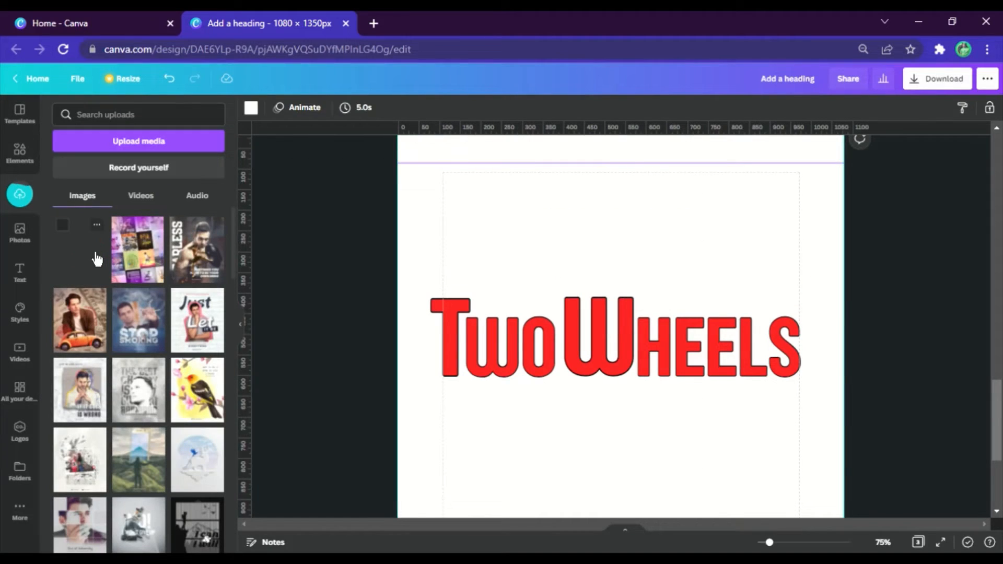
- Add the uploaded transparent TwoWheels image to the page and move the grouped lettering above it
left_click(96, 259)
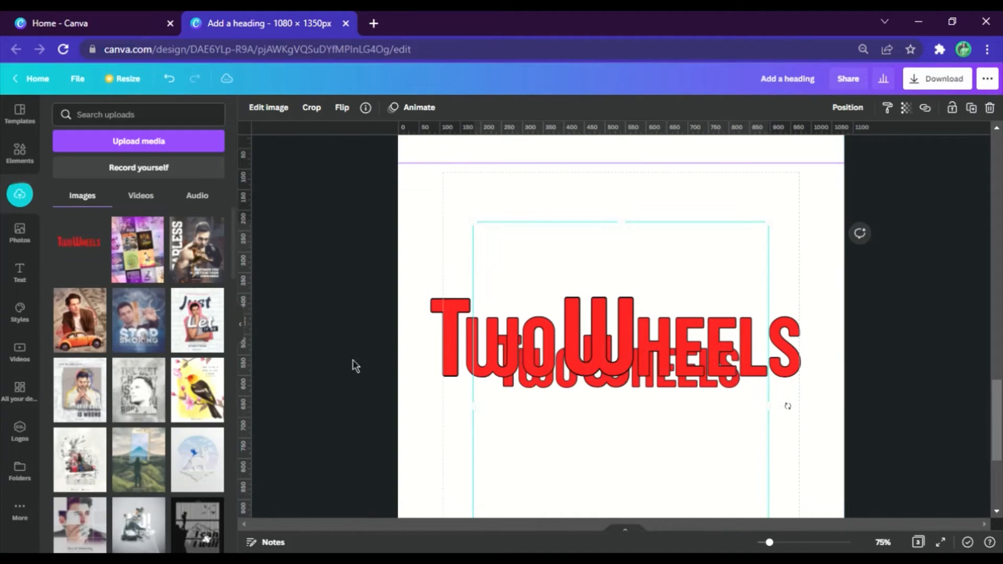
left_click(244, 327)
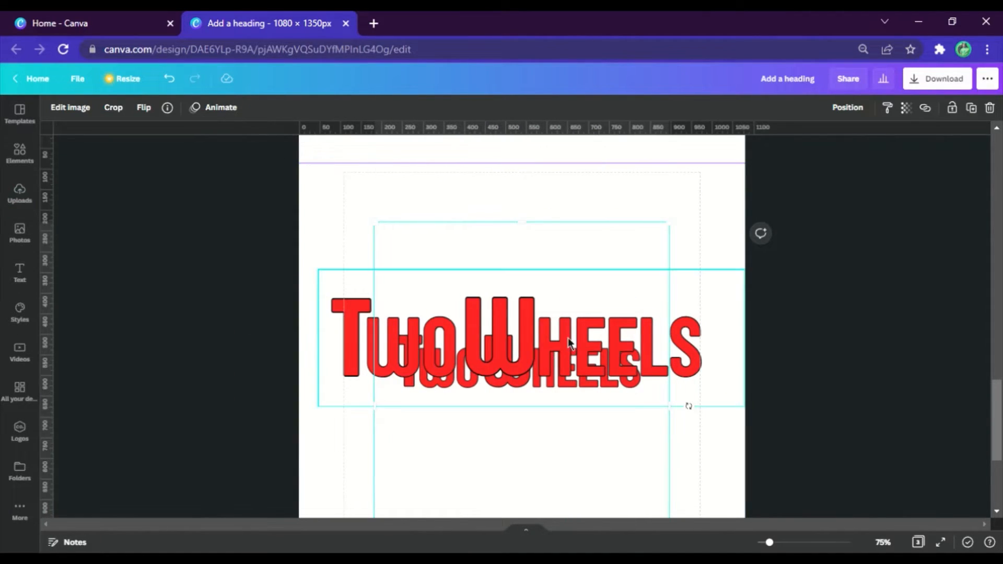
left_click_drag(568, 337, 579, 241)
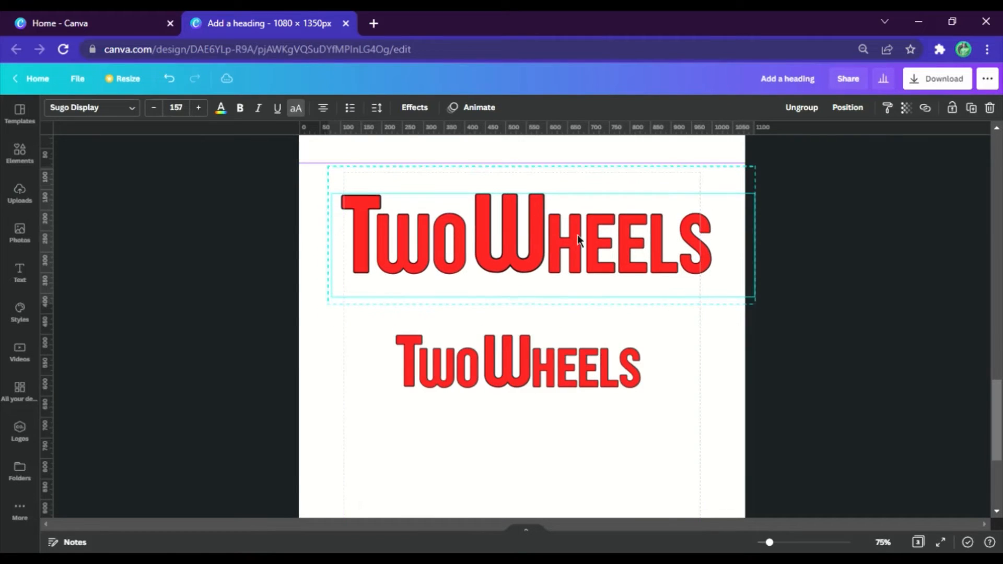
- Crop the empty space around the uploaded TwoWheels image and add a blank page after page 3
left_click(549, 384)
left_click_drag(555, 381, 569, 385)
scroll(645, 308, "down", 4)
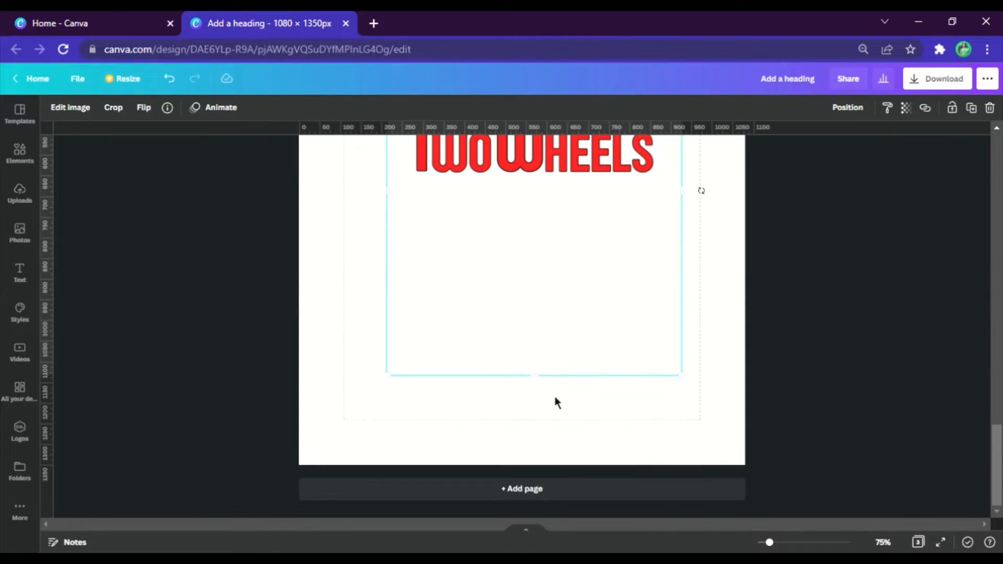
left_click_drag(578, 318, 544, 332)
scroll(589, 265, "up", 4)
left_click(607, 244)
scroll(648, 335, "down", 4)
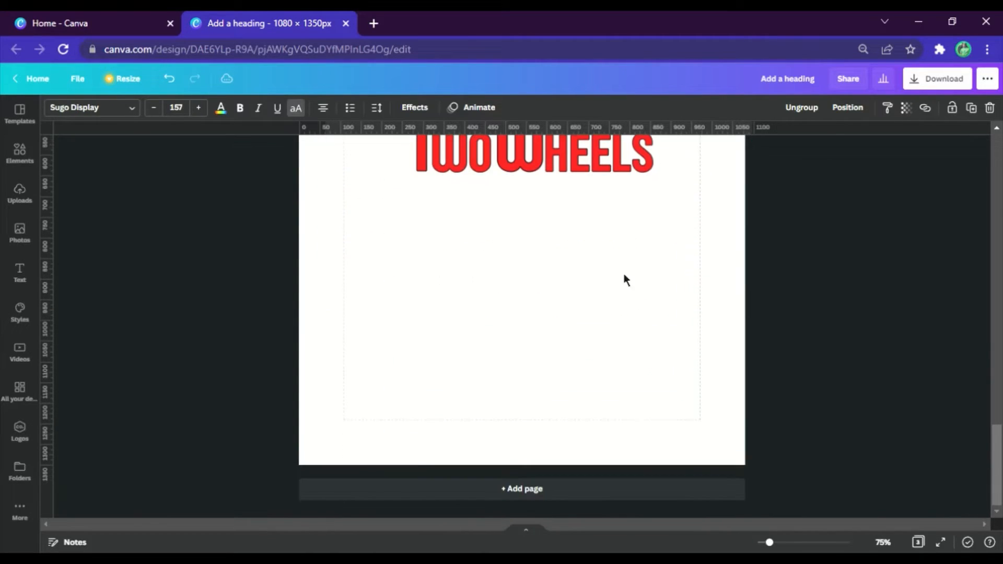
left_click(635, 167)
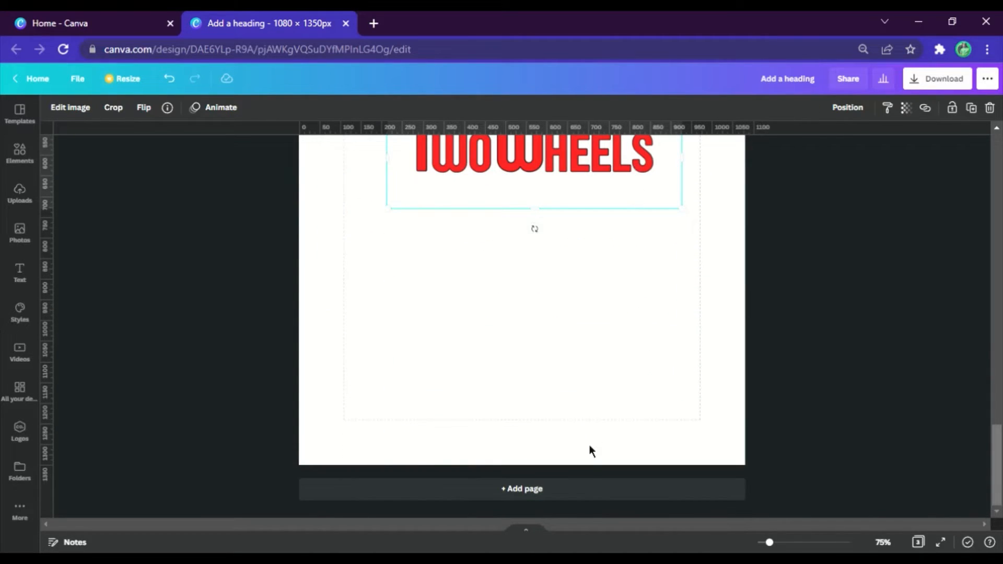
left_click(573, 491)
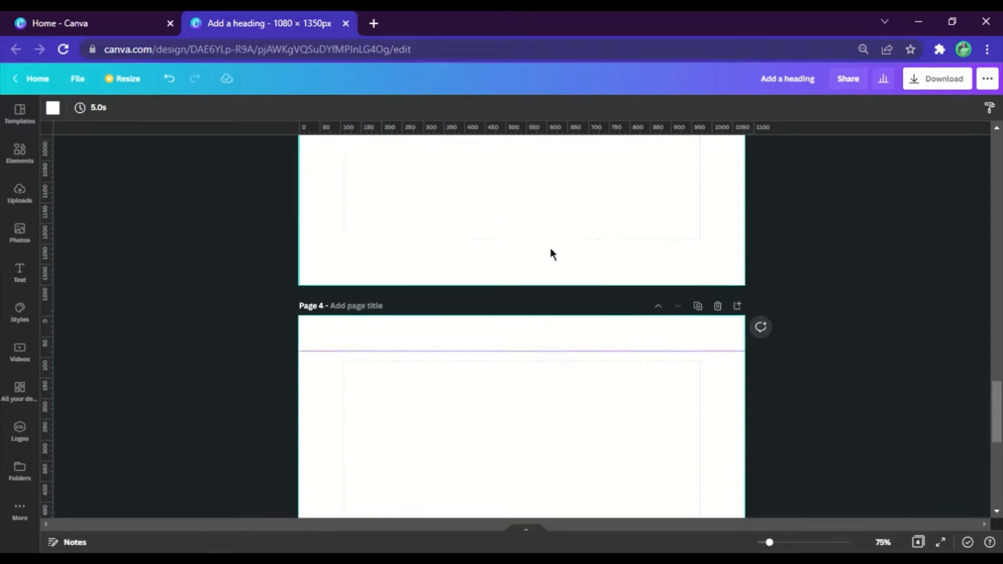
scroll(553, 261, "up", 6)
left_click(564, 303)
key("ctrl+v")
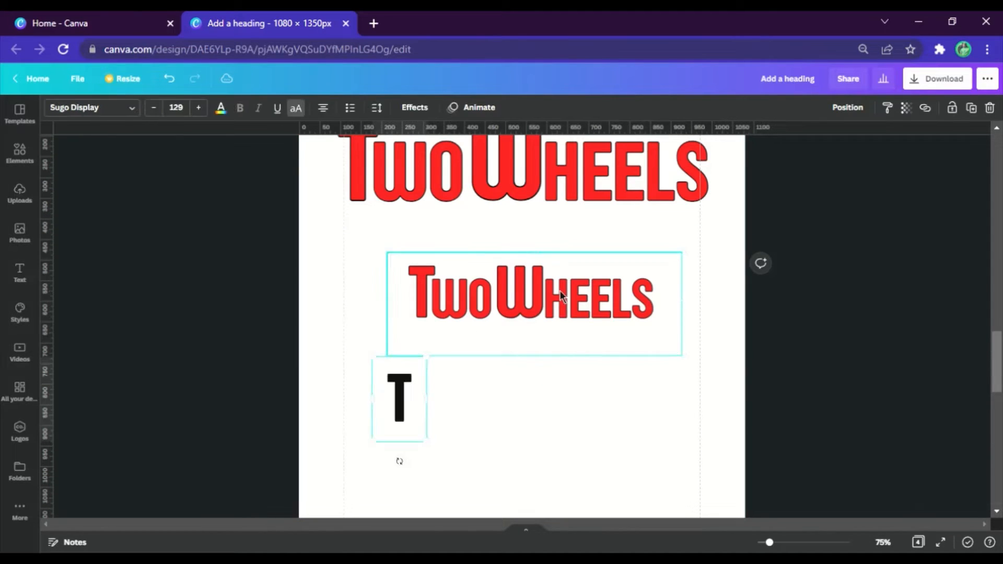
scroll(561, 320, "down", 2)
left_click(514, 403)
left_click(415, 317)
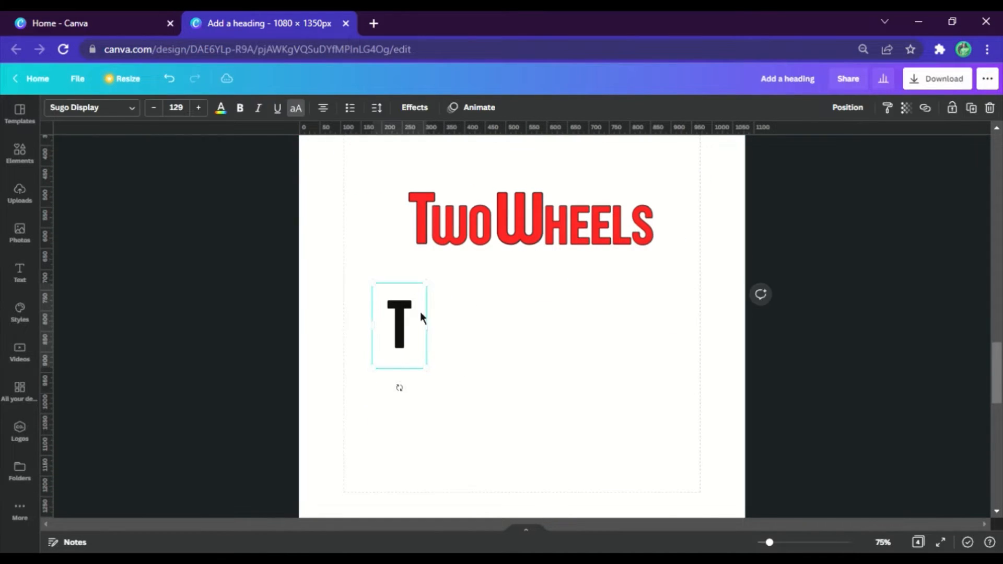
key("Delete")
- Delete all of the original editable TwoWheels lettering from page 3, keeping only the uploaded image
scroll(485, 336, "up", 7)
left_click(610, 455)
key("Delete")
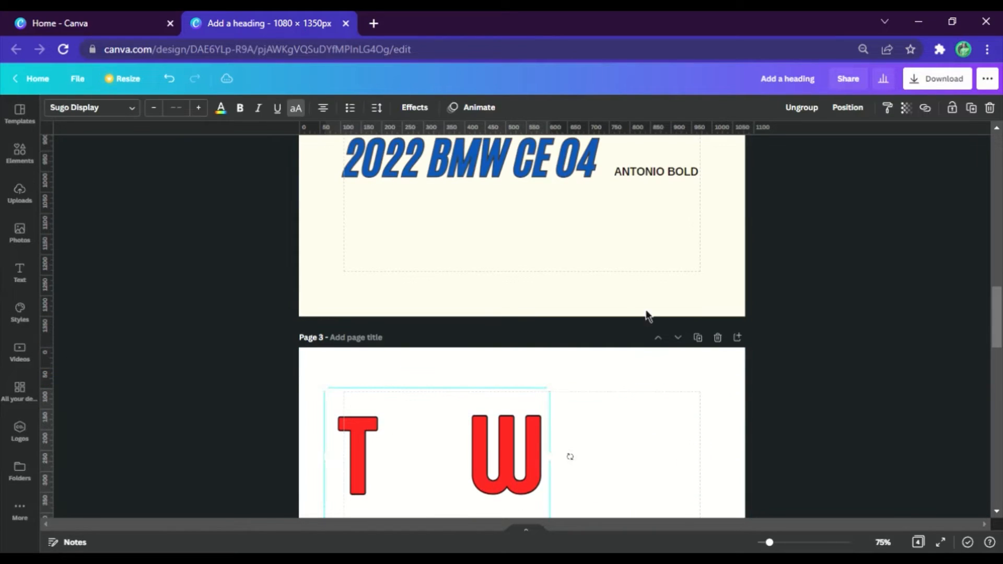
left_click_drag(832, 465, 378, 417)
key("Delete")
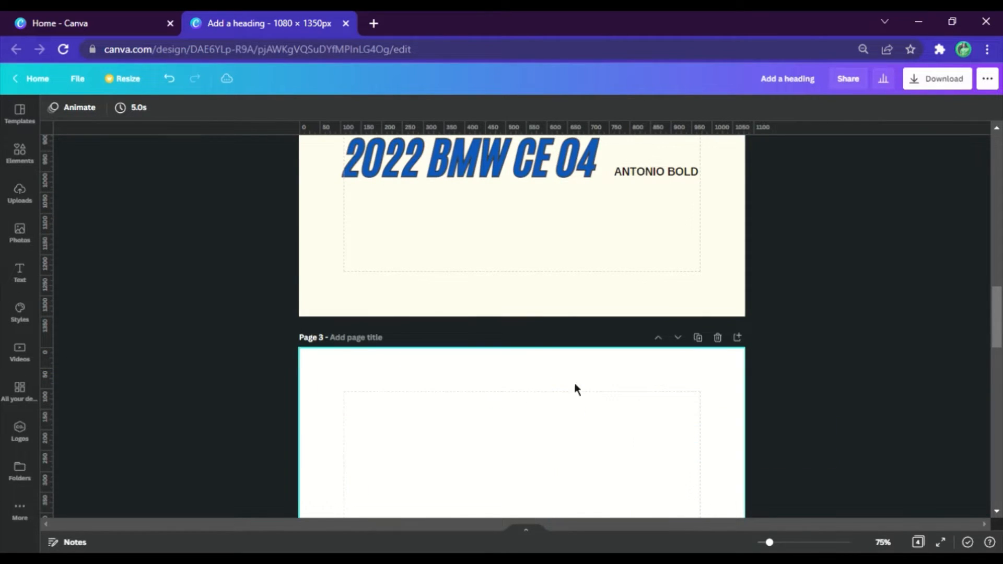
- Move the TwoWheels image near the top of page 3, enlarge it to nearly the page width and centre it
scroll(575, 389, "down", 4)
left_click_drag(558, 430, 485, 261)
left_click_drag(630, 257, 756, 361)
left_click_drag(677, 221, 672, 246)
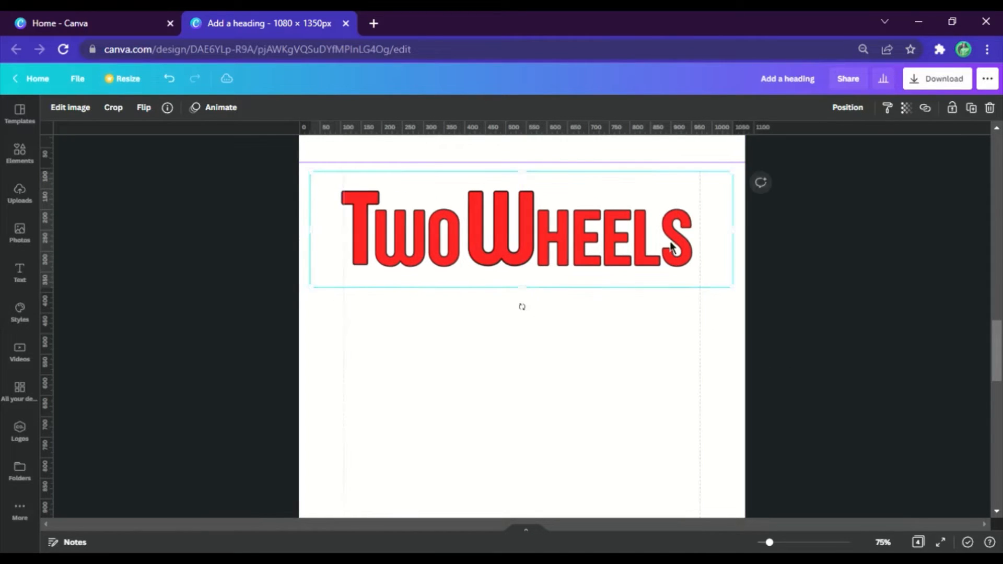
- Add a Glow shadow to the TwoWheels image and set its colour to the default yellow
left_click(70, 110)
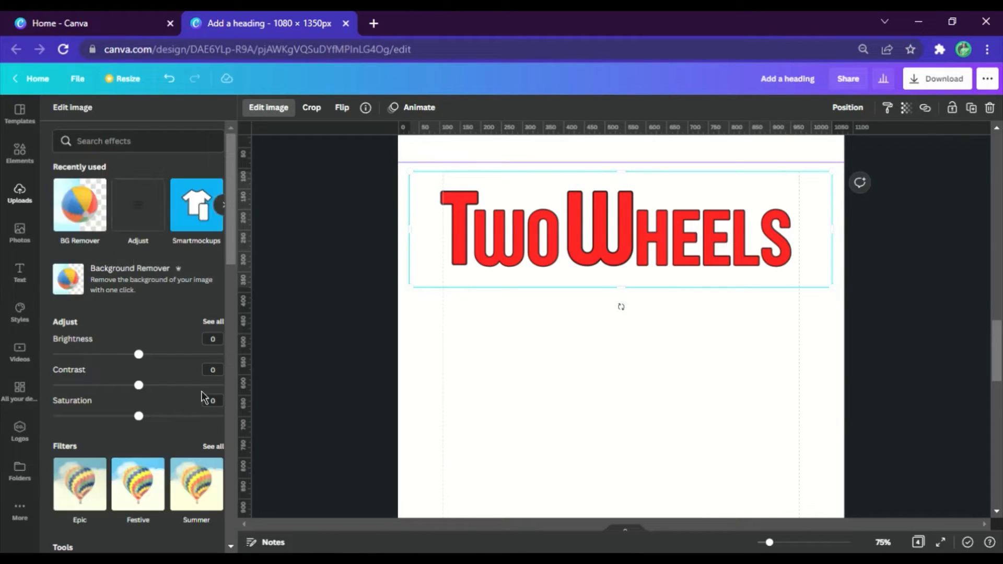
scroll(134, 363, "down", 5)
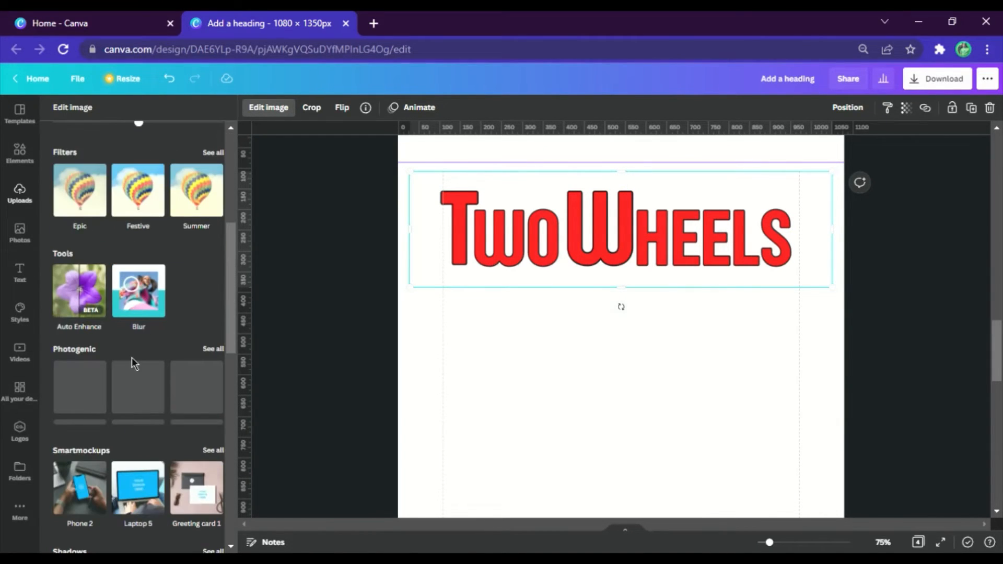
scroll(131, 357, "down", 4)
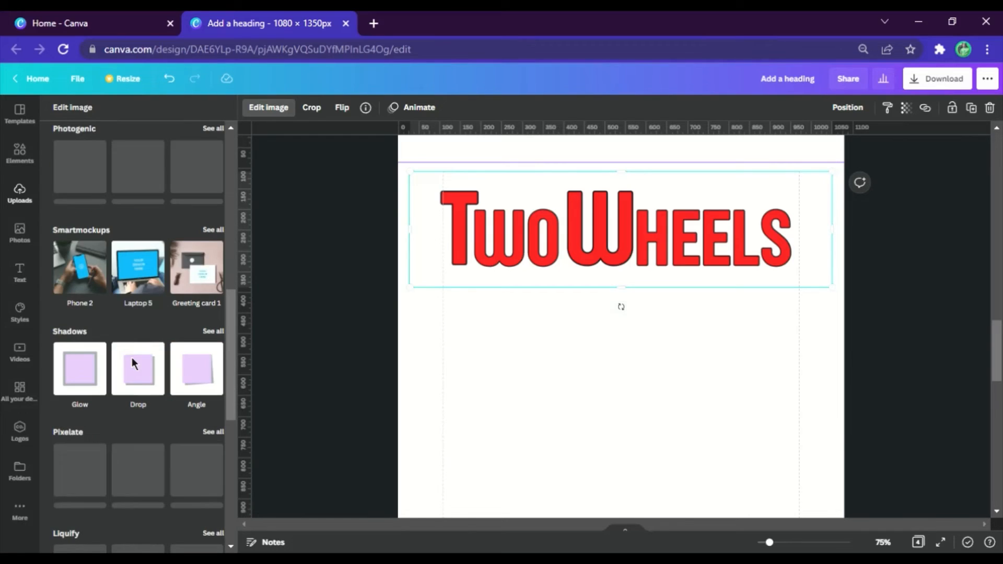
left_click(90, 377)
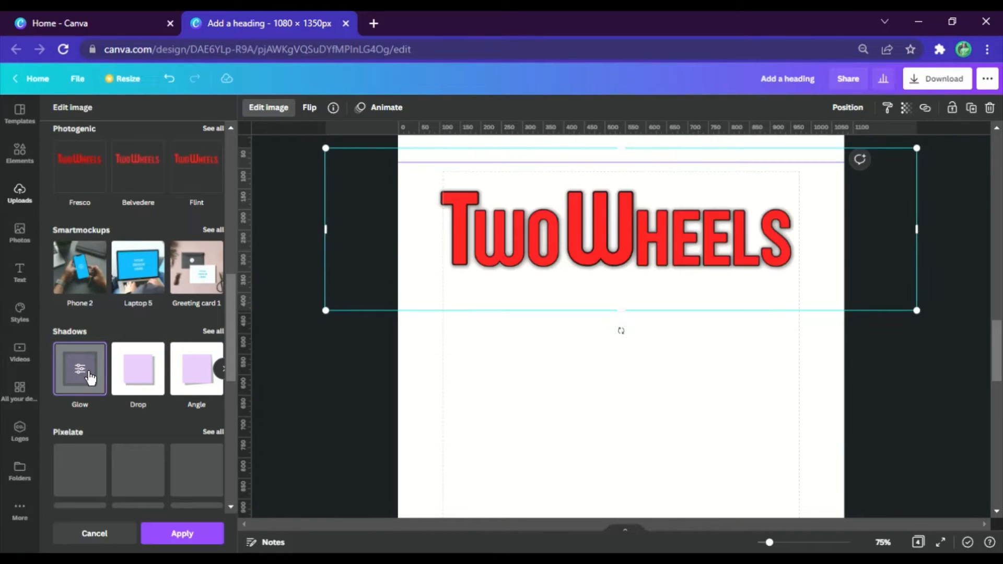
left_click(81, 370)
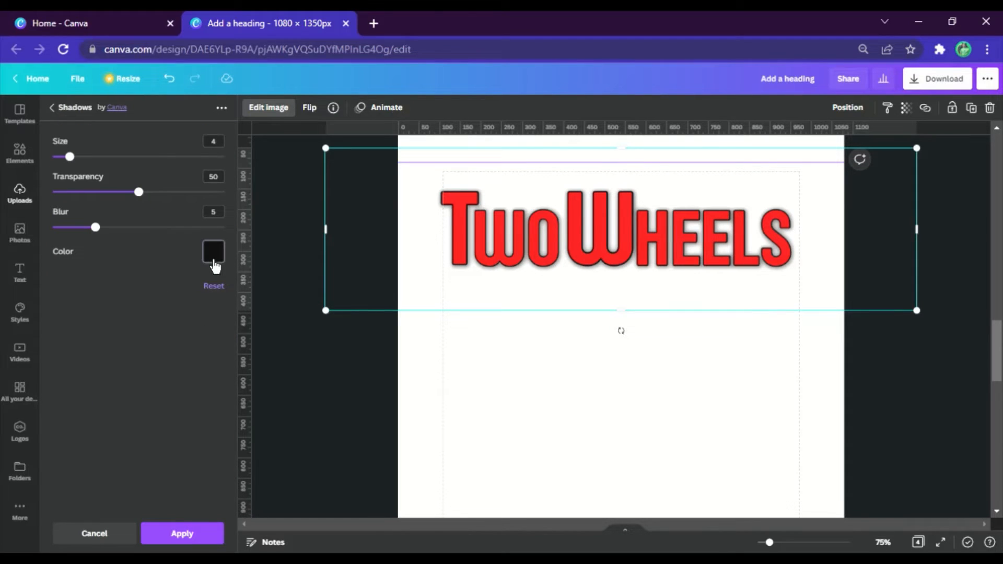
left_click(214, 253)
scroll(292, 386, "down", 1)
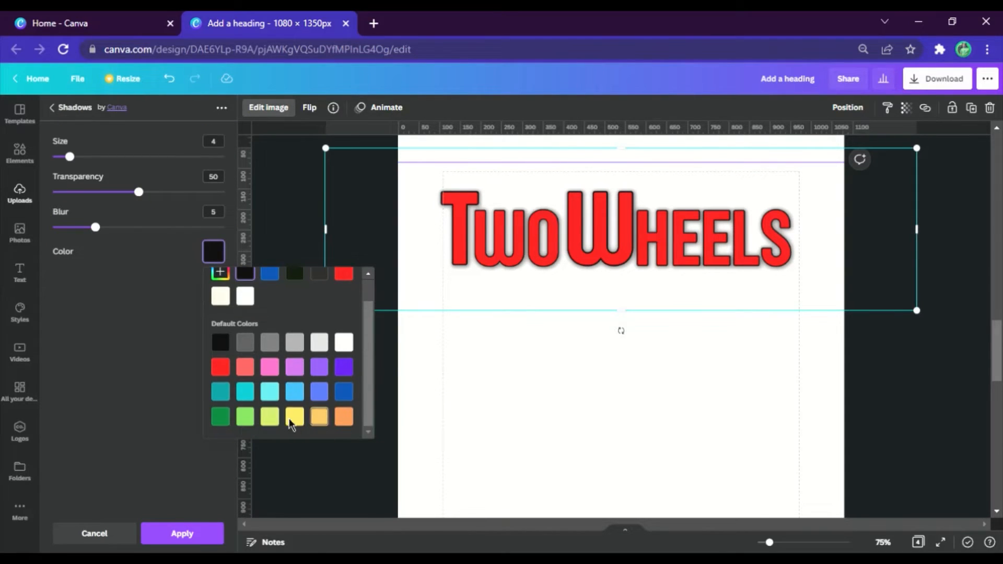
left_click(293, 417)
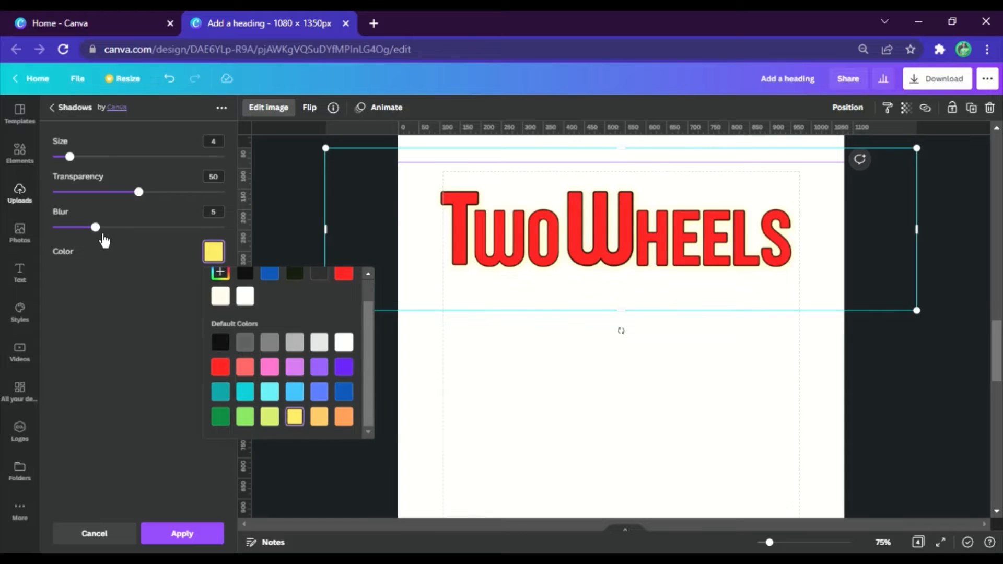
- Set the yellow glow's transparency to 100, blur to 0 and size to 15, and apply it
left_click_drag(140, 199, 225, 191)
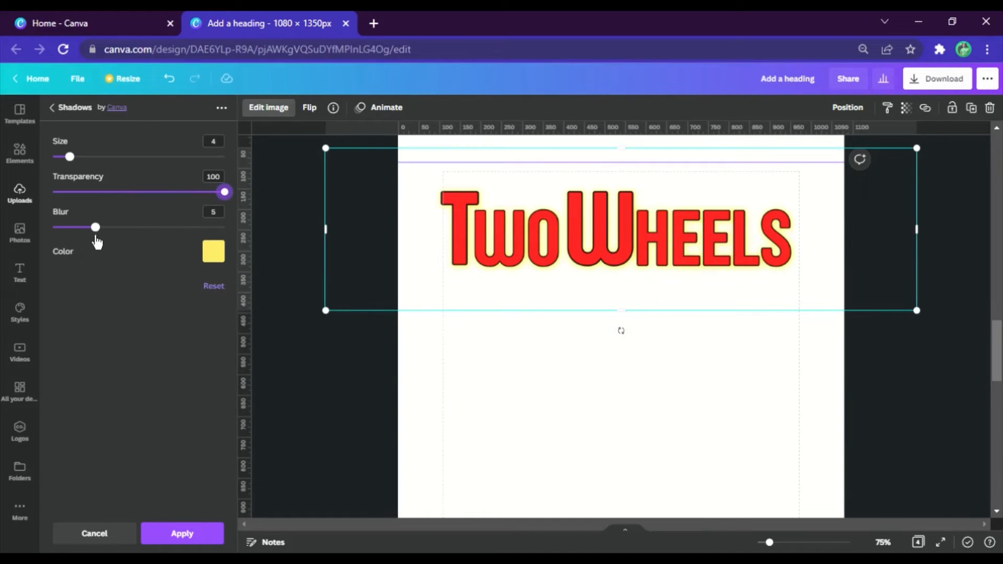
left_click_drag(95, 227, 52, 226)
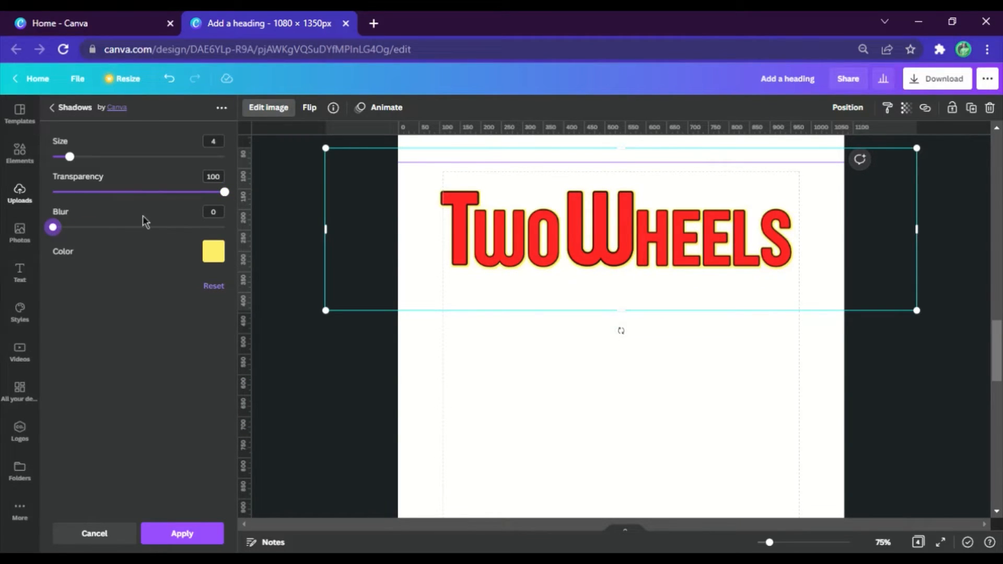
left_click_drag(81, 173, 131, 177)
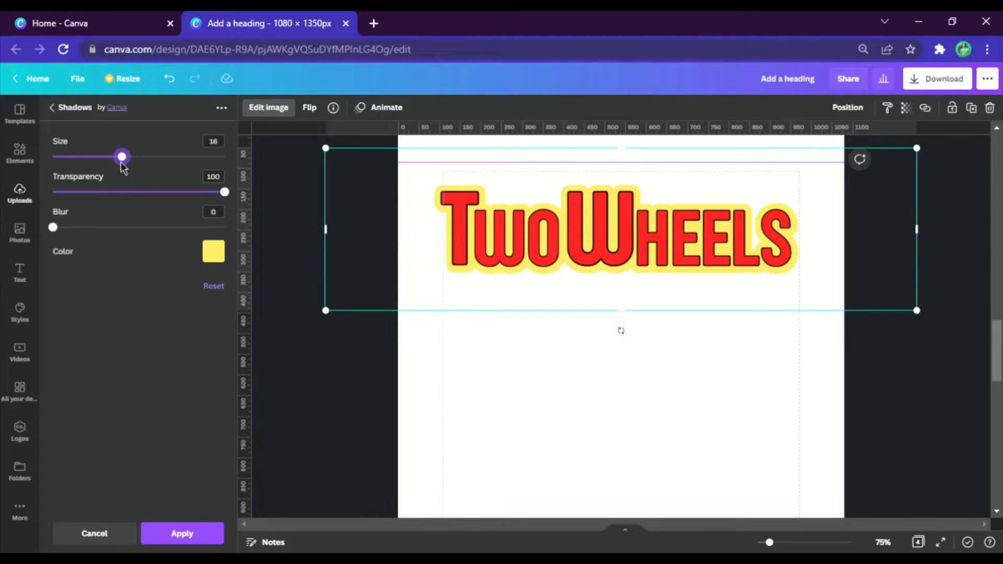
left_click(224, 148)
type("18")
key("Return")
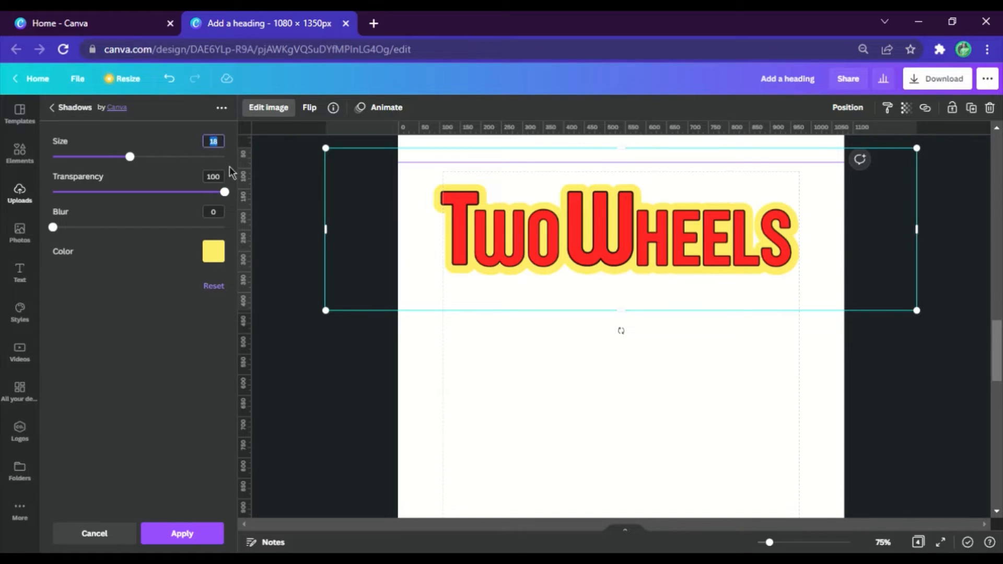
type("15")
key("Return")
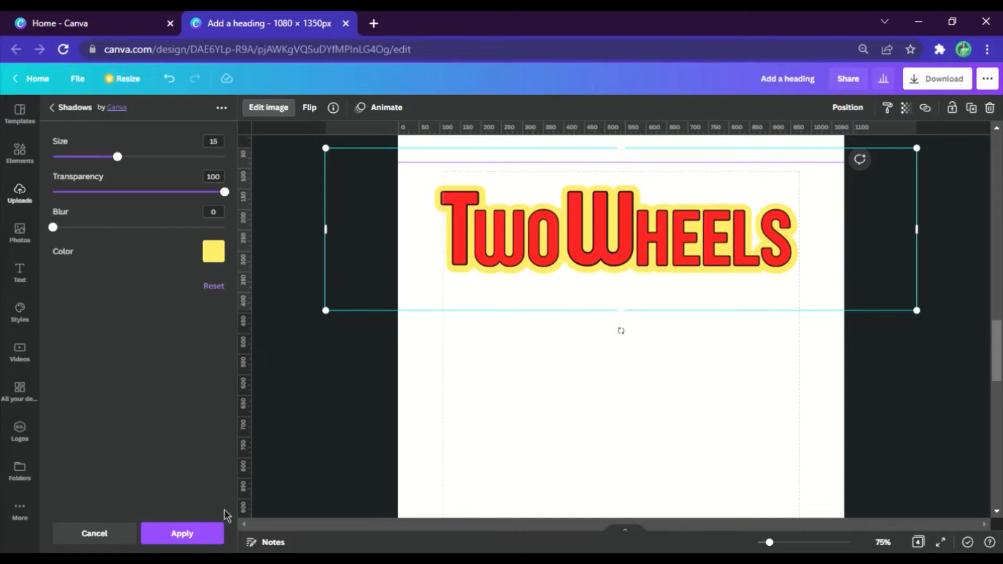
left_click(182, 534)
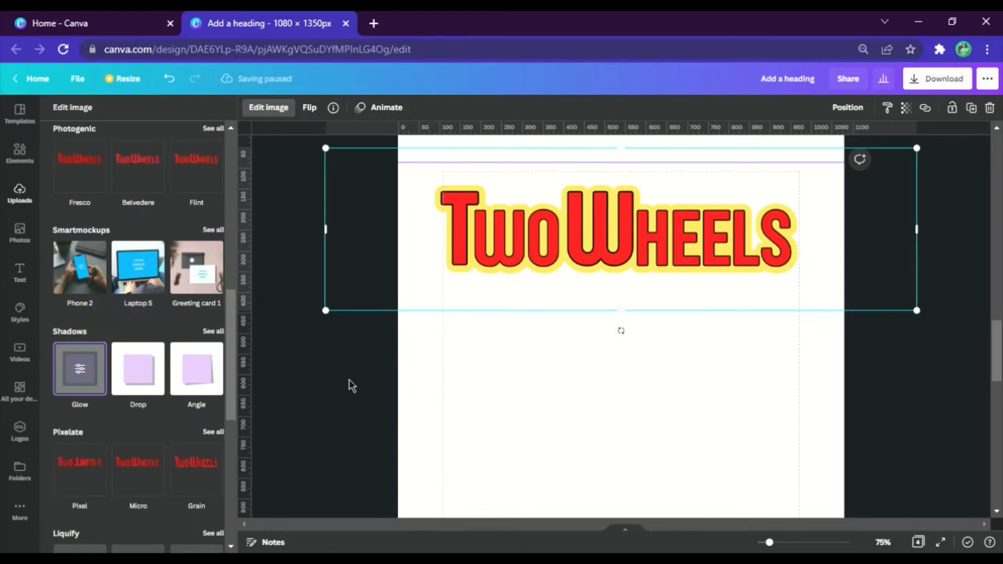
left_click(516, 368)
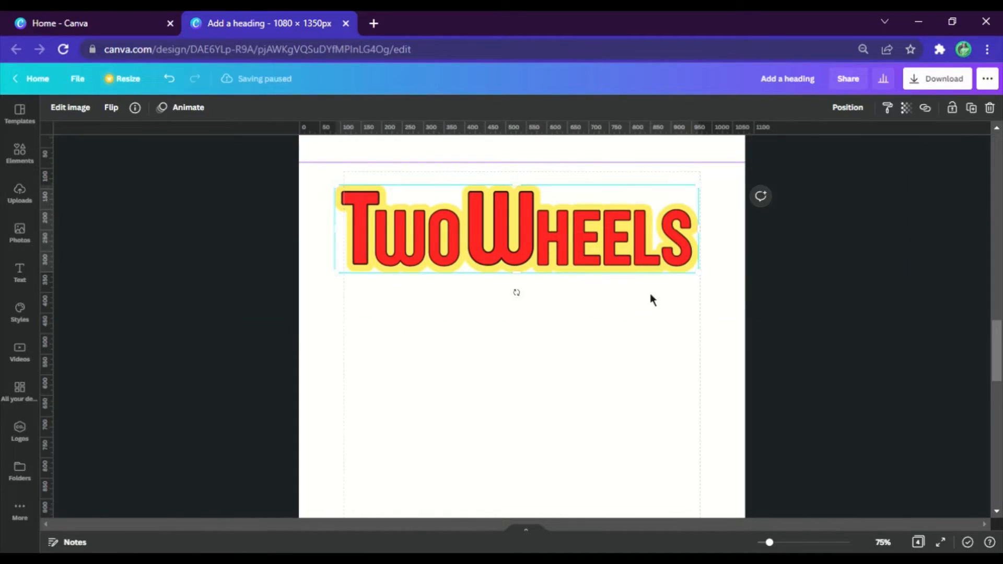
- Add a second Glow shadow around the yellow-edged TwoWheels image on page 3 and open its settings
scroll(622, 282, "up", 10)
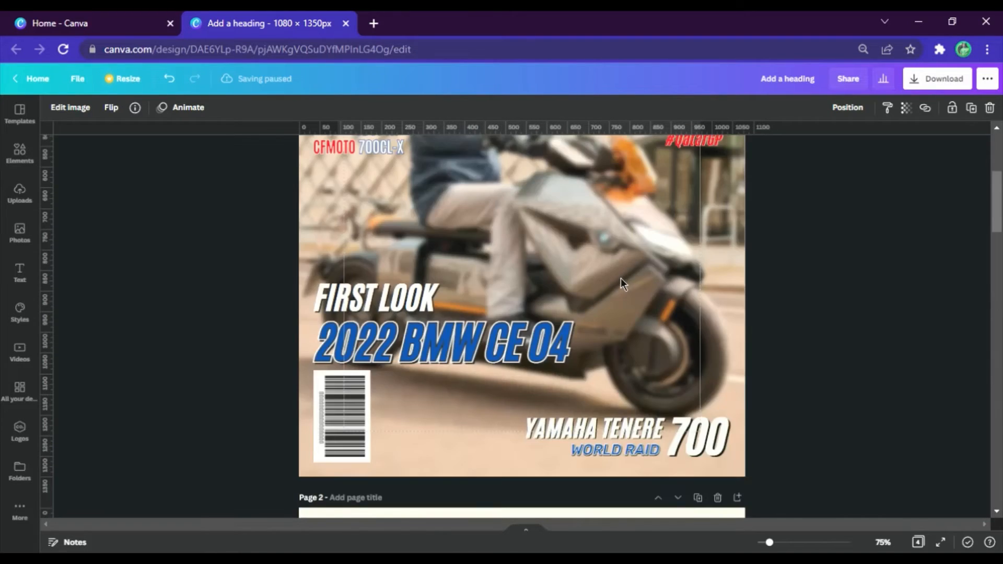
scroll(619, 279, "down", 15)
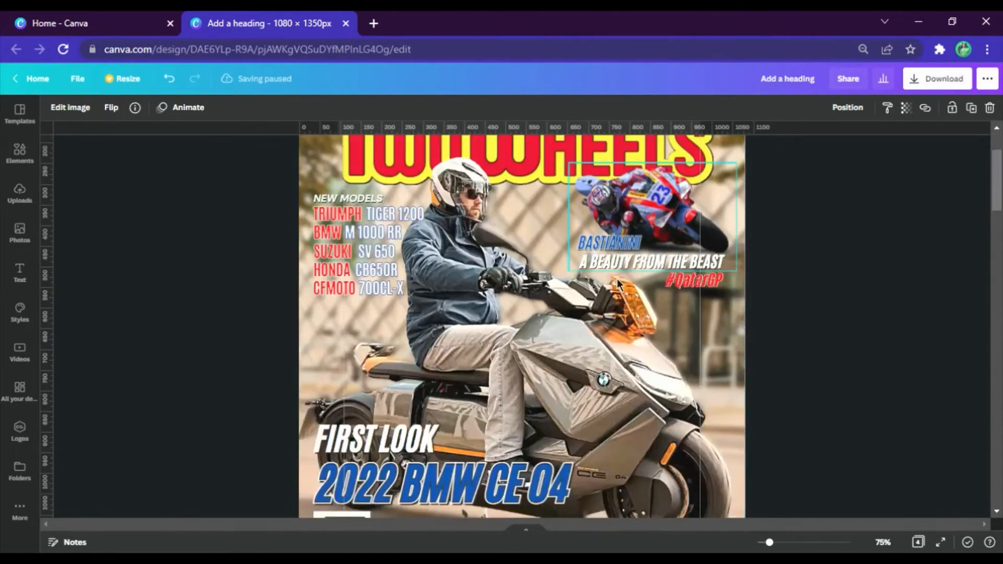
scroll(616, 283, "down", 8)
scroll(608, 293, "up", 2)
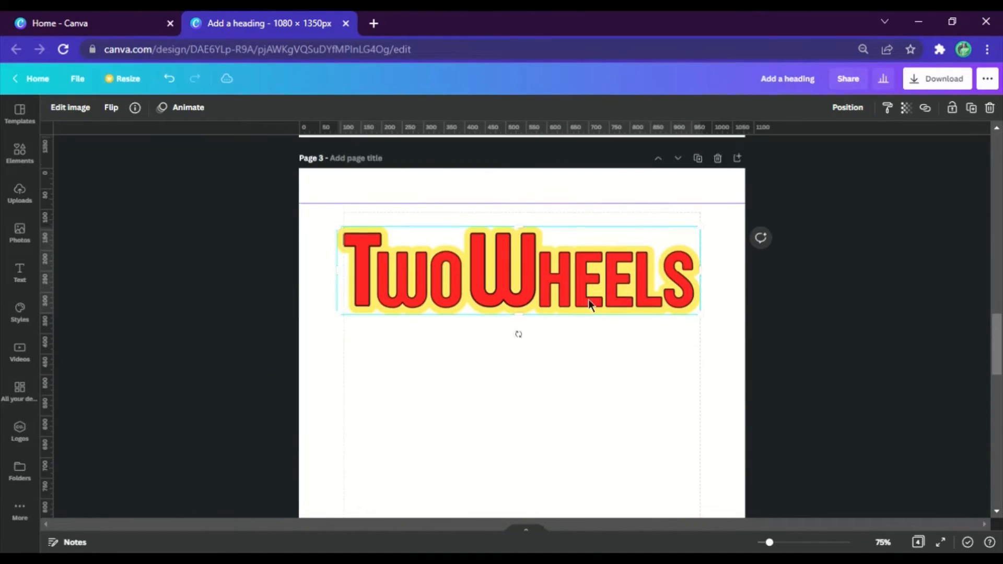
left_click(79, 111)
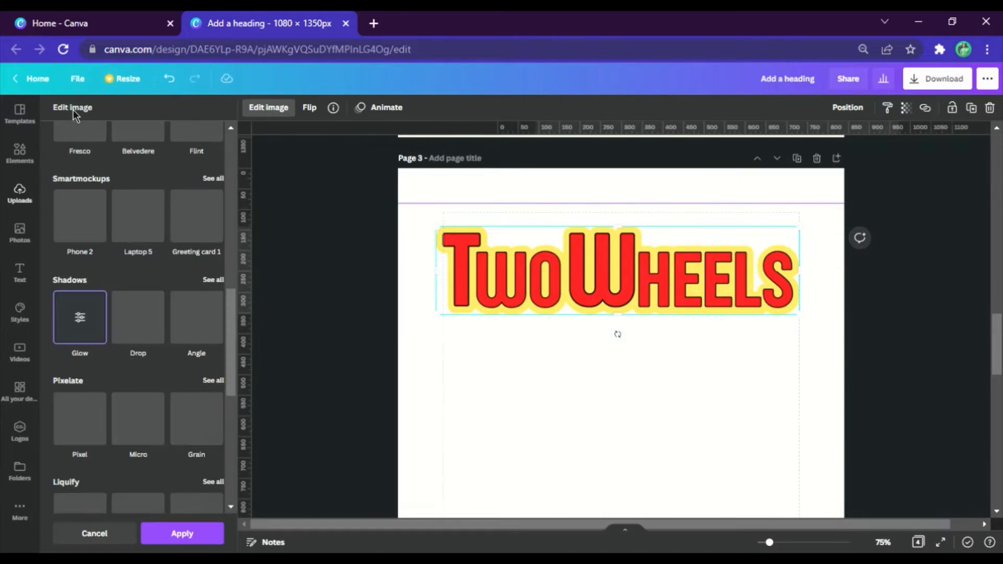
left_click(91, 340)
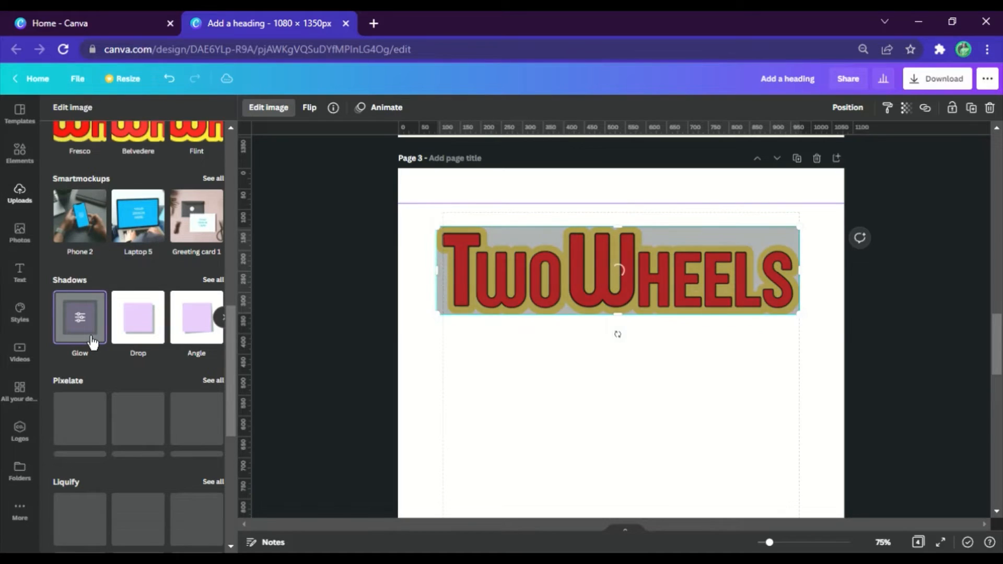
left_click(86, 335)
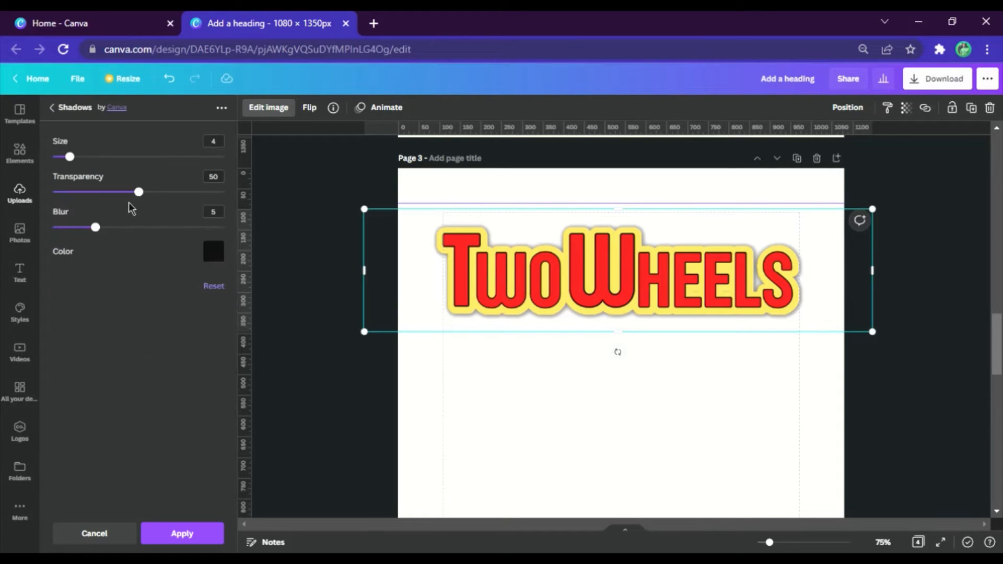
- Set the black glow's transparency to 100, blur to 0 and size to 2, and apply it
left_click_drag(139, 192, 241, 212)
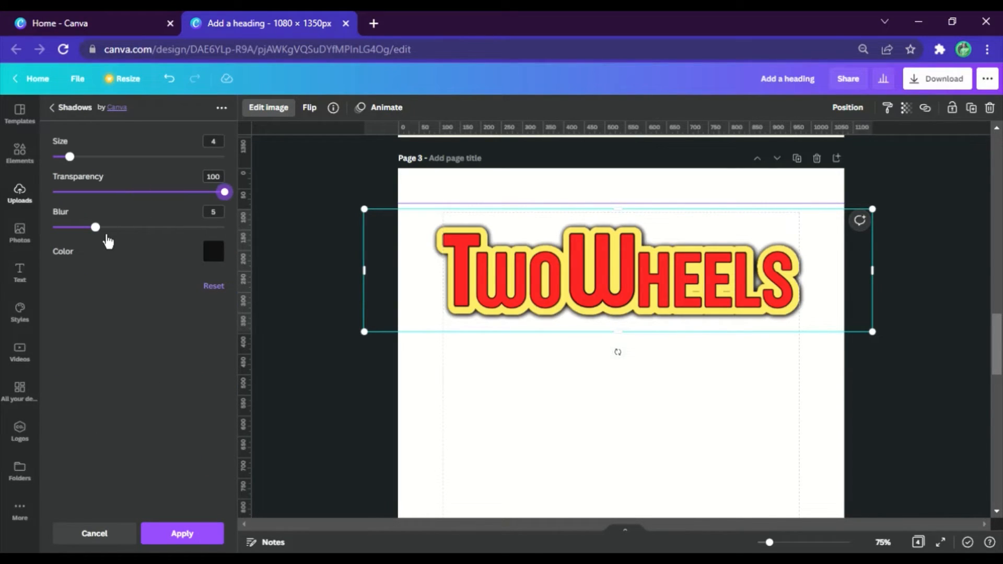
left_click_drag(95, 228, 60, 241)
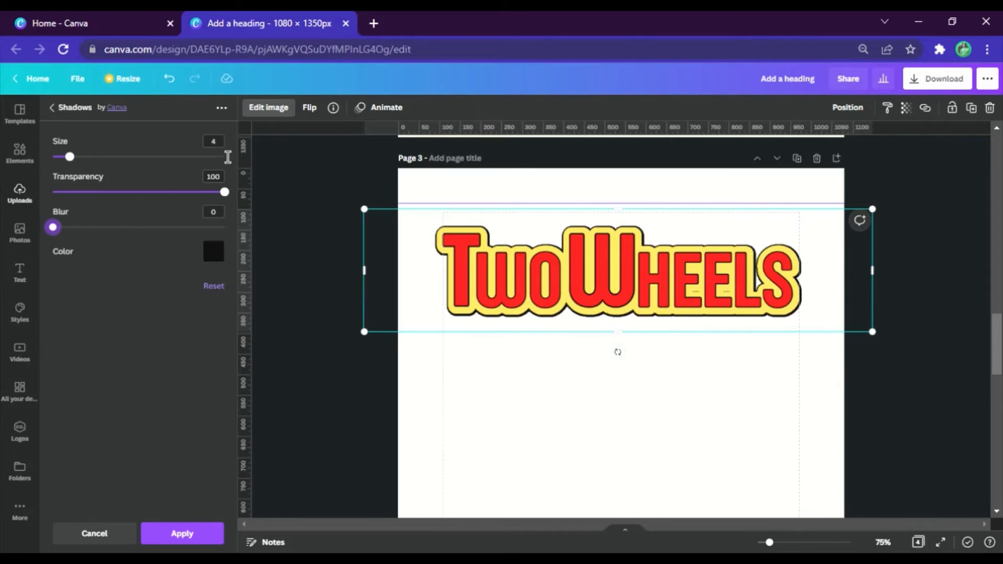
left_click(215, 142)
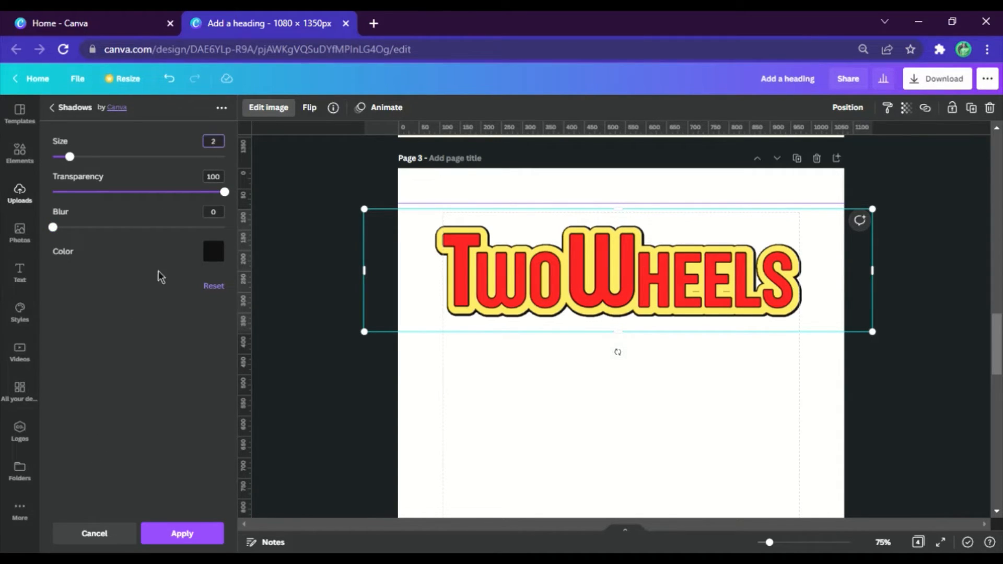
type("2")
key("Return")
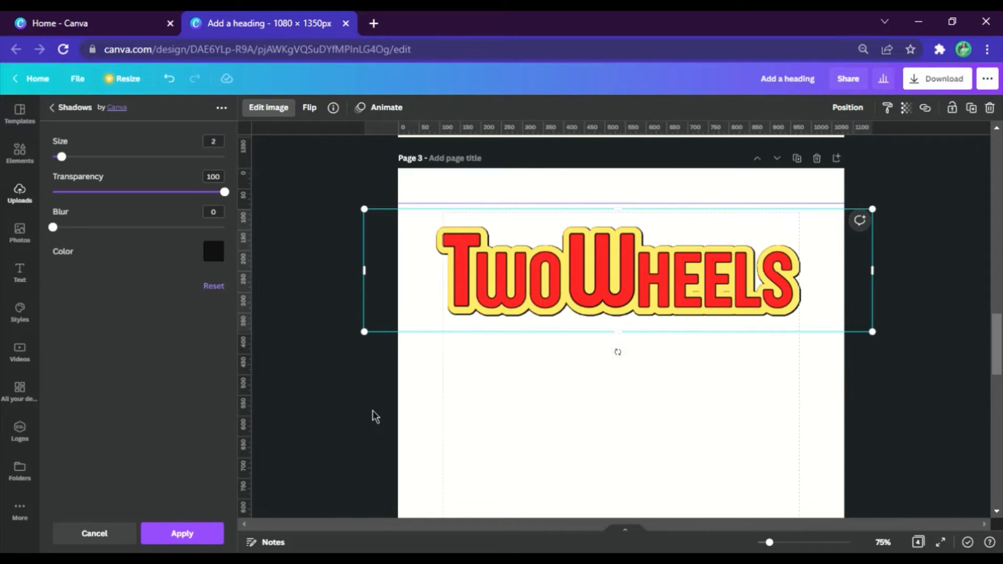
left_click(211, 538)
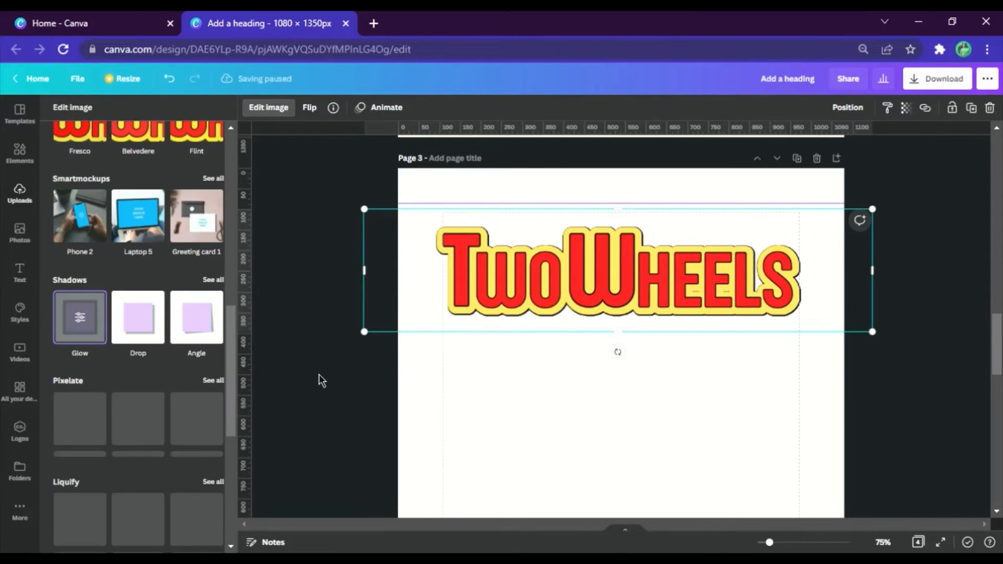
left_click(571, 391)
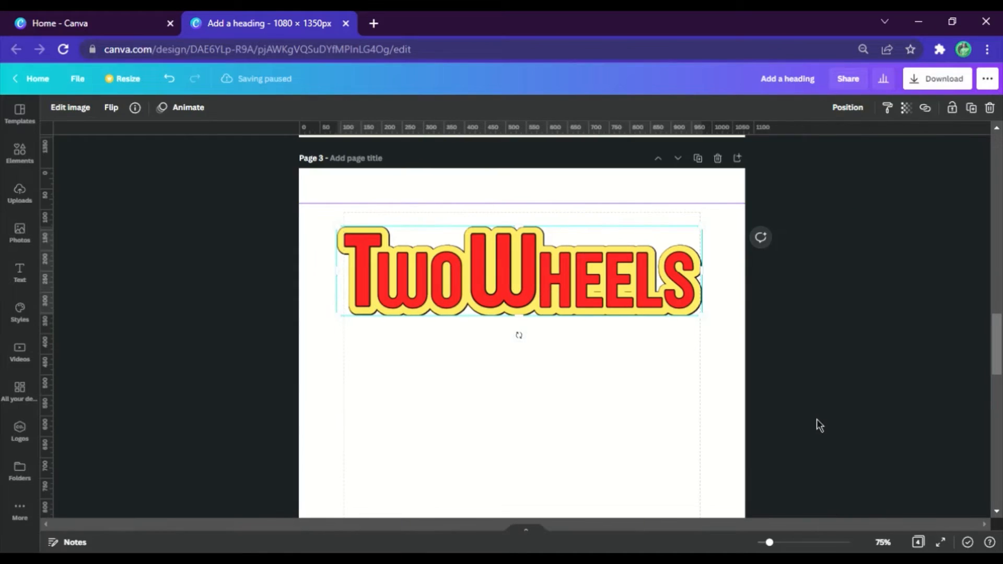
- Move the TwoWheels title slightly higher on page 3, keeping it nearly centred across the page
left_click(912, 411)
left_click(562, 297)
left_click_drag(557, 277, 567, 284)
left_click(829, 415)
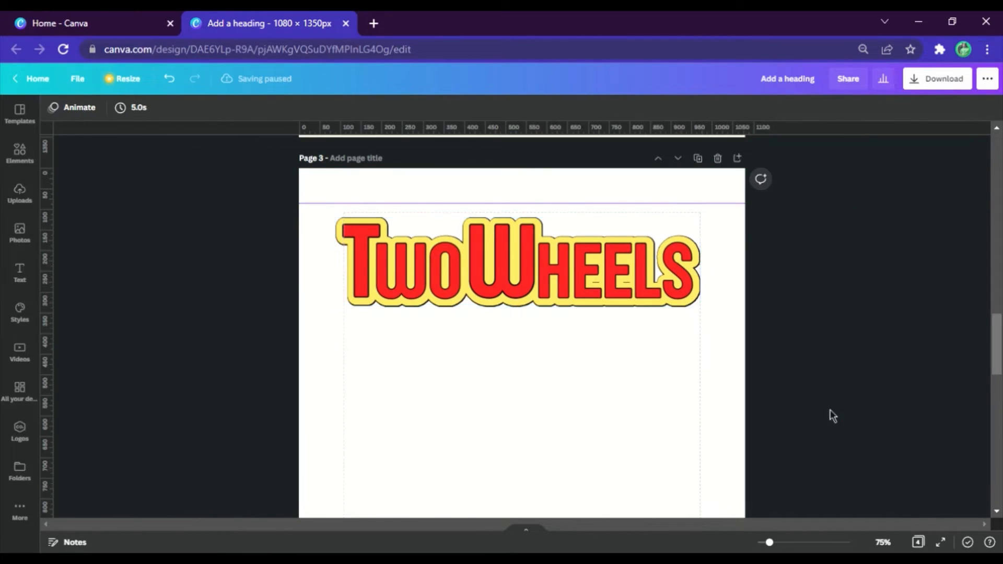
- Copy the scooter rider photo with the building background from page 2 and paste it onto page 3
scroll(595, 371, "up", 10)
scroll(591, 362, "down", 10)
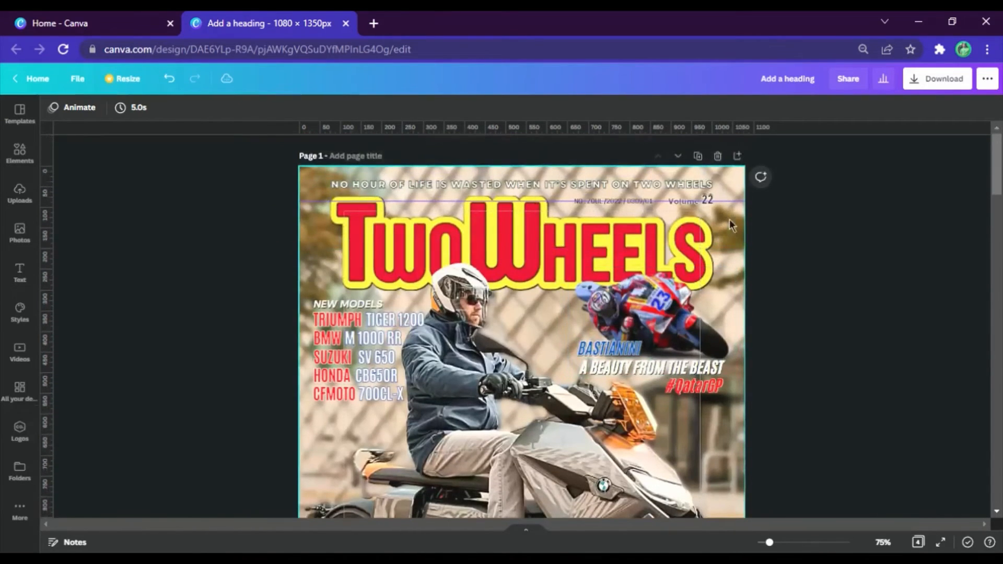
scroll(623, 237, "up", 10)
left_click(410, 324)
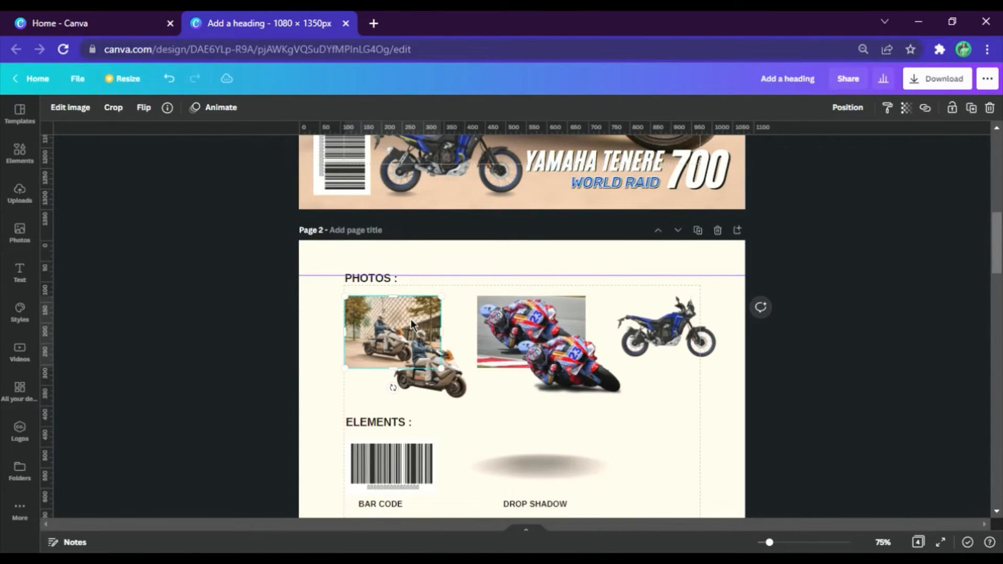
scroll(411, 324, "down", 10)
left_click(470, 398)
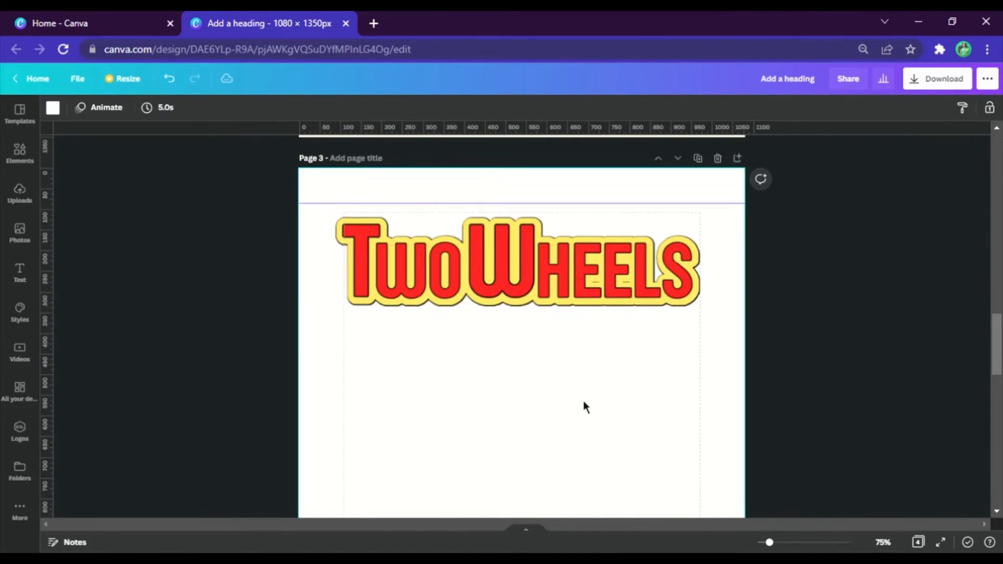
key("ctrl+v")
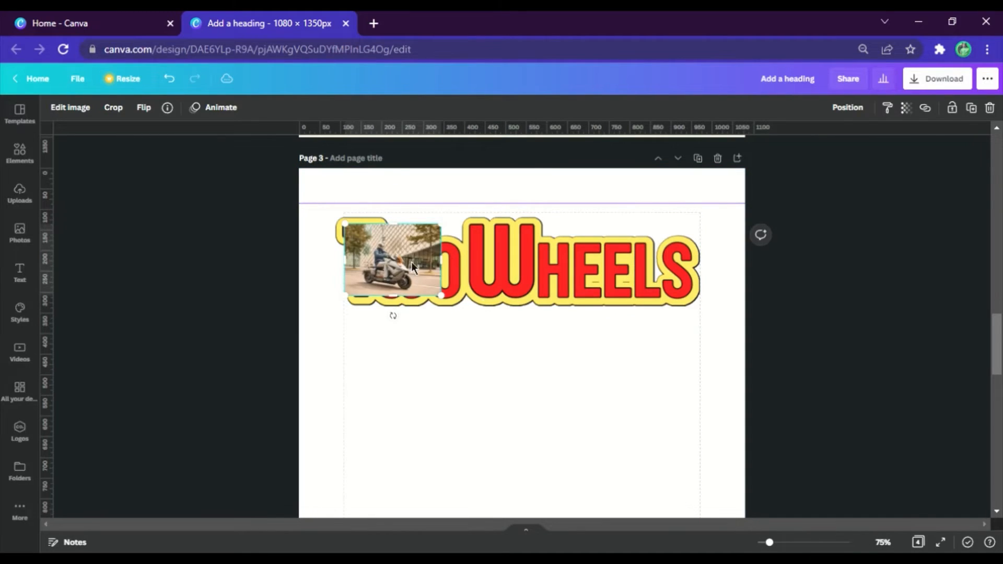
- Move the pasted photo to page 3's upper-left corner, zoom to 50%, and enlarge the photo beyond the page width
left_click_drag(412, 267, 364, 210)
left_click(883, 542)
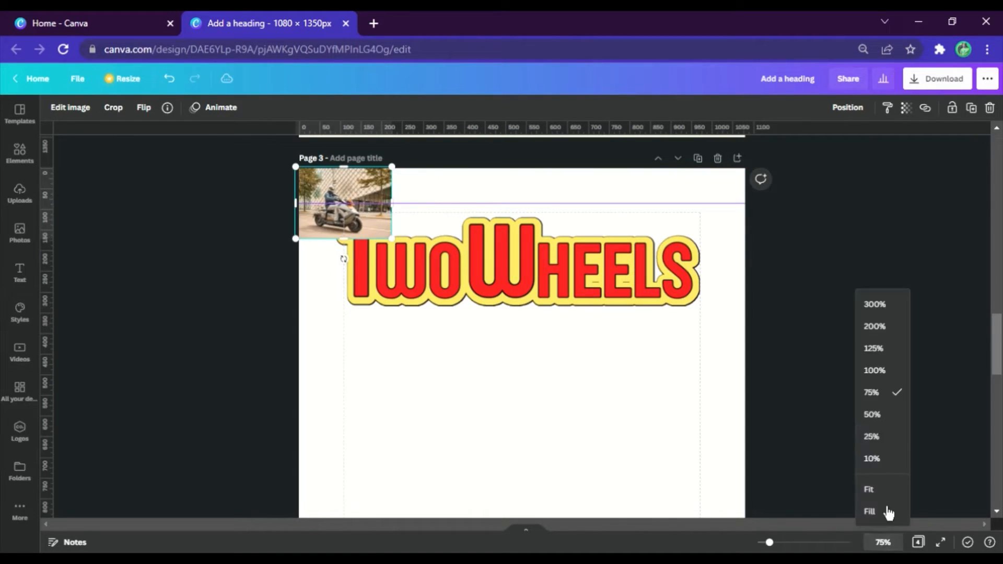
left_click(884, 423)
left_click_drag(435, 267, 708, 472)
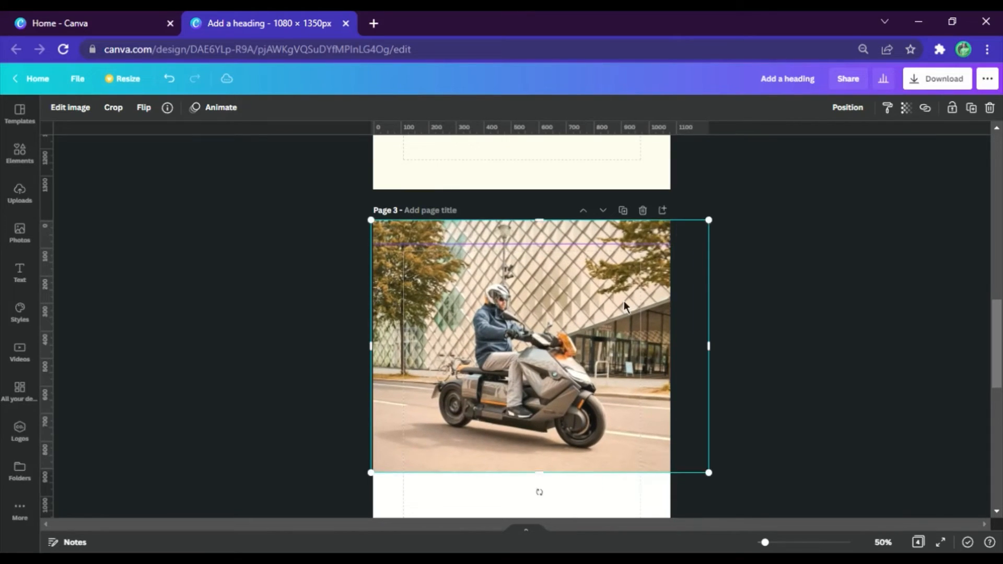
- Enlarge the scooter photo to cover all of page 3 and position it so the whole scooter fits on the page
scroll(700, 340, "down", 3)
left_click_drag(381, 332, 249, 423)
left_click_drag(465, 350, 493, 361)
scroll(538, 324, "up", 2)
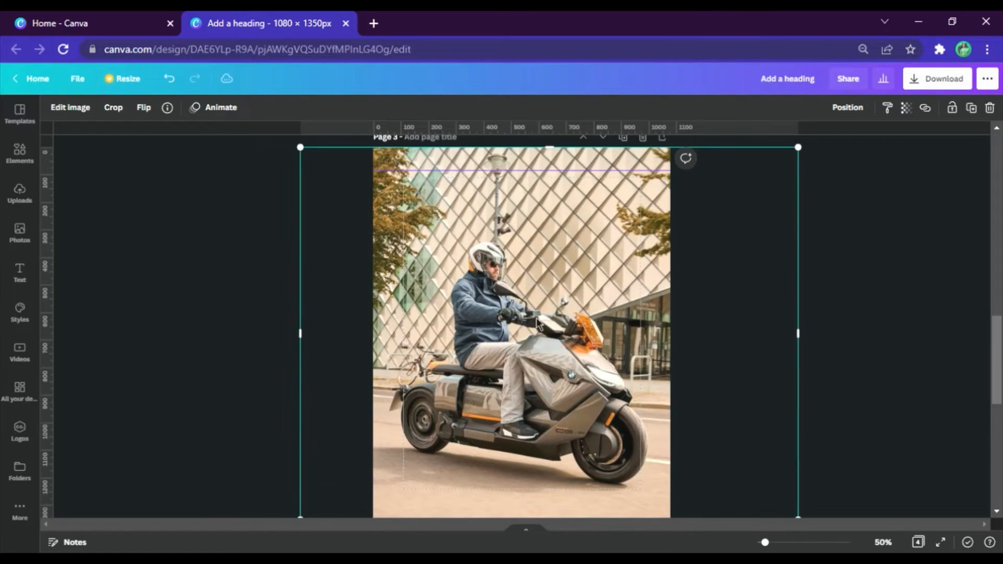
left_click_drag(800, 150, 879, 138)
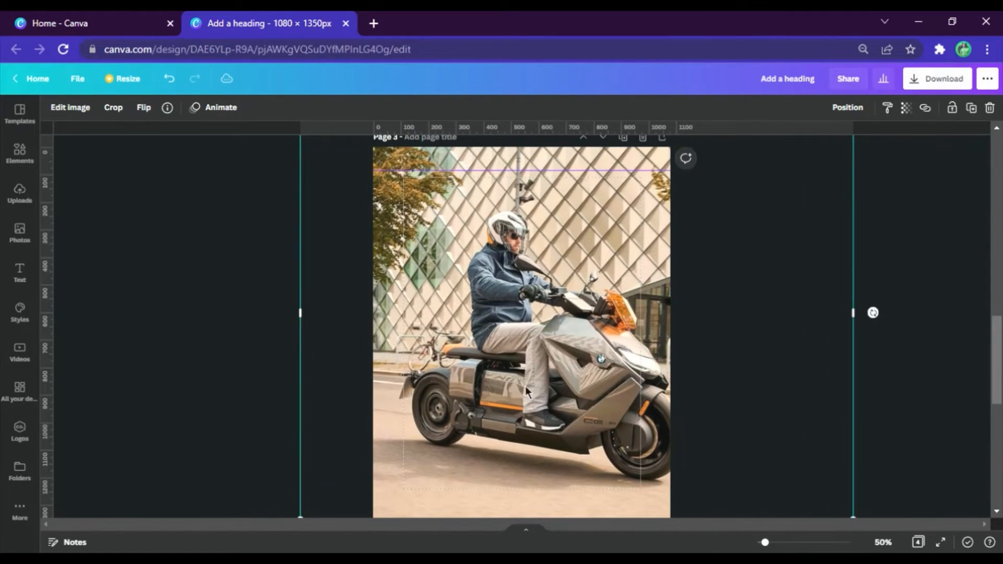
left_click_drag(551, 400, 574, 395)
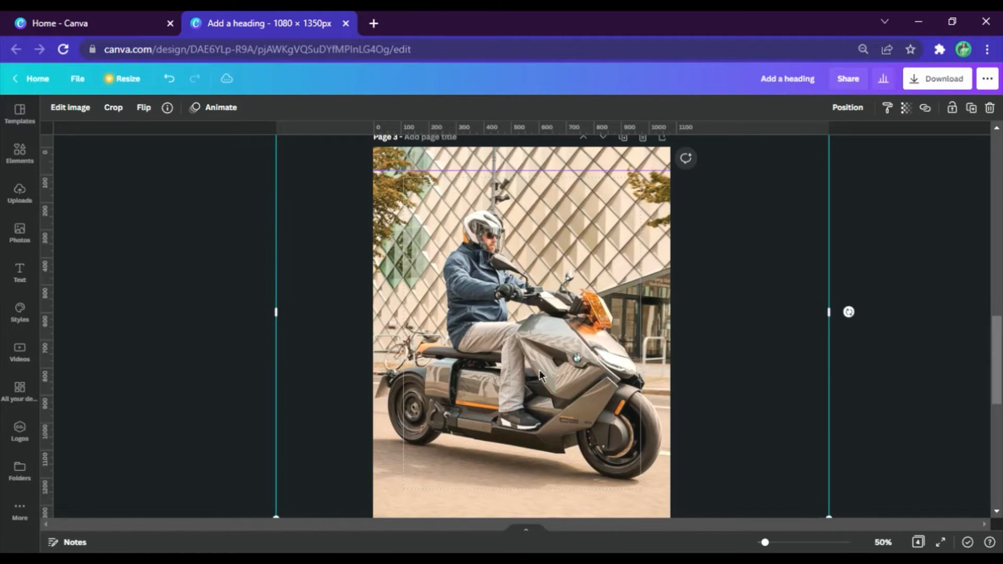
- Send the scooter photo to the back, behind the TwoWheels title
scroll(523, 334, "down", 3)
scroll(498, 317, "up", 4)
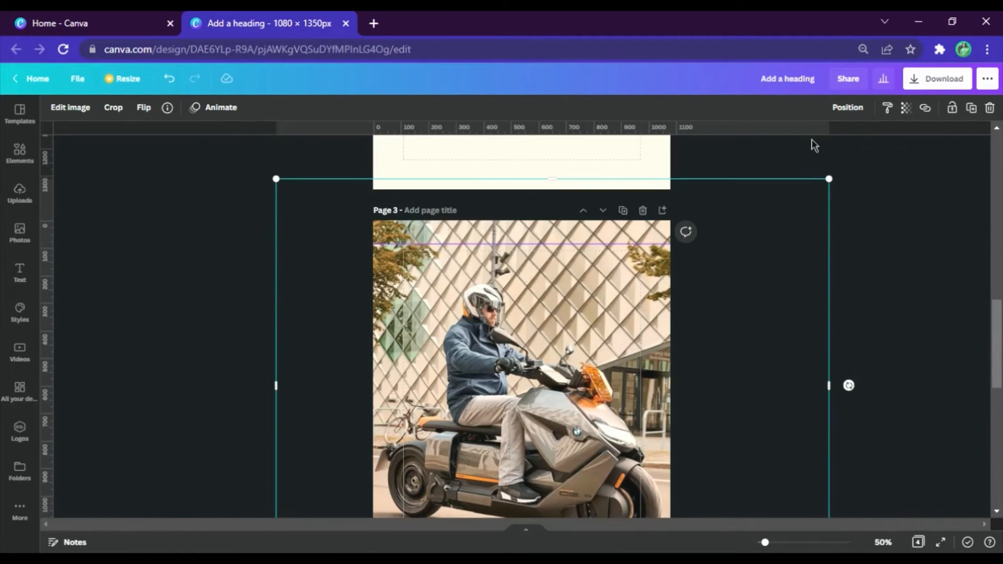
left_click(845, 109)
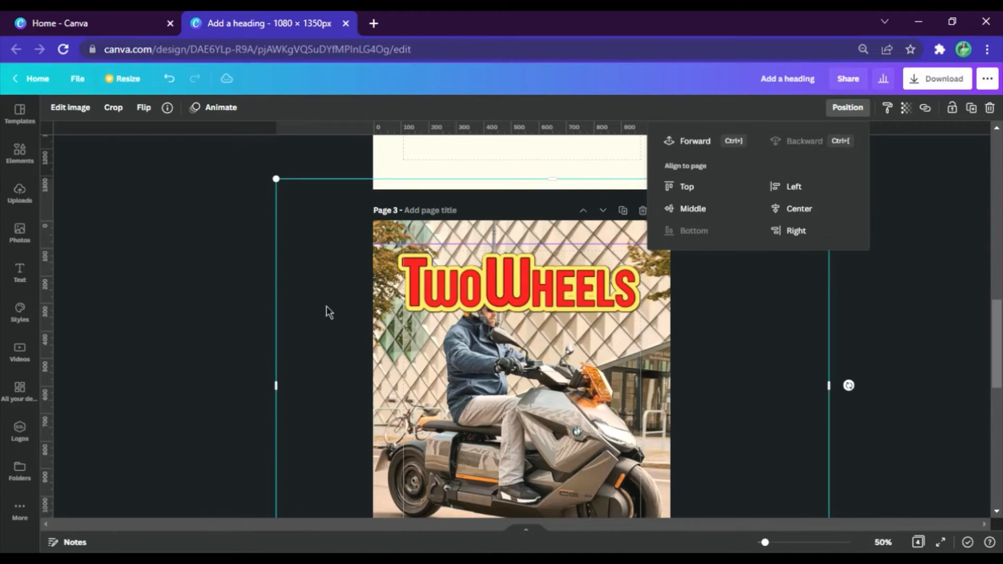
left_click(235, 290)
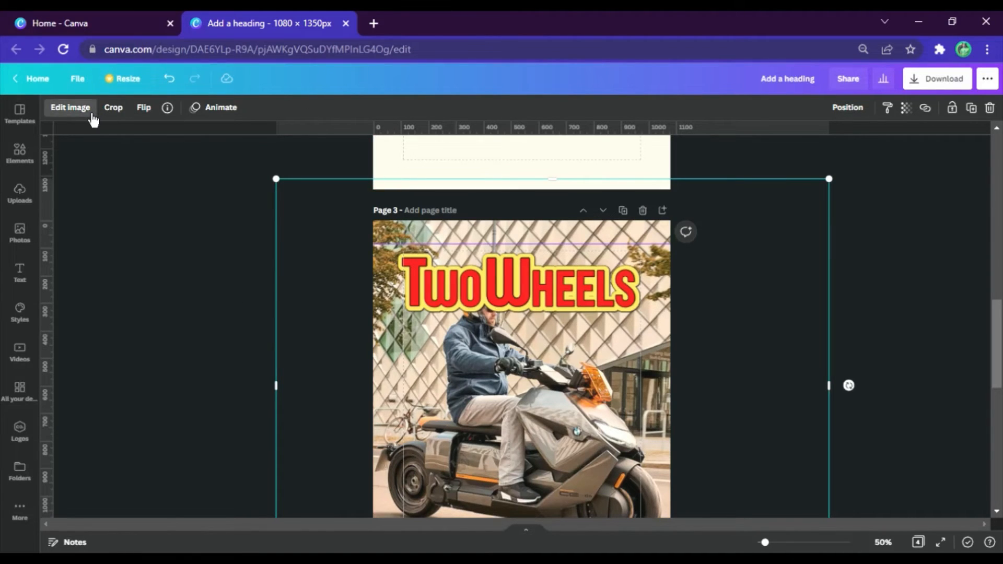
- Set the background scooter photo's blur to 5 in its image adjustments
left_click(71, 108)
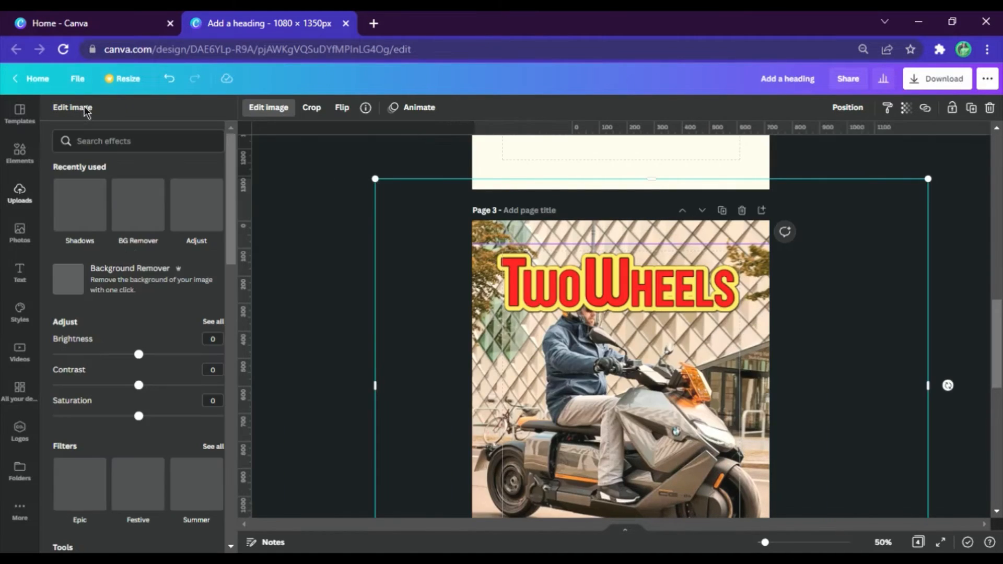
left_click(219, 325)
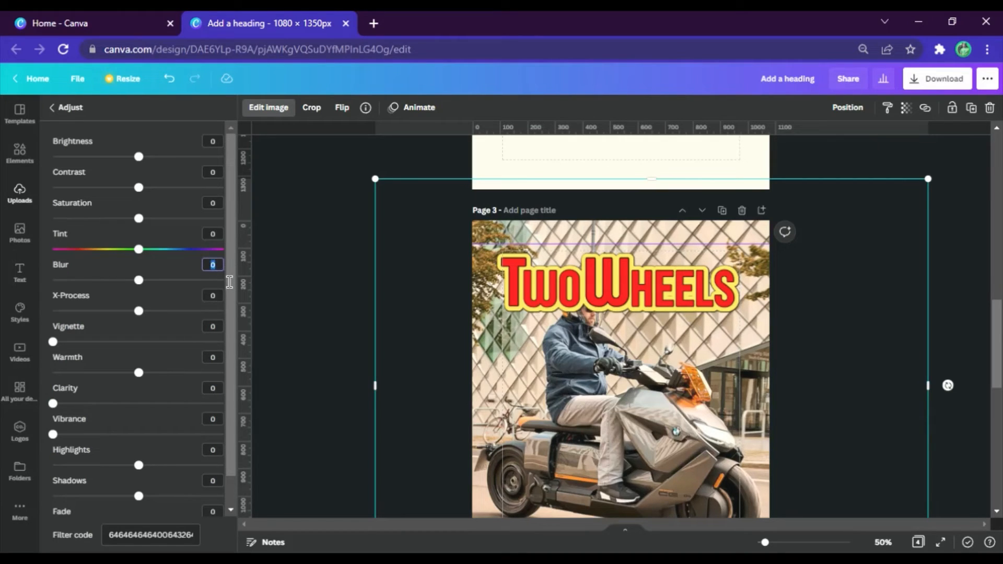
type("5")
key("Return")
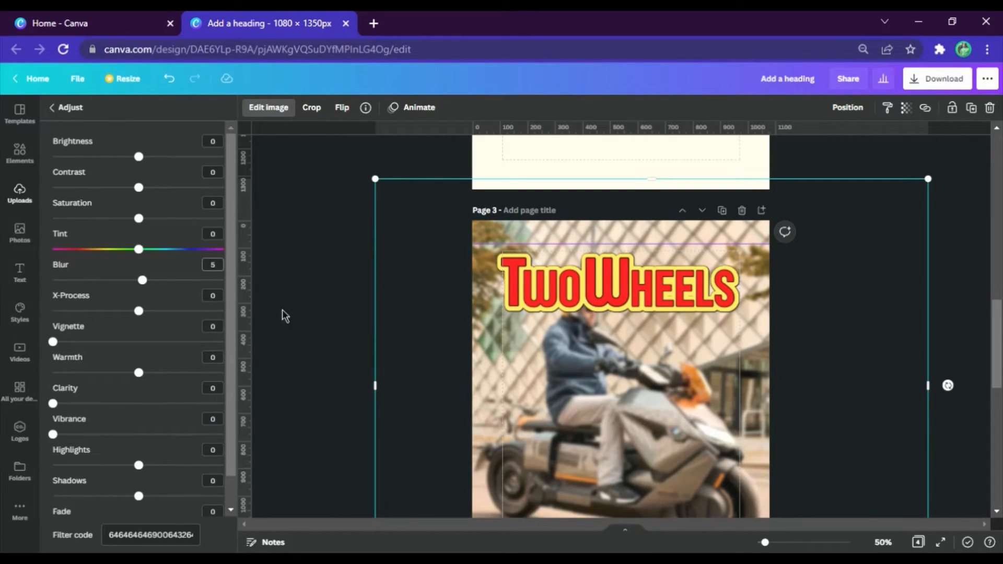
left_click(358, 319)
left_click(902, 259)
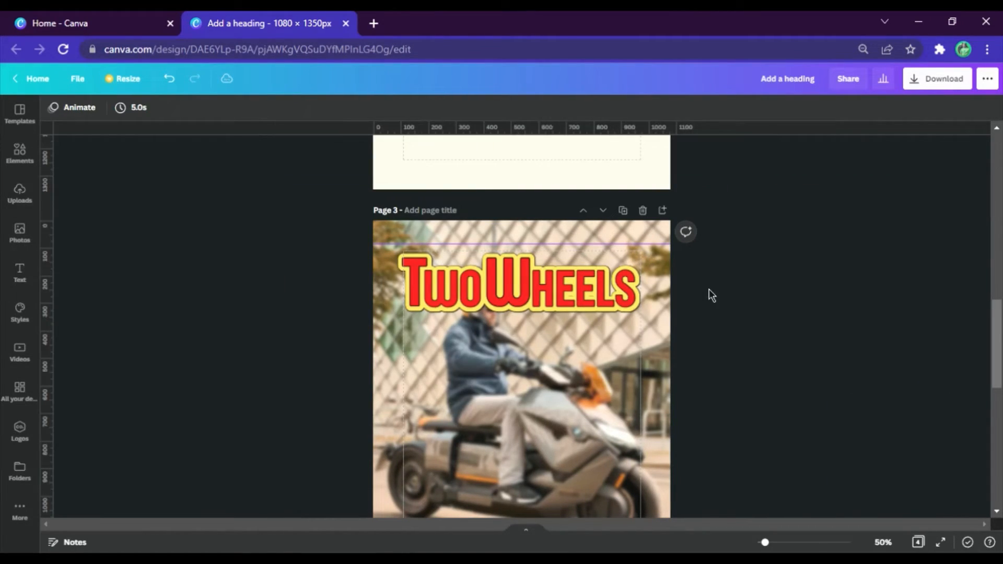
- Copy the cut-out scooter rider without background from page 2 and paste it onto page 3
scroll(595, 307, "up", 10)
left_click(465, 499)
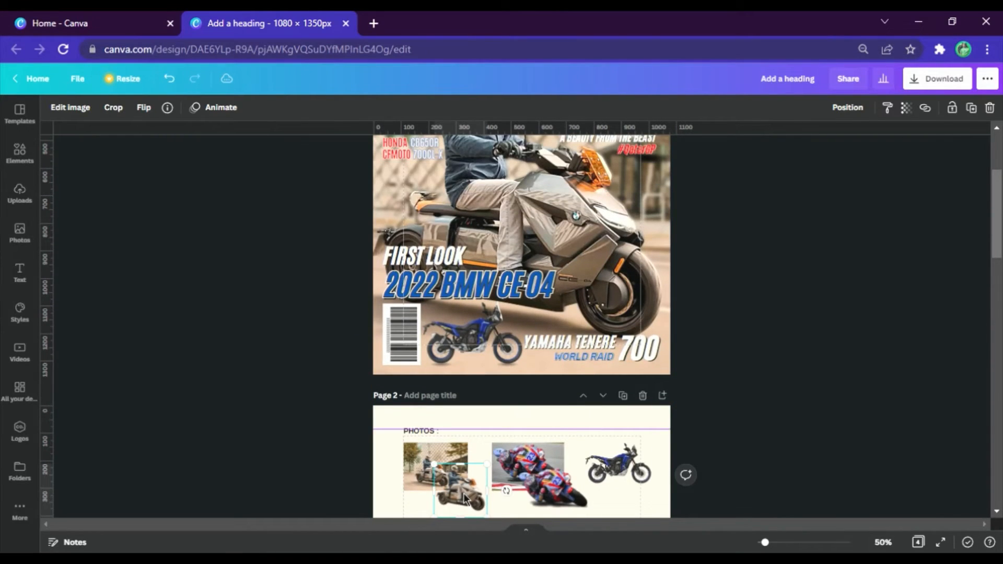
scroll(464, 490, "down", 11)
left_click(485, 404)
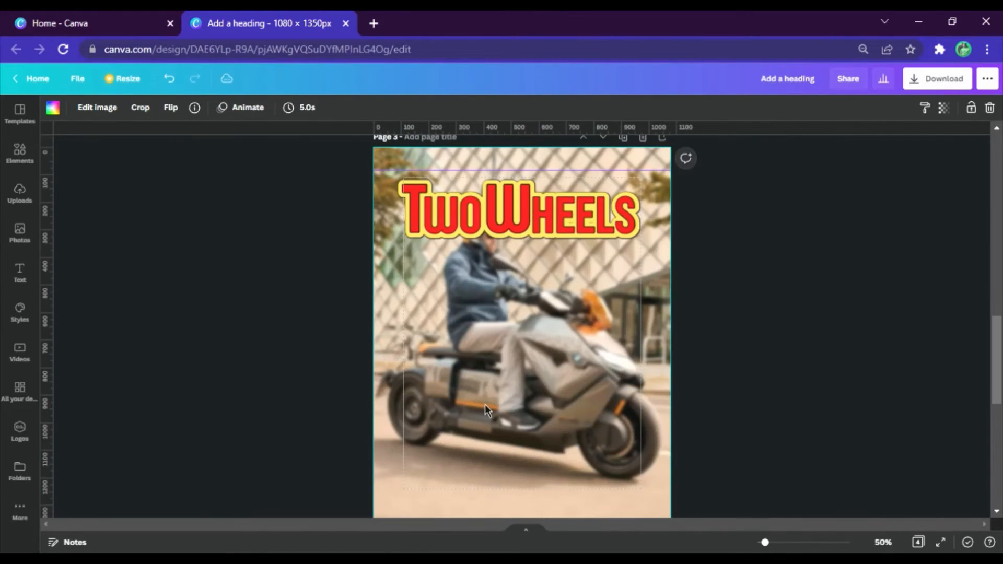
key("ctrl+v")
- Enlarge the cut-out rider to about the page width and place it over the blurred scooter, with the helmet overlapping the title
left_click_drag(511, 298, 637, 479)
left_click_drag(423, 471, 373, 512)
scroll(601, 376, "down", 3)
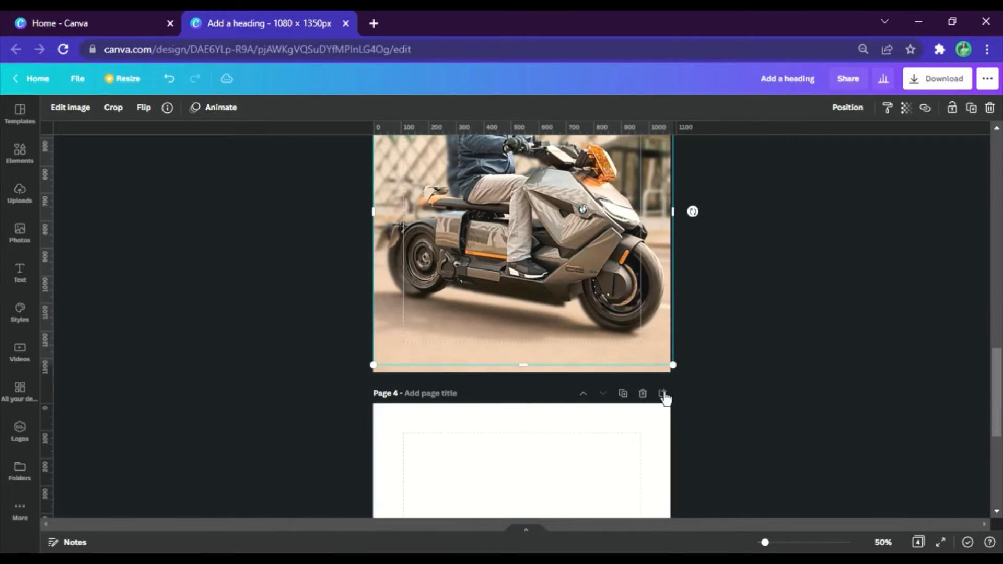
left_click_drag(682, 377, 683, 388)
scroll(582, 374, "up", 3)
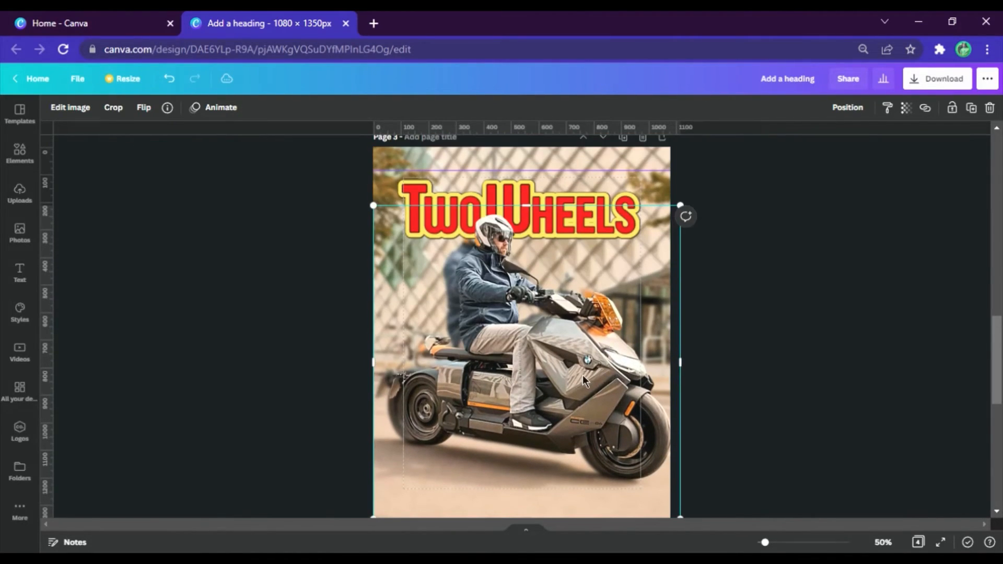
left_click_drag(574, 372, 559, 372)
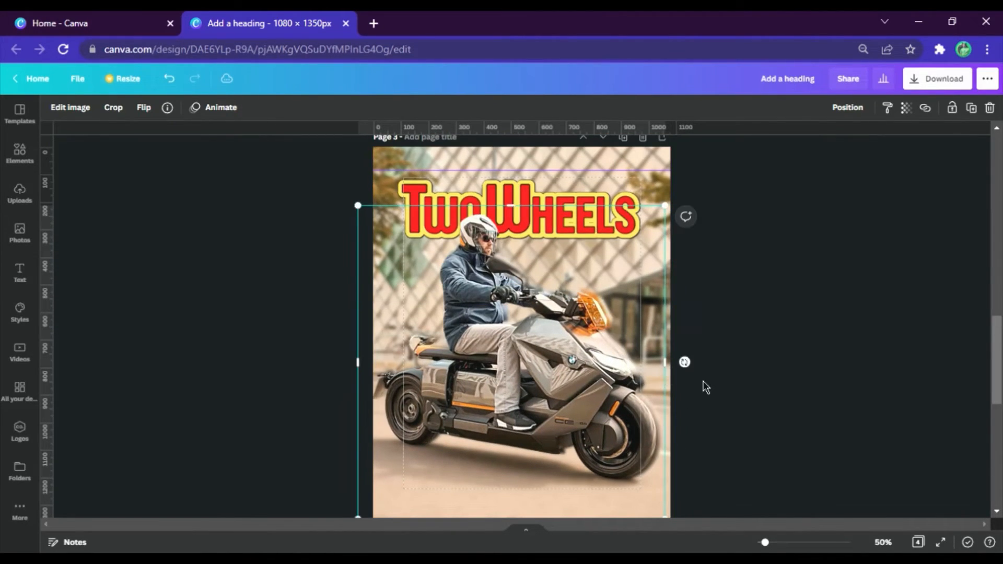
- Nudge the cut-out rider right in small increments to line it up with the blurred scooter behind it
key("Right")
key("Right")
key("Right")
key("Right")
key("Right")
key("Right")
key("Right")
key("Right")
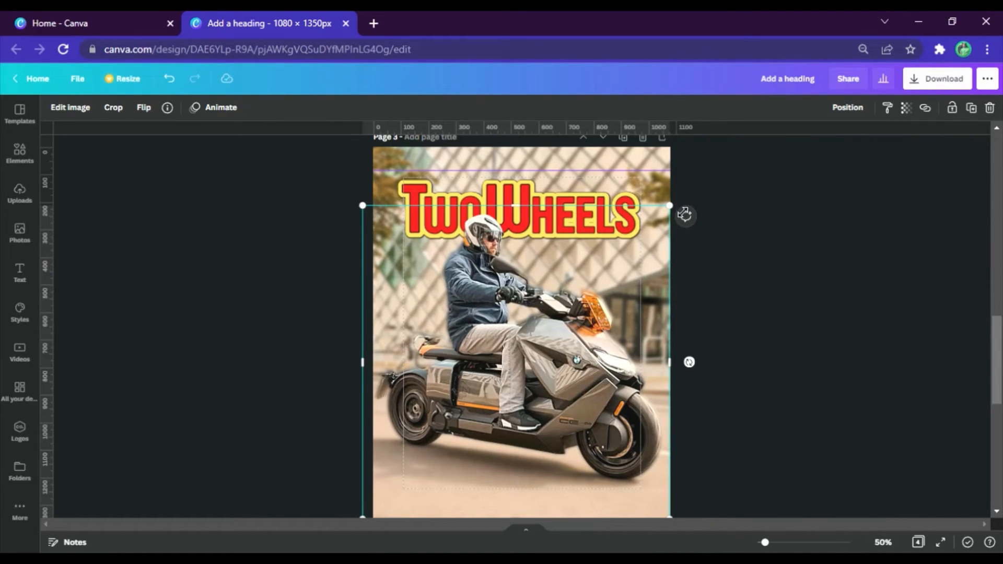
left_click(724, 276)
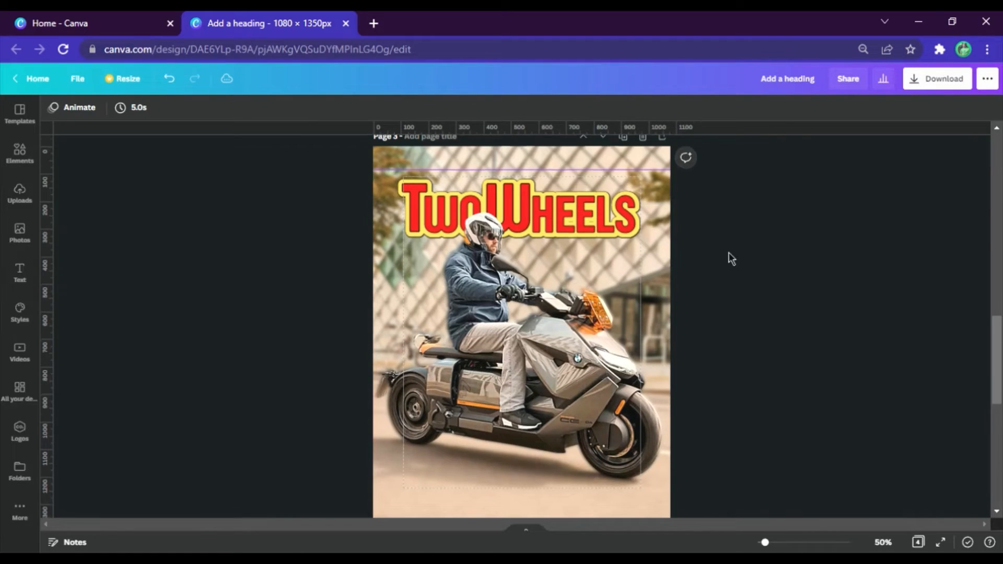
scroll(728, 253, "down", 1)
left_click(575, 347)
left_click(835, 245)
scroll(719, 295, "up", 1)
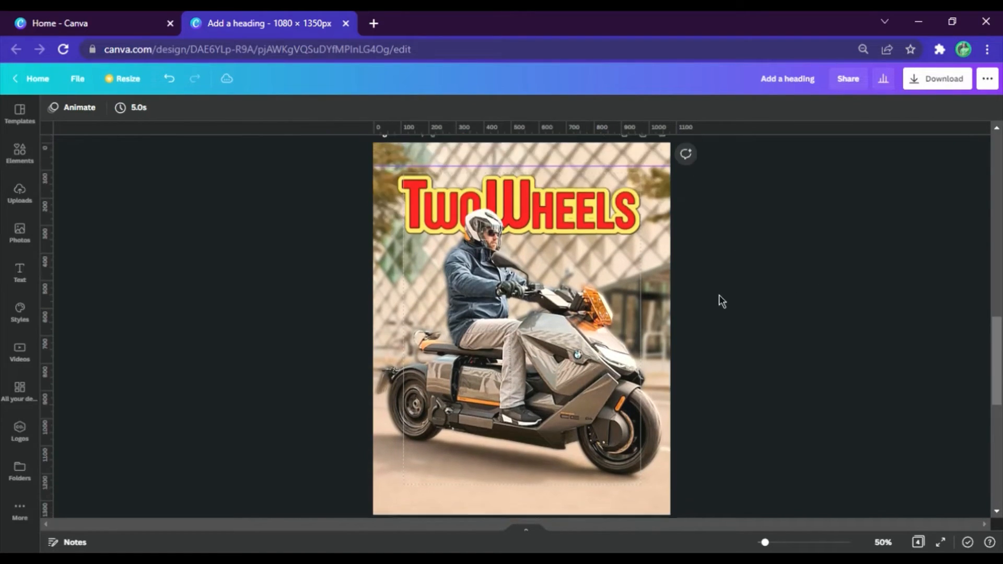
- Copy the barcode group from the elements on page 2 and paste it onto page 3
scroll(719, 294, "down", 5)
scroll(507, 289, "up", 1)
left_click(434, 409)
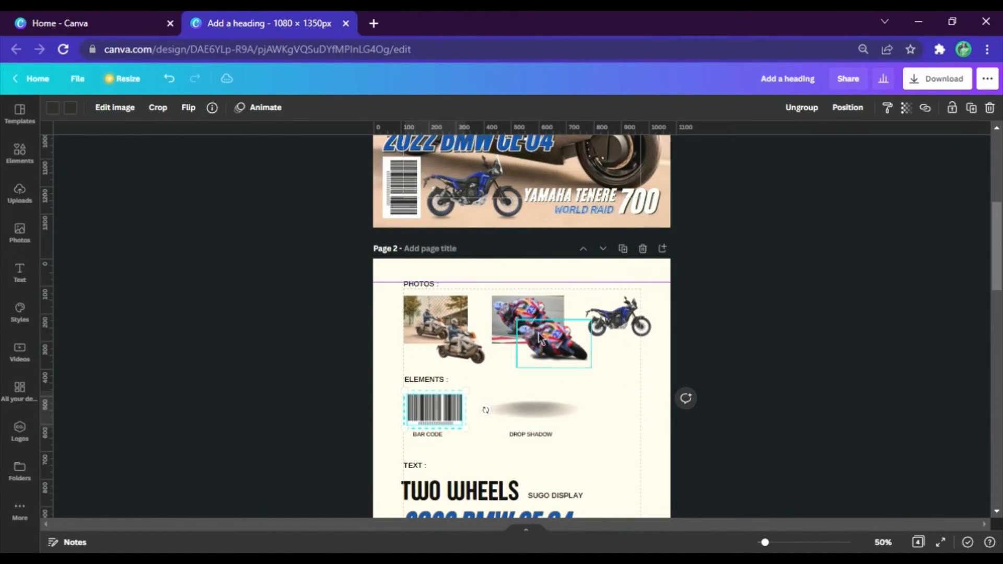
scroll(538, 337, "down", 10)
left_click(484, 342)
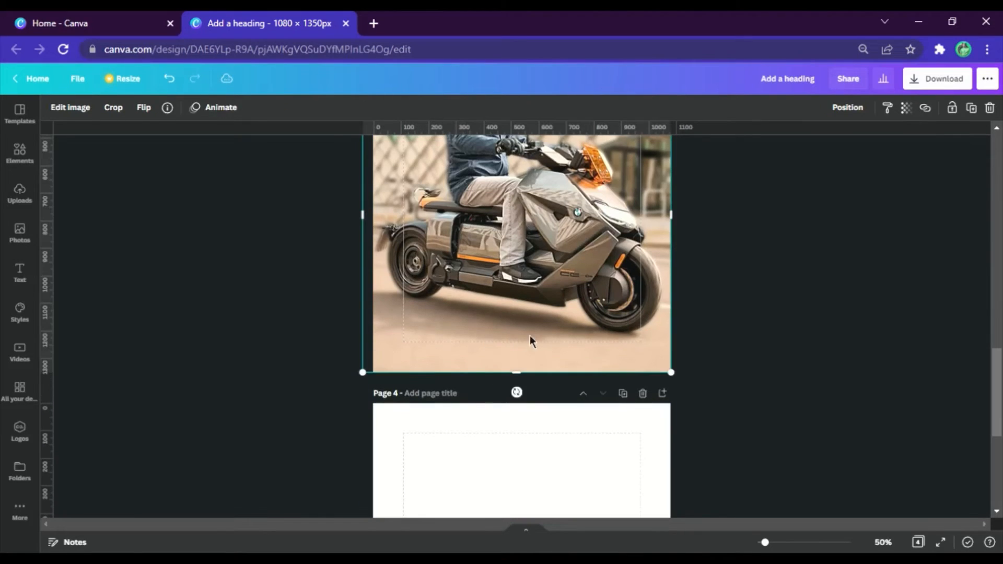
key("ctrl+v")
- Turn the barcode vertical and place it in the lower-left corner of page 3's cover
scroll(466, 261, "up", 1)
left_click_drag(447, 232, 427, 468)
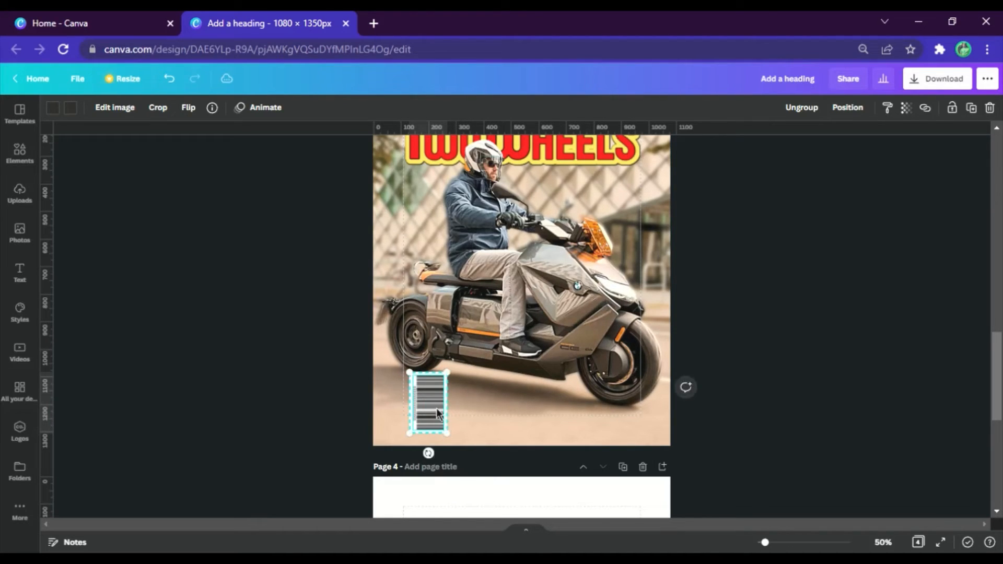
left_click_drag(447, 417, 423, 421)
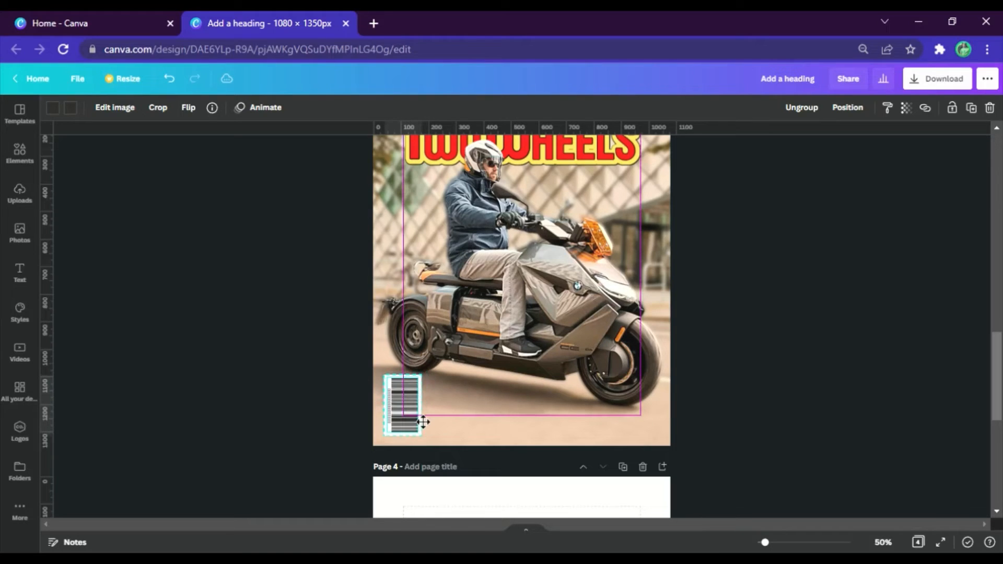
left_click(514, 414)
- Copy the blue motorcycle cut-out from page 2 and paste it onto page 3
scroll(543, 355, "up", 12)
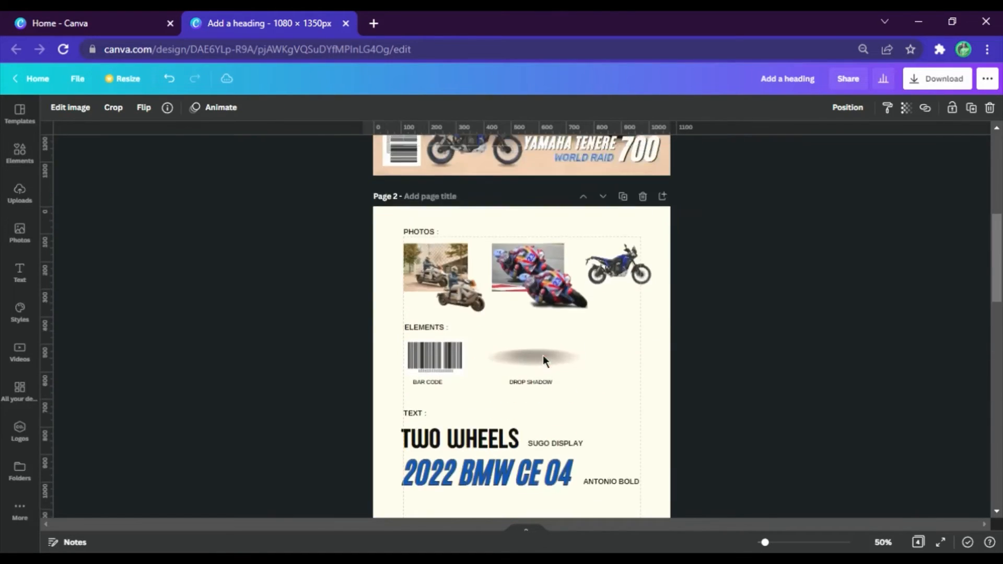
left_click(484, 263)
scroll(502, 299, "down", 6)
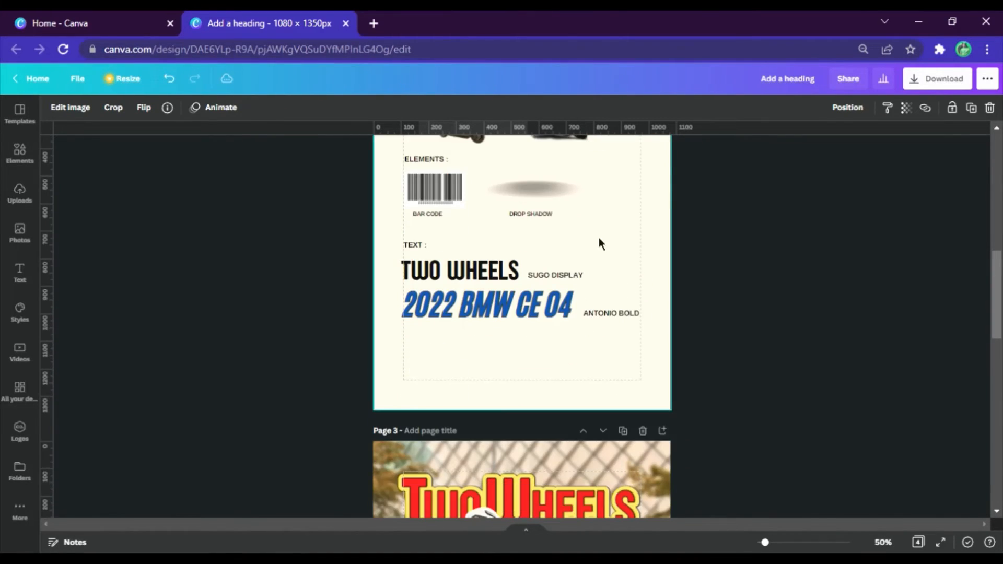
scroll(599, 238, "up", 5)
left_click(633, 325)
scroll(632, 323, "down", 10)
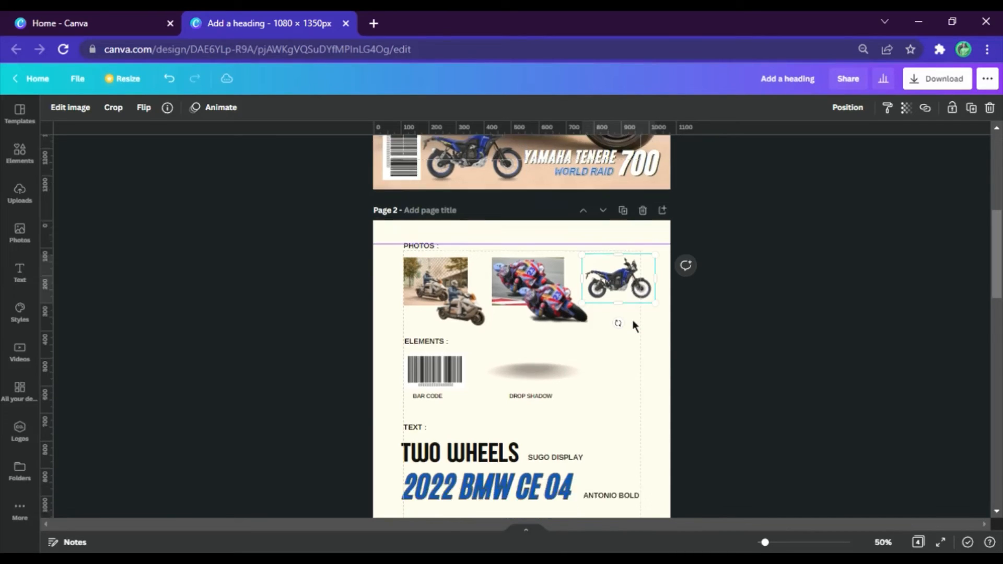
left_click(466, 350)
key("ctrl+v")
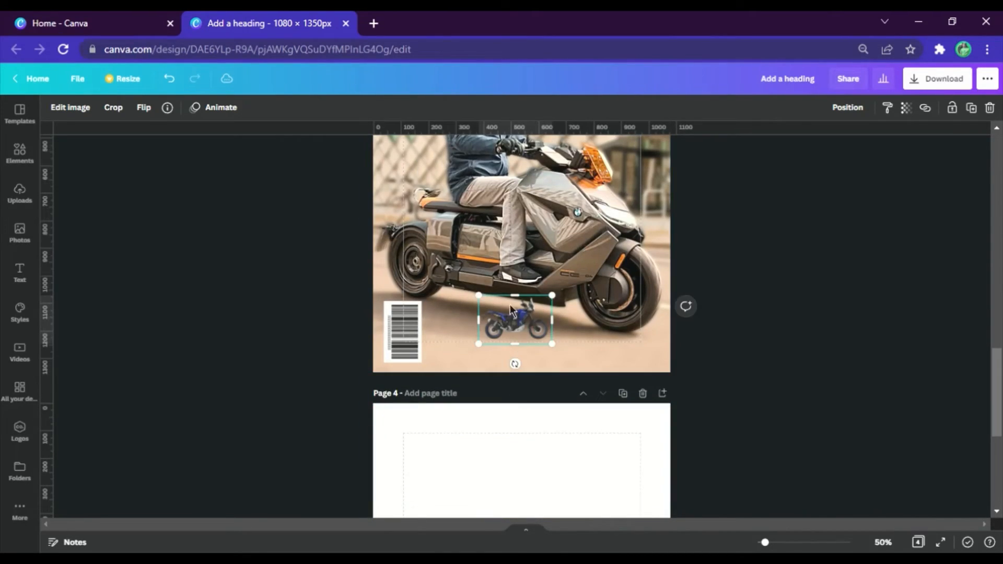
- Enlarge the blue motorcycle and place it directly to the right of the barcode at the bottom of the cover
left_click_drag(504, 329, 476, 353)
left_click_drag(495, 317, 547, 314)
left_click(714, 372)
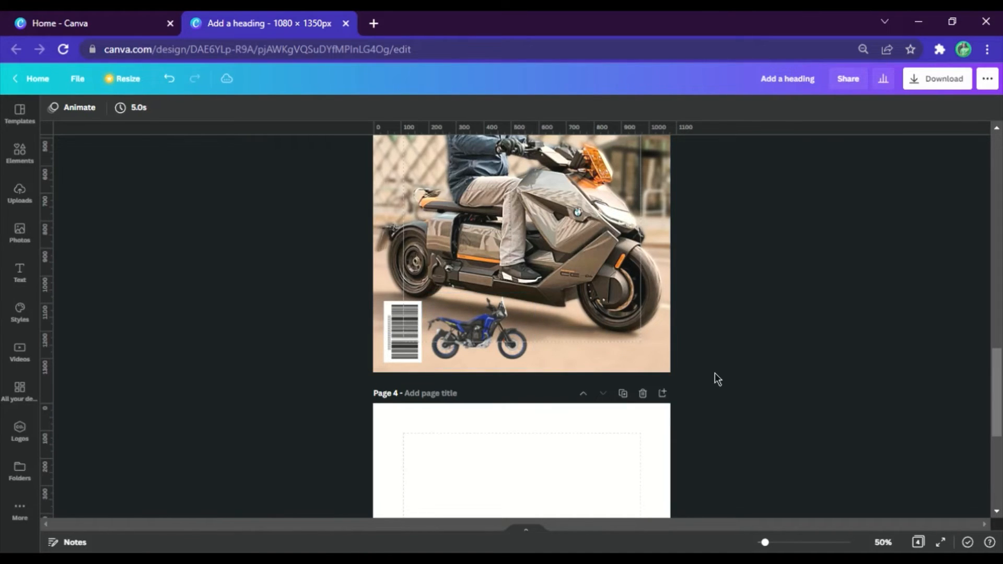
left_click(499, 342)
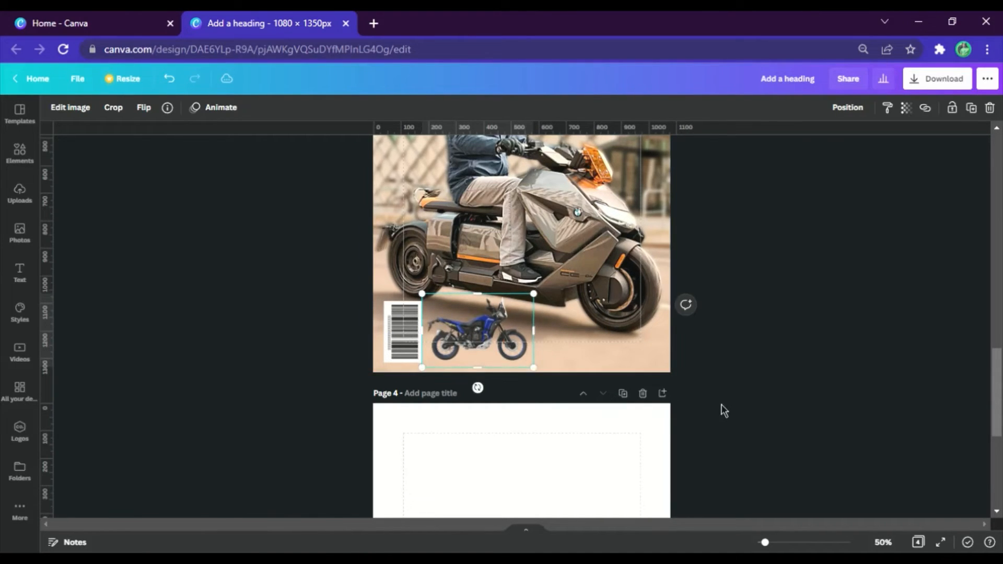
- Copy the drop shadow from the elements on page 2 and paste it onto page 3
left_click(687, 389)
scroll(688, 390, "up", 10)
scroll(523, 365, "up", 3)
left_click(538, 416)
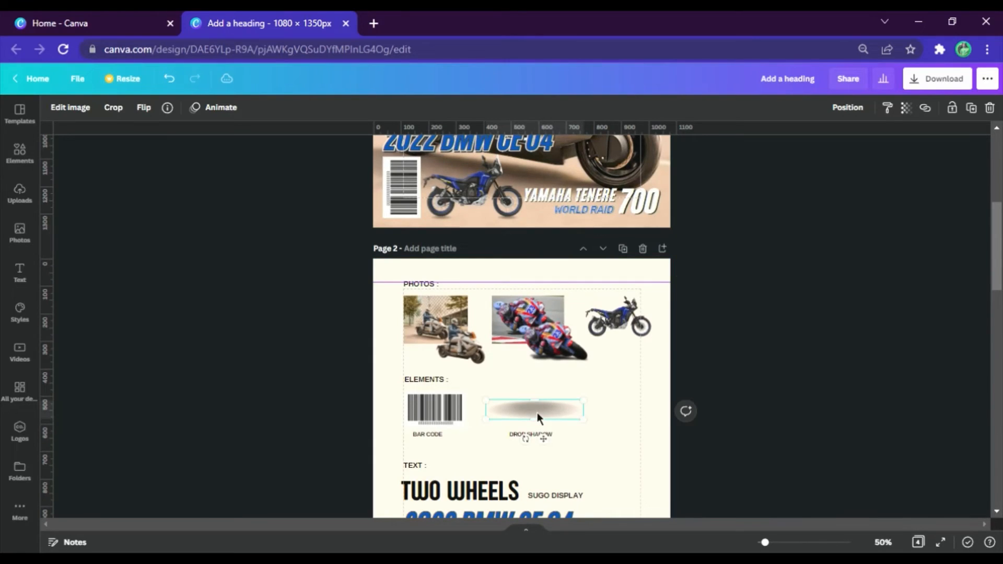
scroll(538, 416, "down", 12)
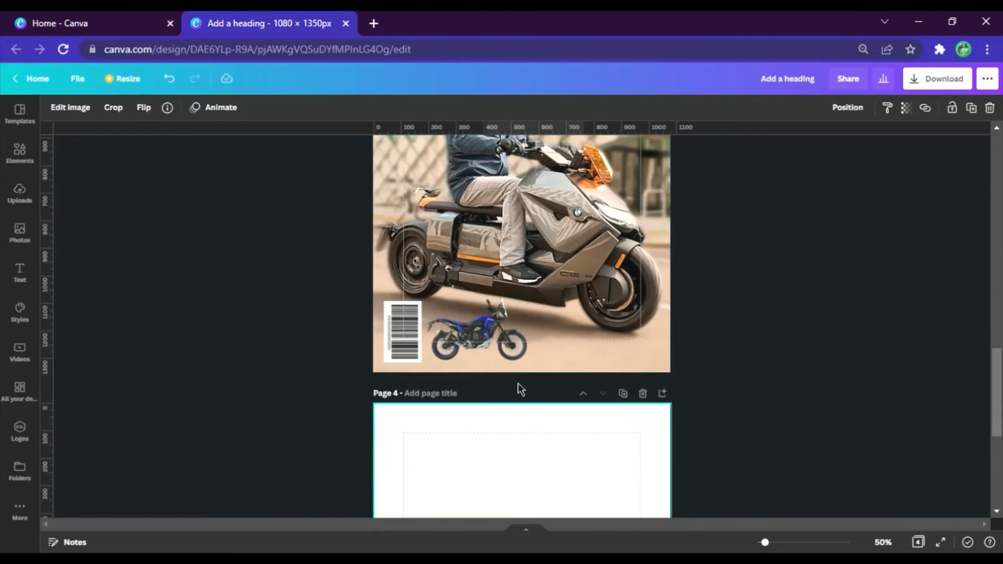
left_click(527, 363)
key("ctrl+v")
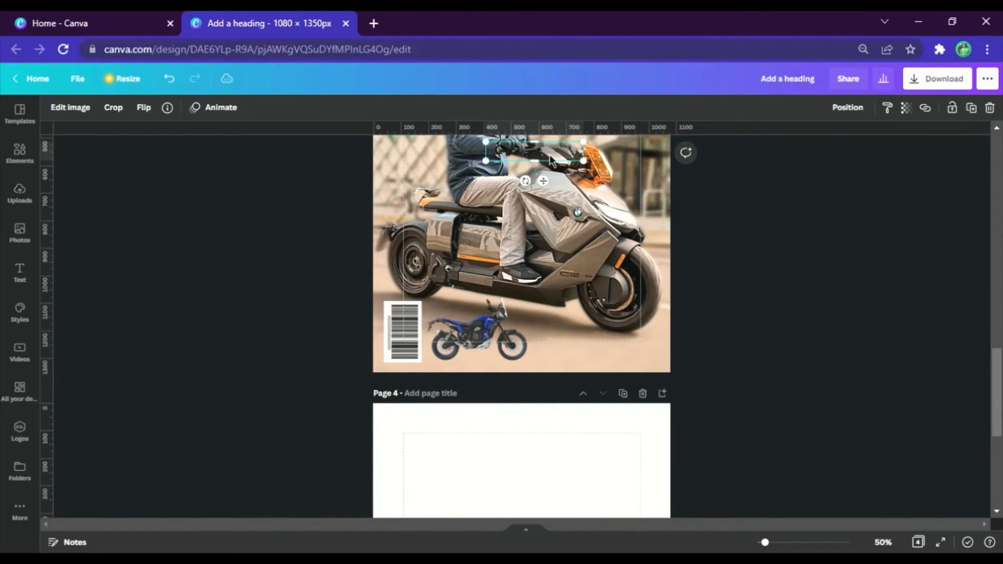
- Shrink the drop shadow, place one copy under each wheel of the blue motorcycle, and send both shadows behind it
left_click_drag(553, 156, 471, 398)
left_click(848, 107)
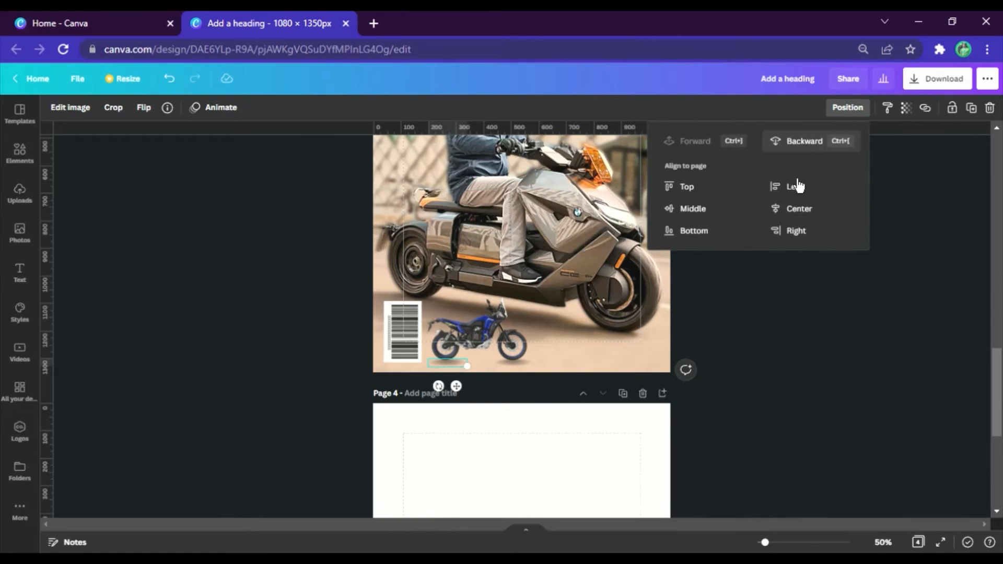
left_click(888, 295)
left_click(872, 543)
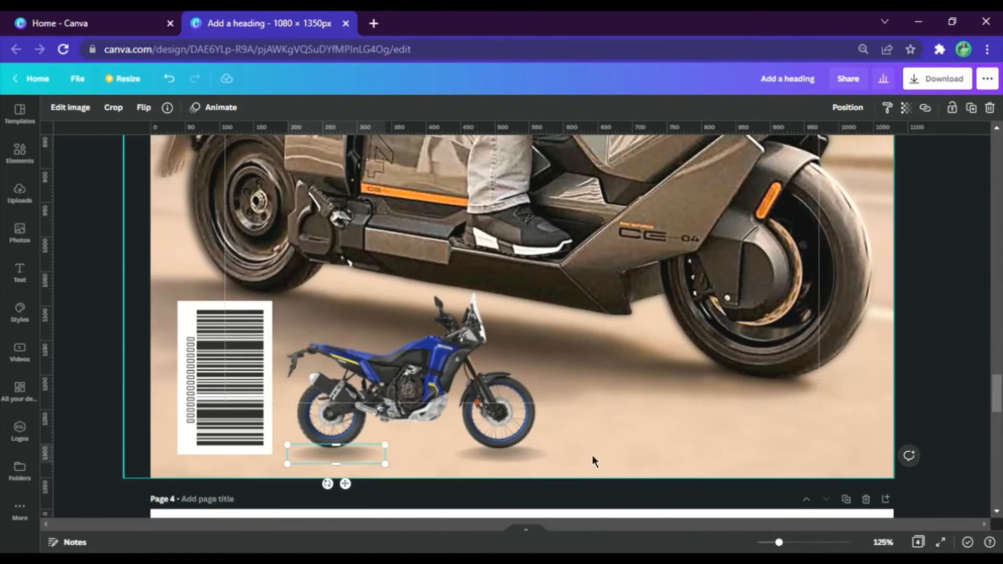
left_click(527, 453)
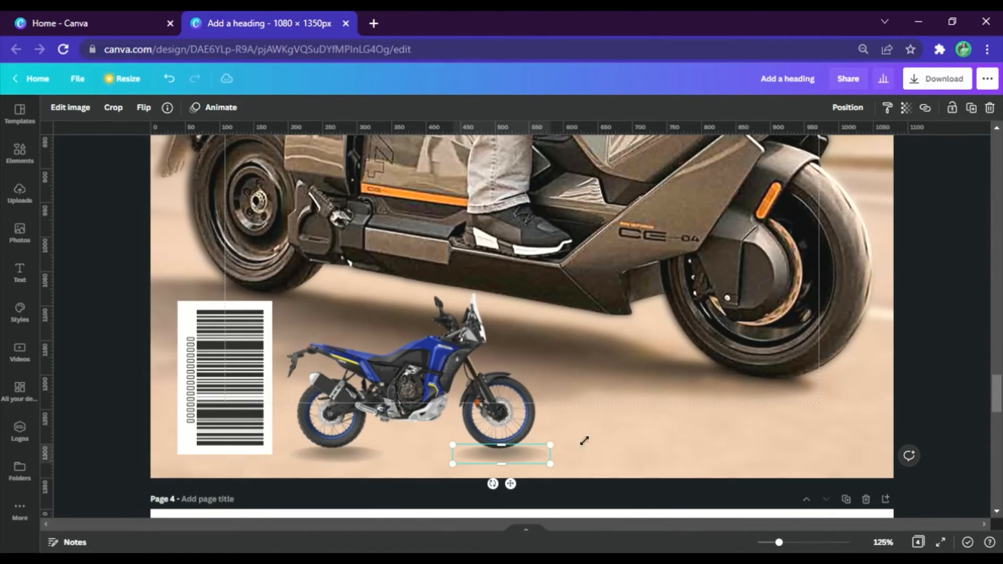
left_click(848, 107)
left_click(937, 328)
left_click(112, 399)
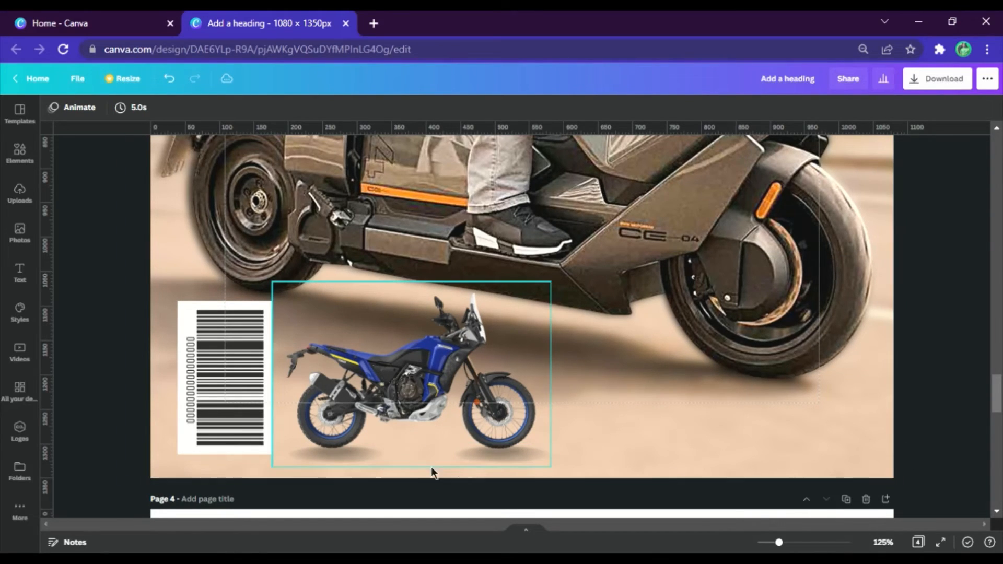
- Group the blue motorcycle and its two wheel shadows with the large rider cut-out
left_click(515, 453)
left_click(618, 493)
left_click_drag(595, 497, 839, 138)
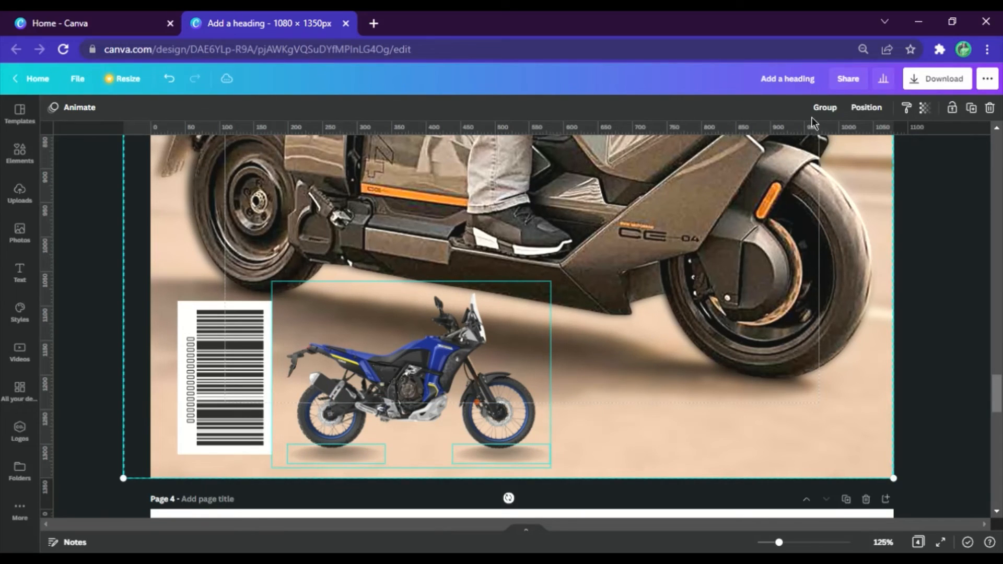
left_click(824, 107)
left_click(904, 384)
- Review the layout of page 3 and compare it with the finished cover on page 1
left_click(883, 542)
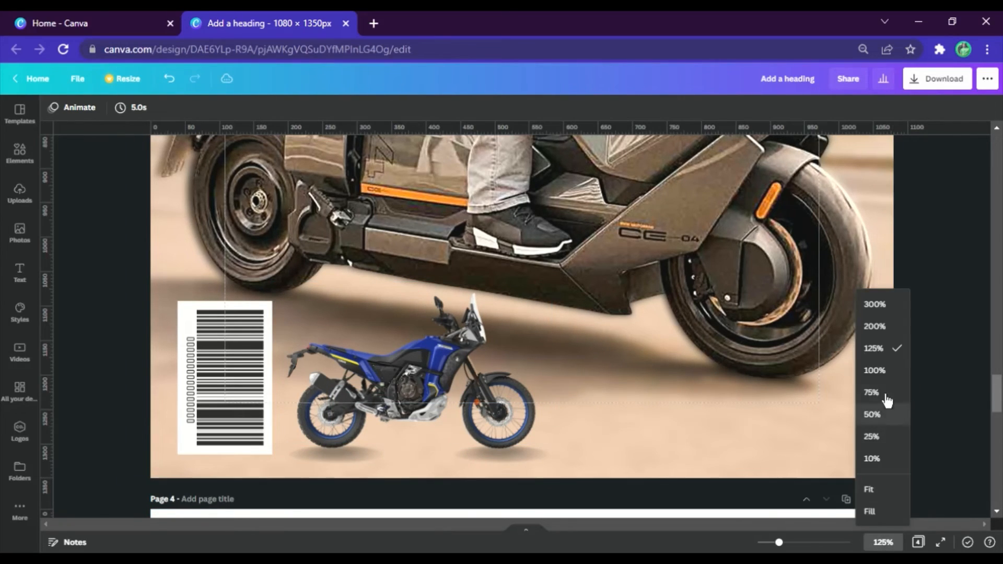
left_click(874, 370)
scroll(853, 406, "up", 10)
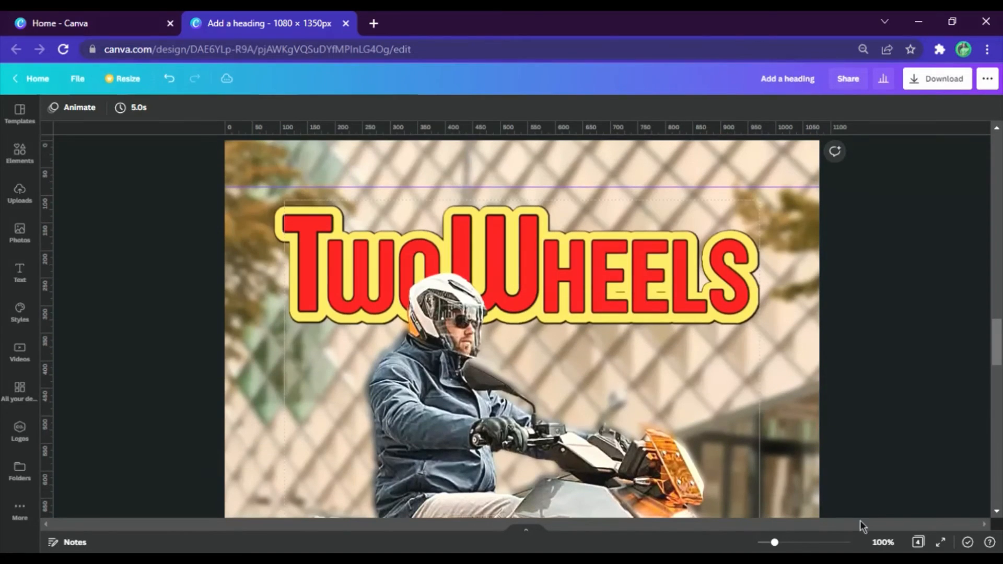
left_click(883, 543)
left_click(891, 398)
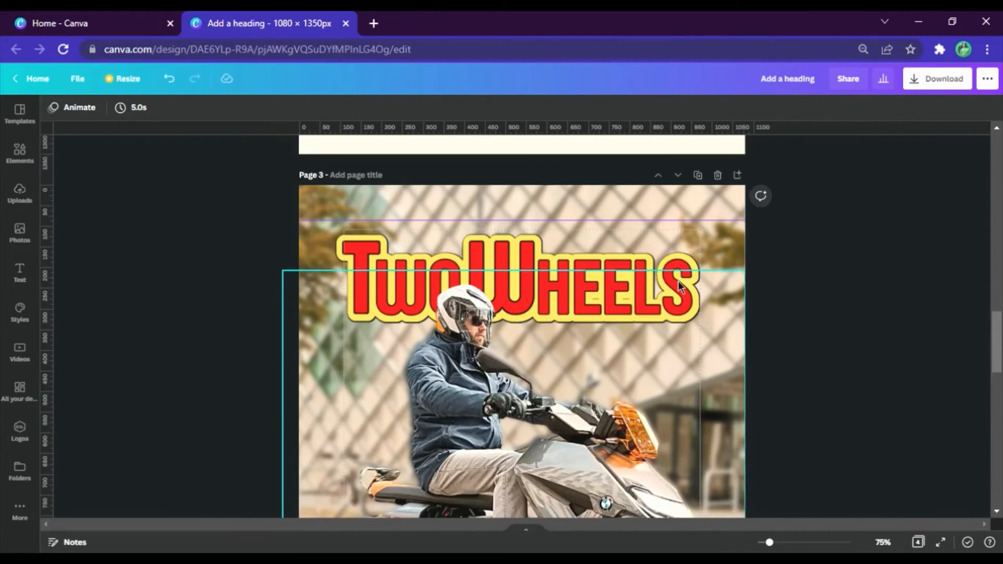
scroll(684, 334, "down", 5)
scroll(692, 390, "up", 6)
scroll(693, 358, "up", 1)
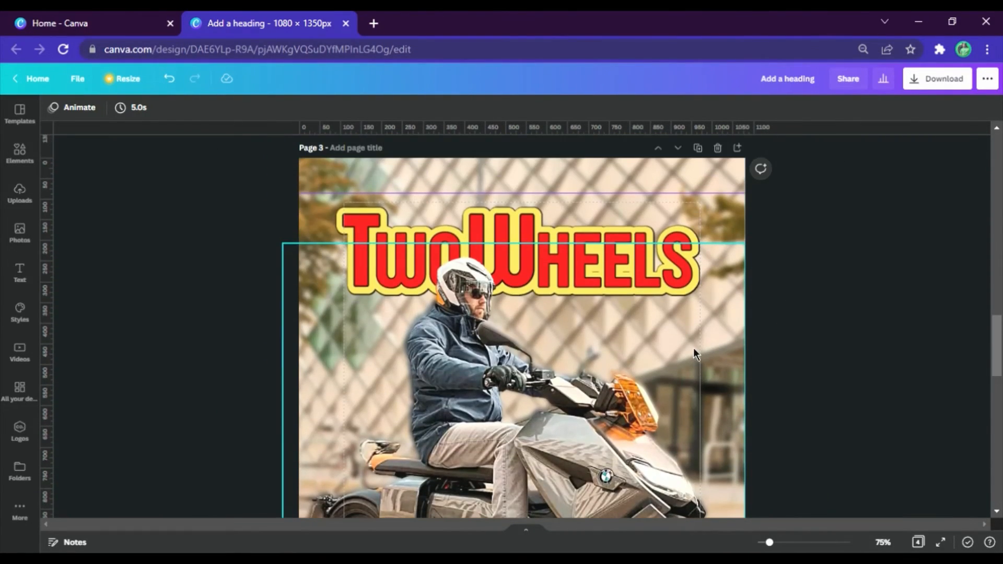
scroll(656, 320, "up", 10)
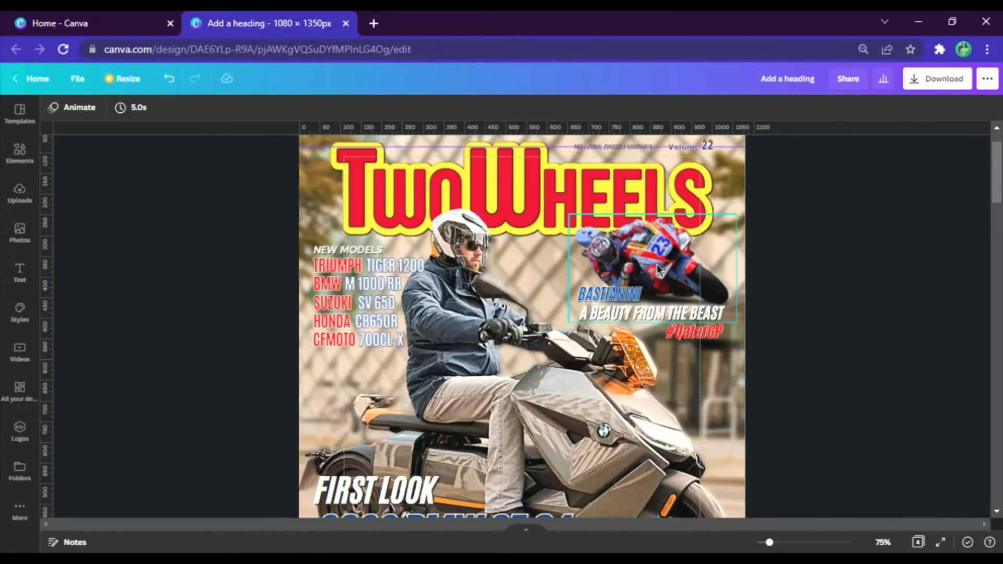
- Copy the cut-out racing motorcycle group from page 2 and paste it onto page 3
scroll(654, 274, "down", 8)
left_click(575, 452)
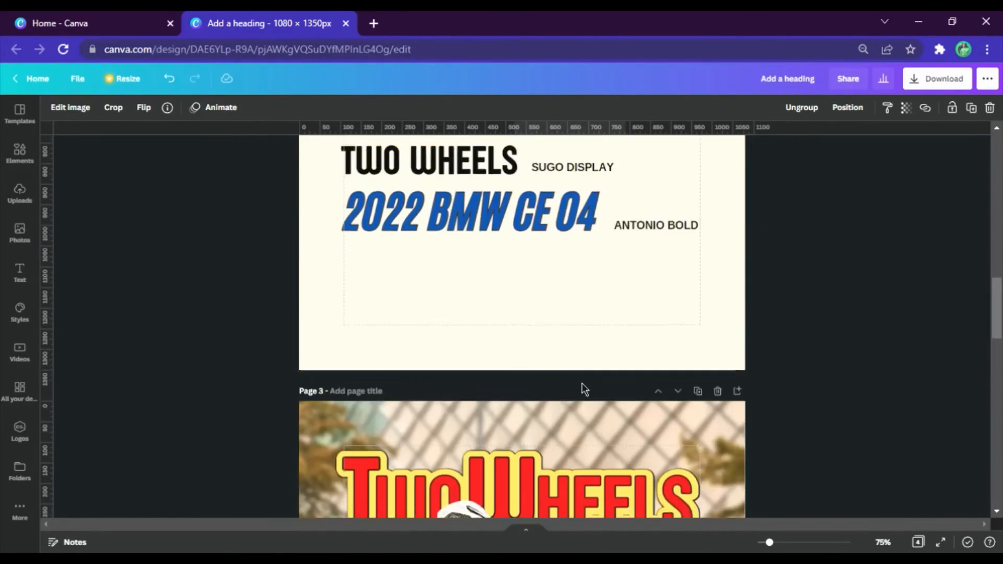
scroll(582, 383, "down", 5)
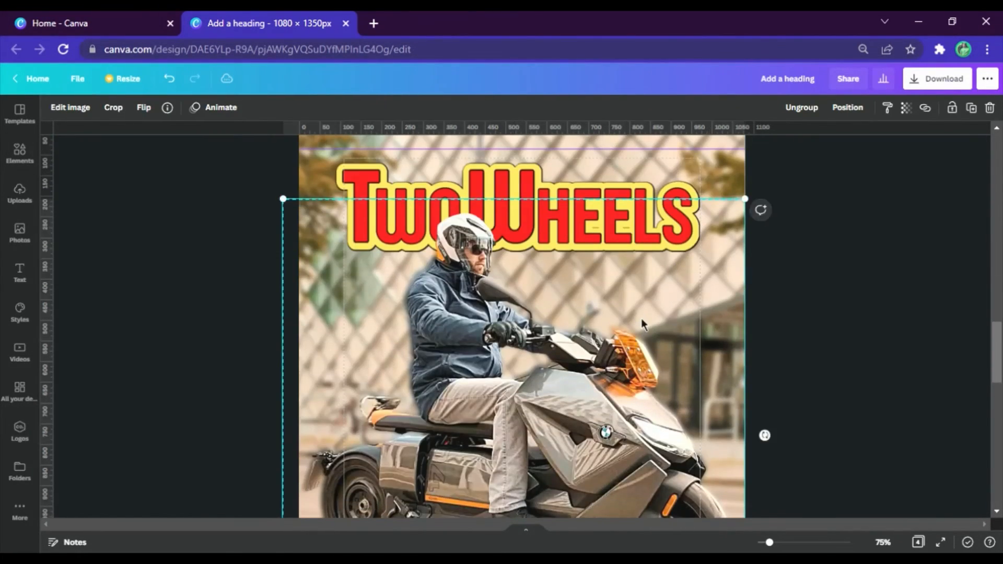
key("ctrl+v")
- Shrink the racing motorcycle and place it beneath the right end of the TwoWheels title, slightly overlapping the letters
left_click_drag(624, 277, 691, 292)
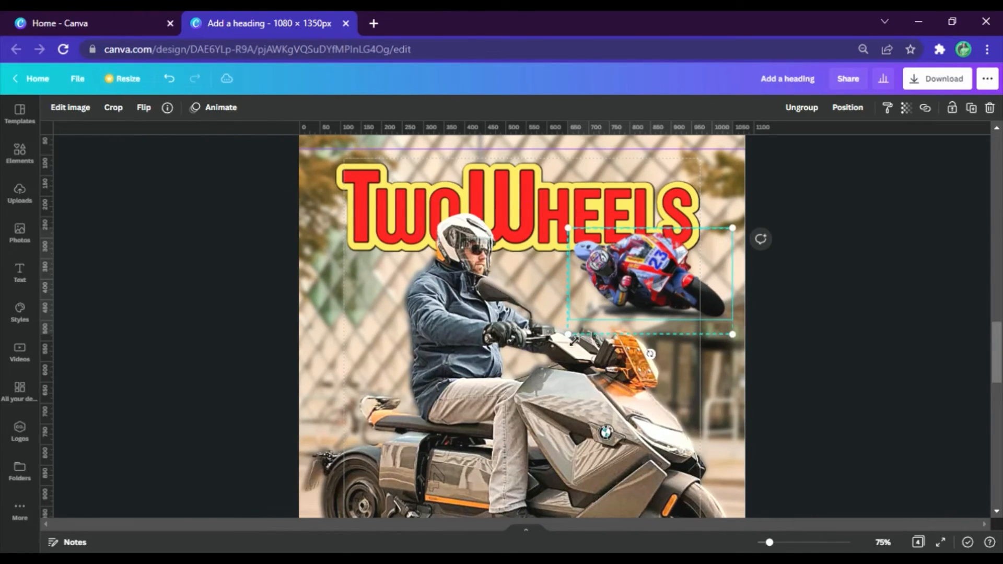
left_click_drag(569, 335, 595, 317)
left_click_drag(654, 286, 664, 286)
left_click(789, 258)
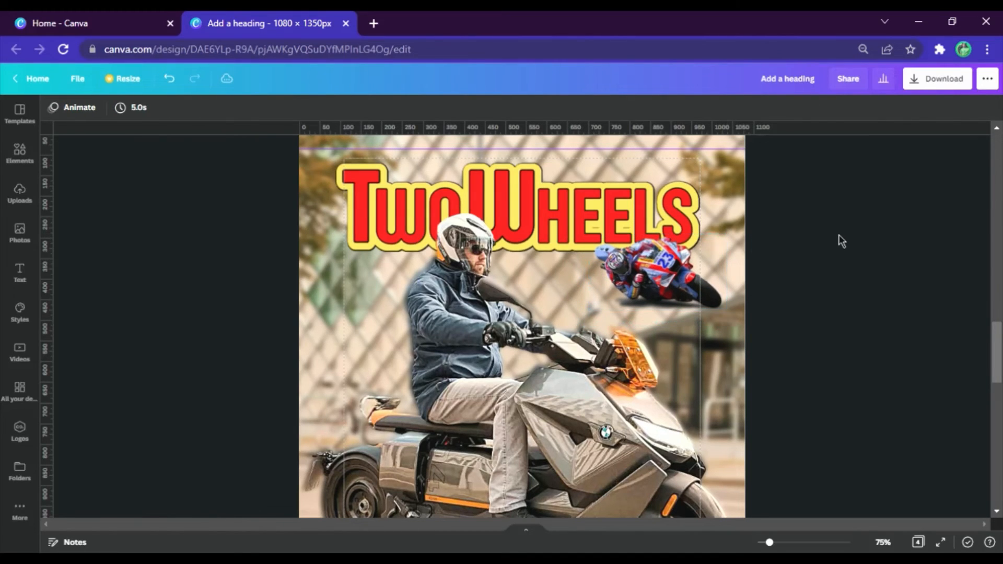
- Copy the "2022 BMW CE 04" text from page 2 to page 3 and place it just above the barcode
scroll(839, 240, "down", 5)
scroll(839, 239, "up", 10)
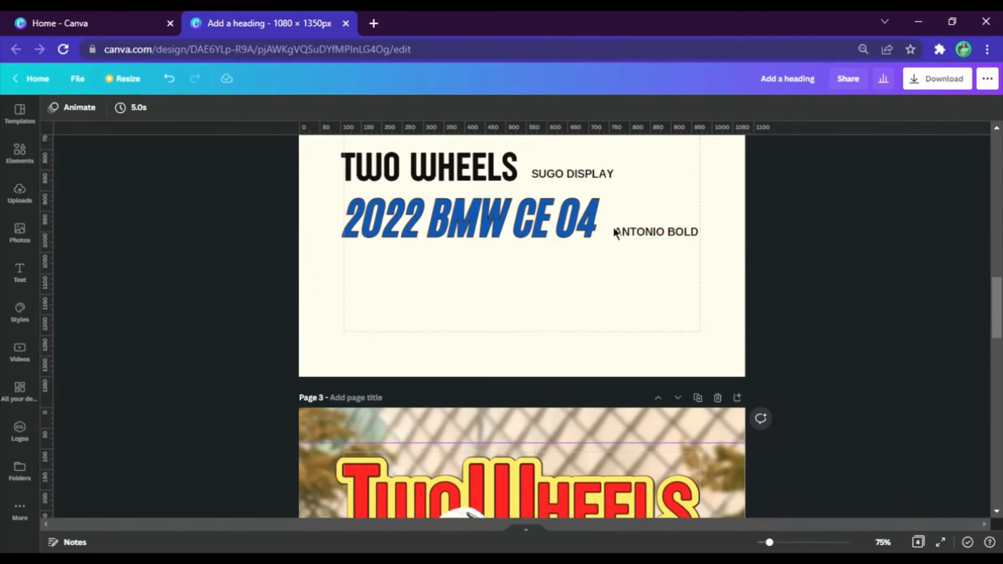
left_click(522, 218)
scroll(659, 246, "down", 10)
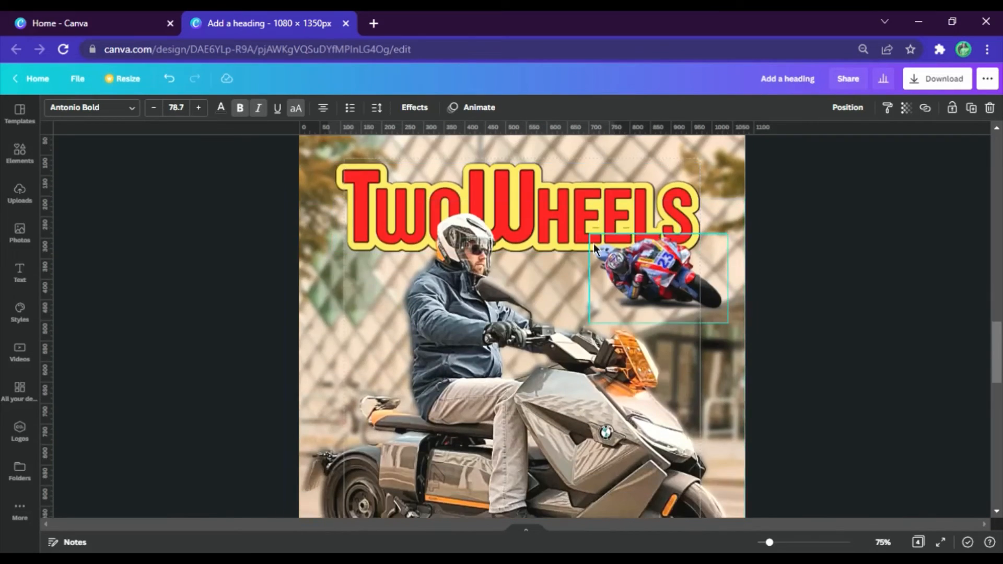
left_click(443, 281)
type("2022 BMW CE 04")
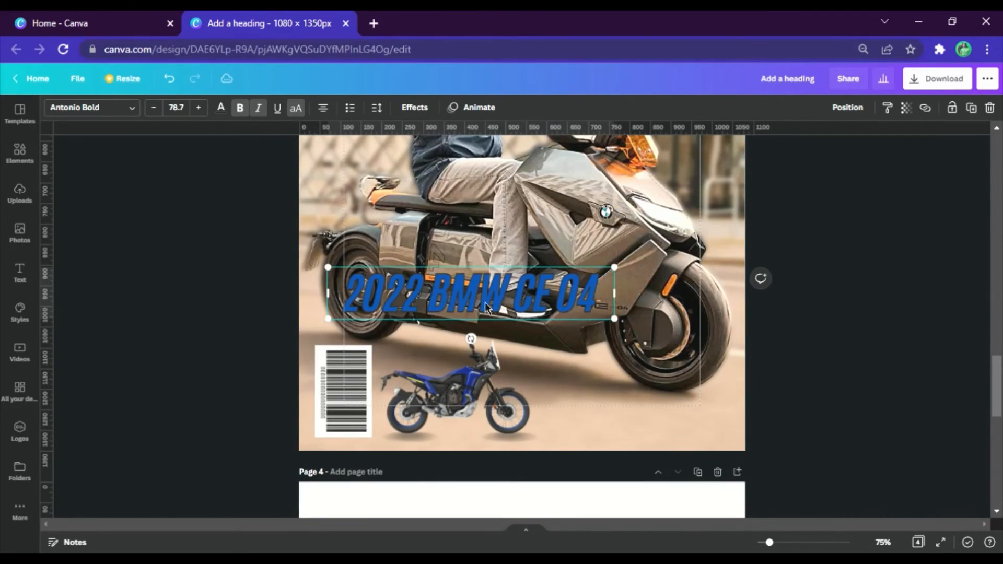
left_click_drag(485, 308, 461, 326)
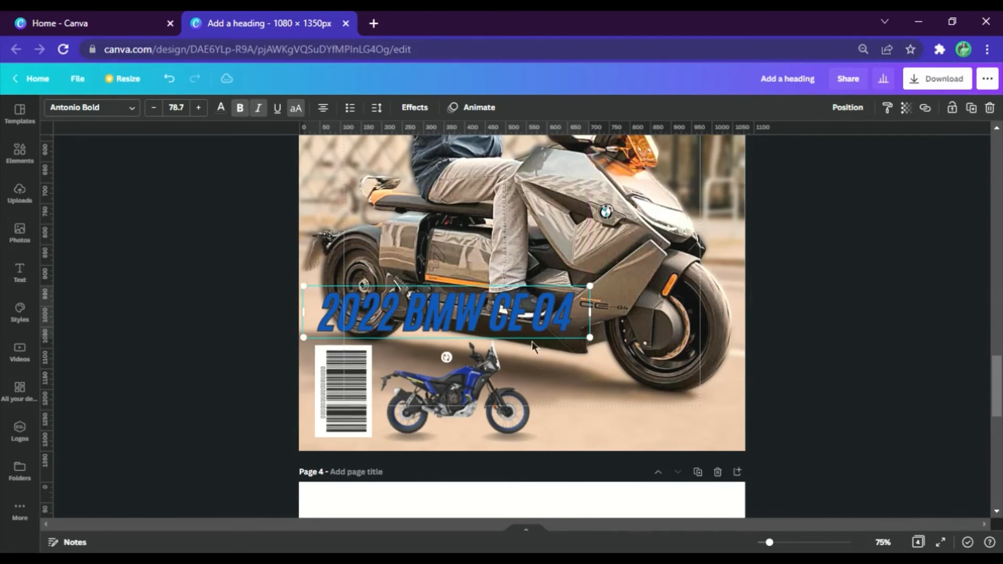
left_click_drag(544, 328, 544, 335)
- Check the headline on page 1's cover, then duplicate page 3's "2022 BMW CE 04" text directly above the original
scroll(552, 331, "up", 20)
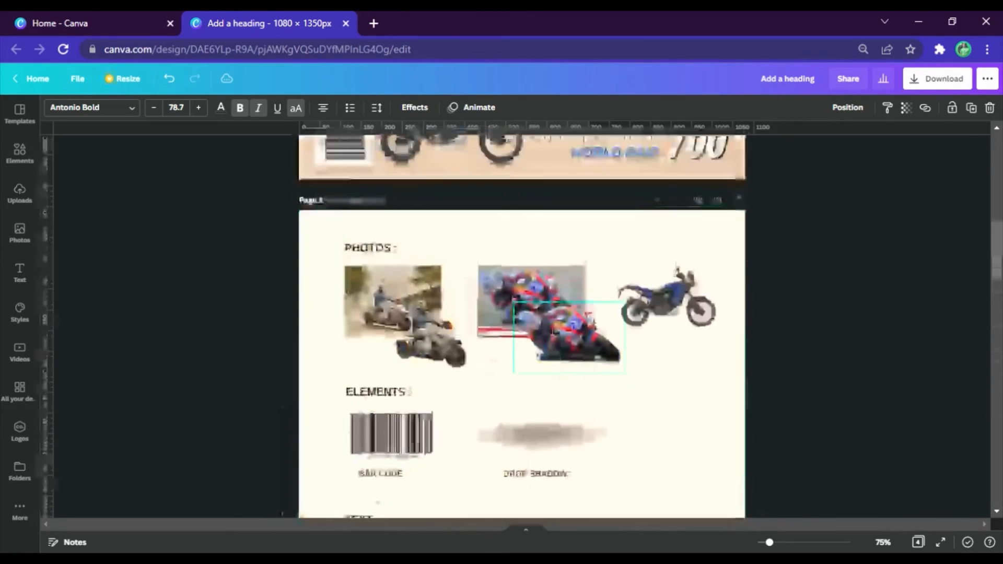
scroll(526, 362, "down", 3)
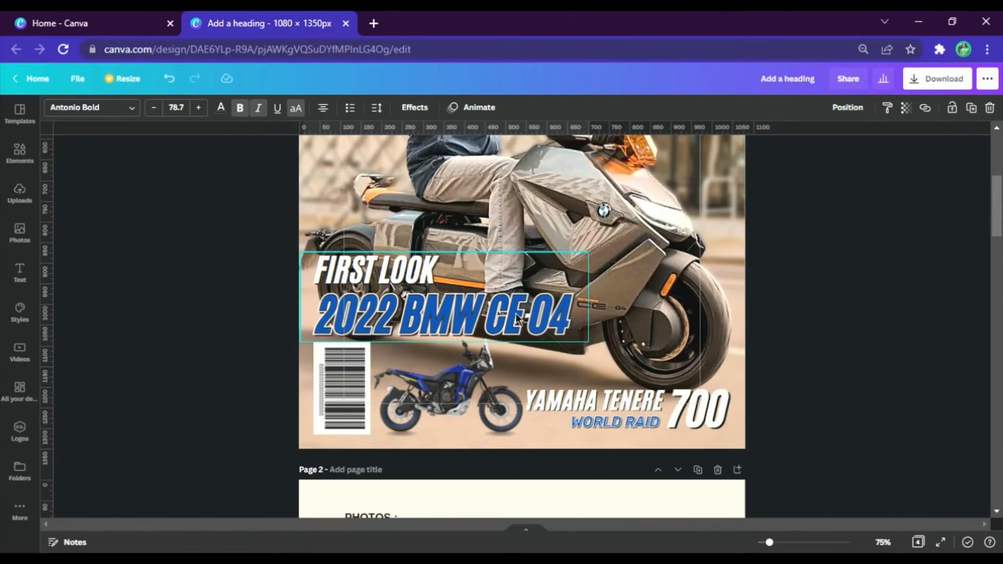
scroll(419, 303, "down", 20)
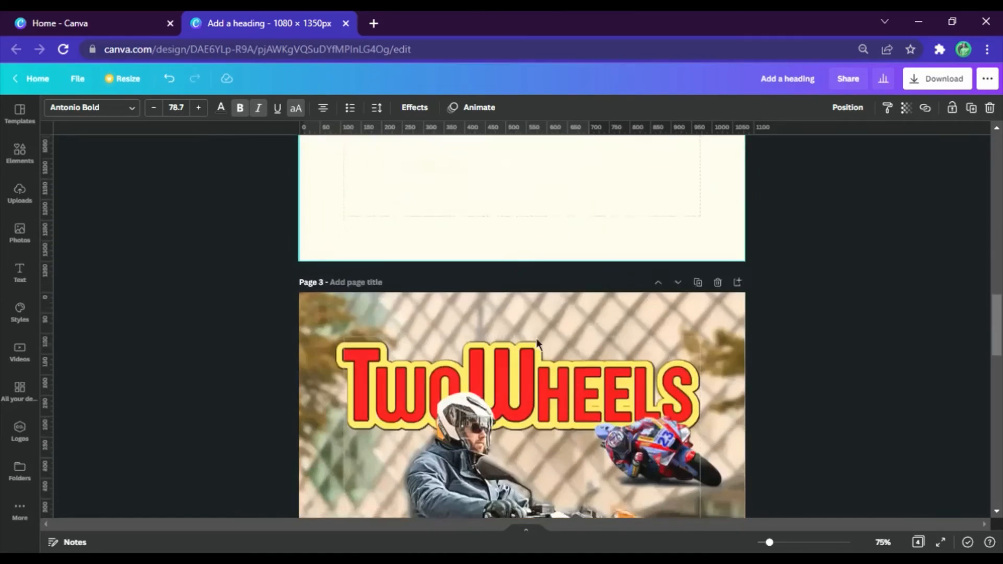
scroll(538, 345, "down", 2)
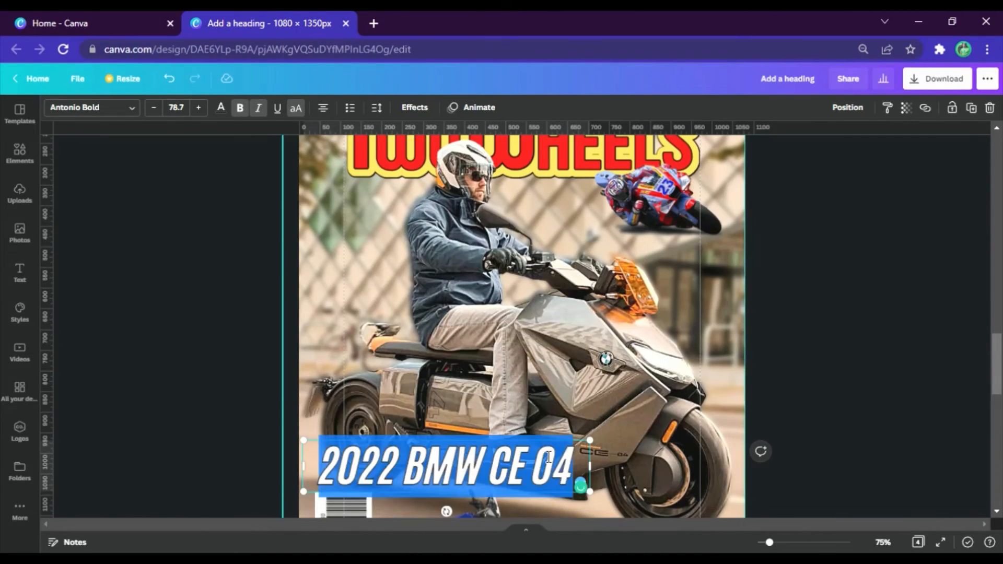
left_click(793, 464)
left_click(505, 473)
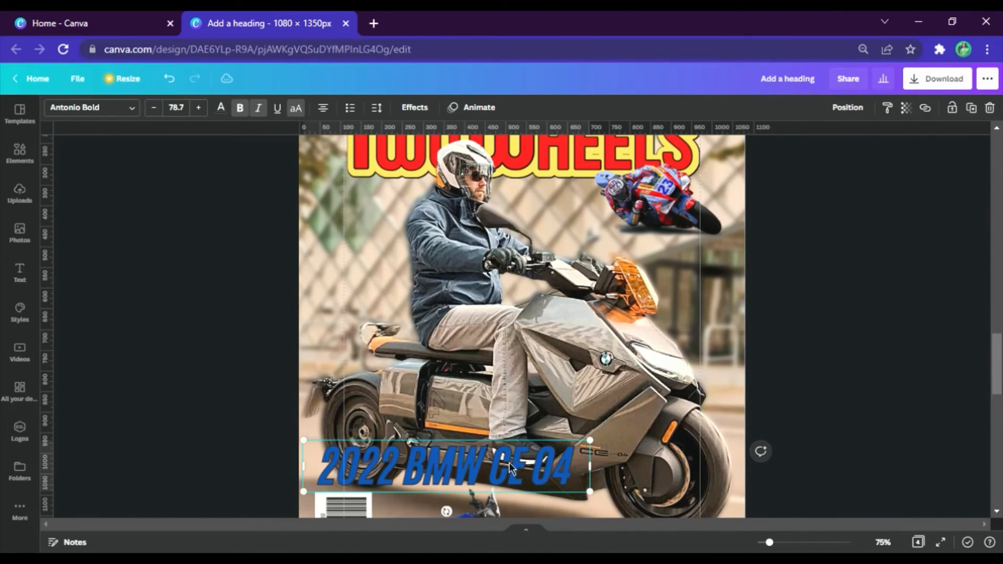
left_click_drag(505, 473, 510, 416)
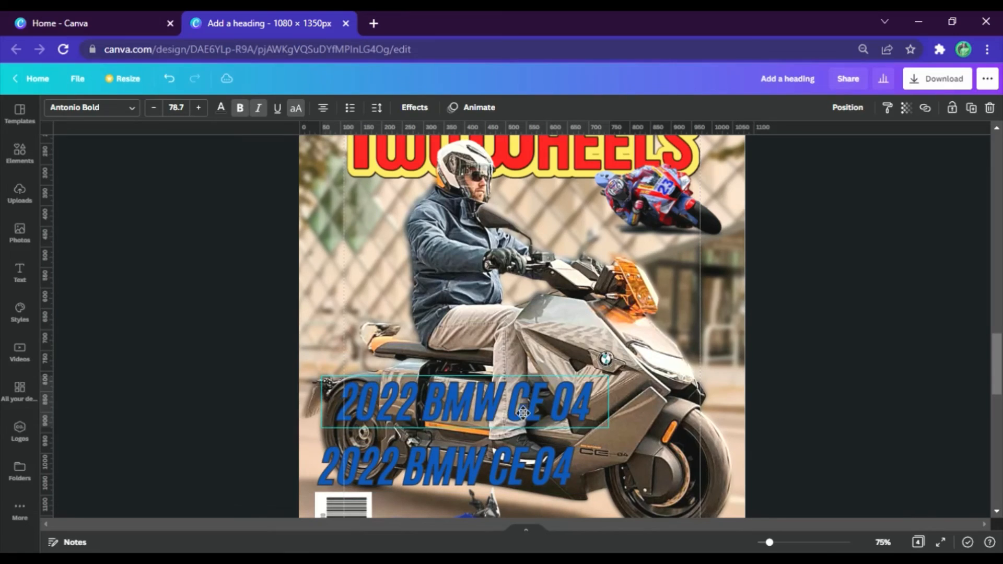
- Give the upper "2022 BMW CE 04" copy a Hollow effect with thickness 97 and colour it black
left_click(414, 107)
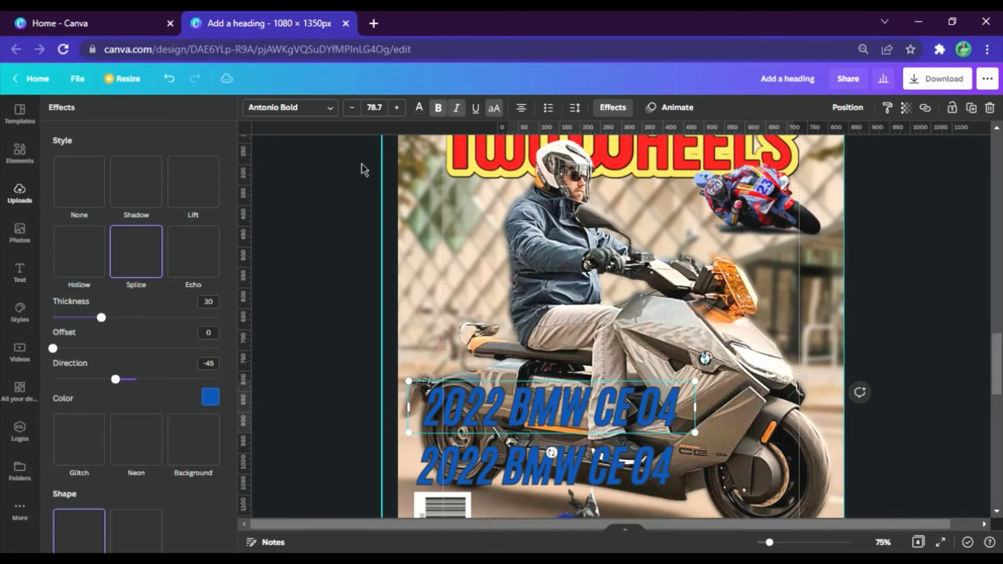
left_click(86, 269)
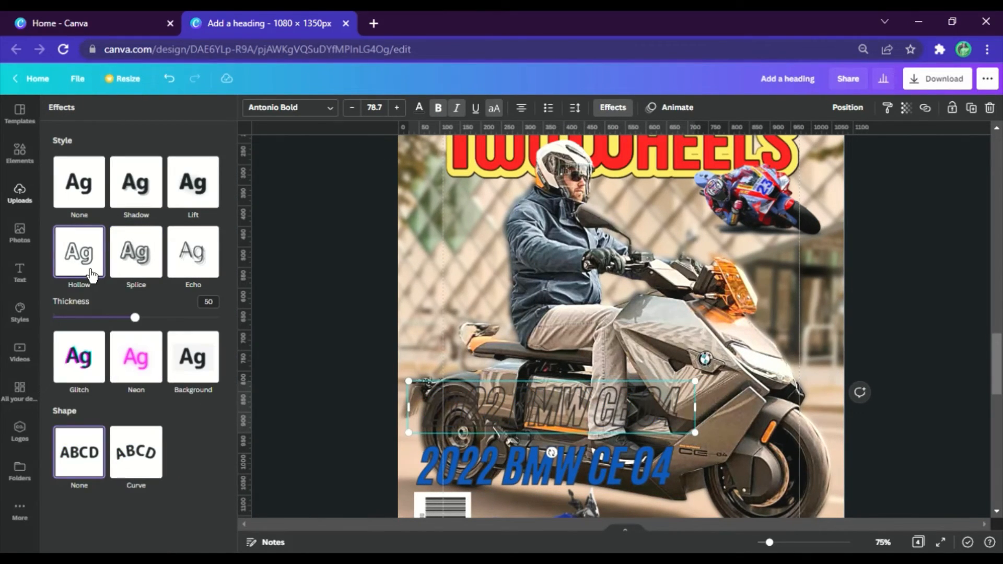
left_click_drag(145, 325, 193, 329)
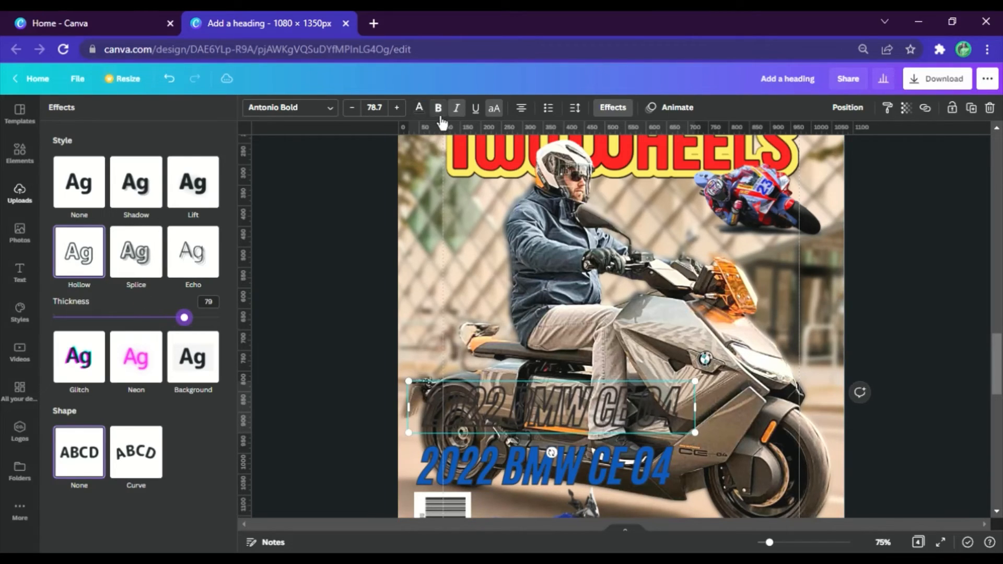
left_click(419, 109)
left_click(93, 165)
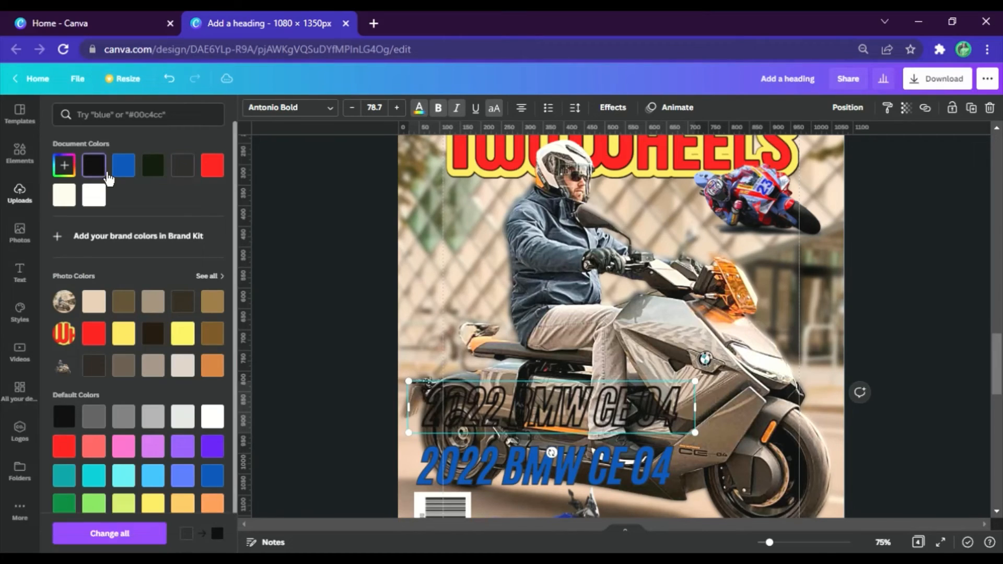
left_click(612, 107)
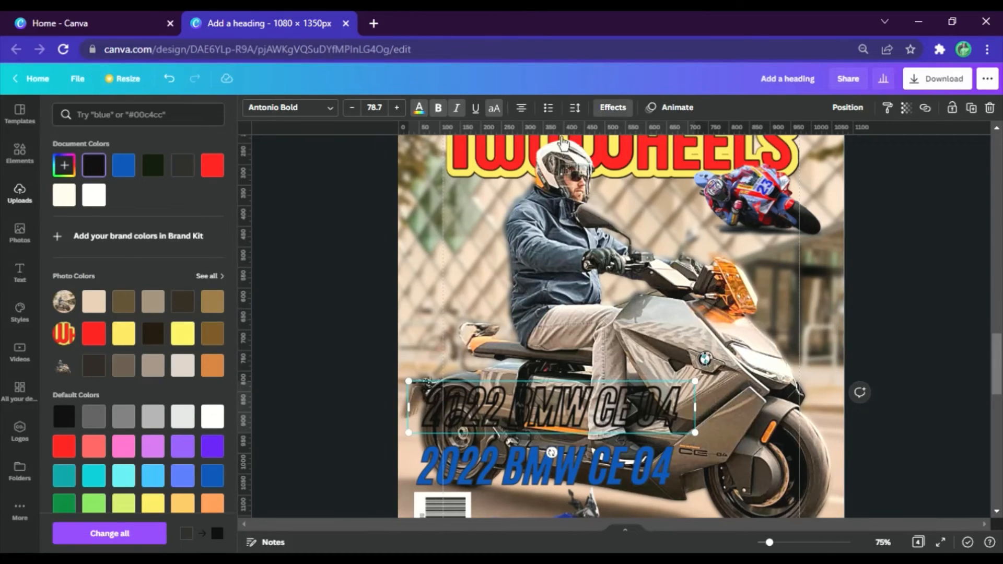
left_click_drag(202, 323, 224, 330)
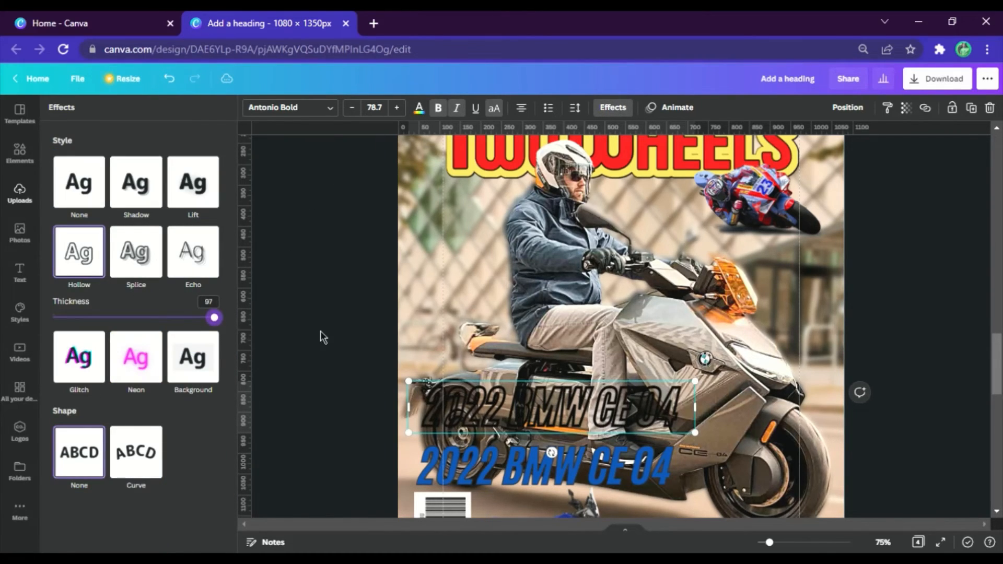
- Duplicate the black hollow "2022 BMW CE 04" text
left_click(440, 410)
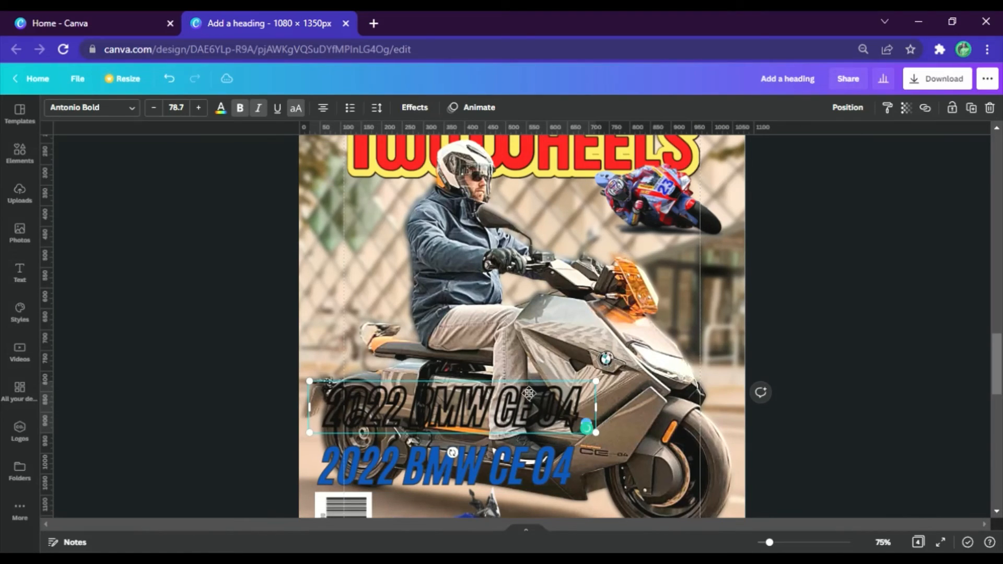
left_click(234, 338)
left_click(441, 393)
key("ctrl+d")
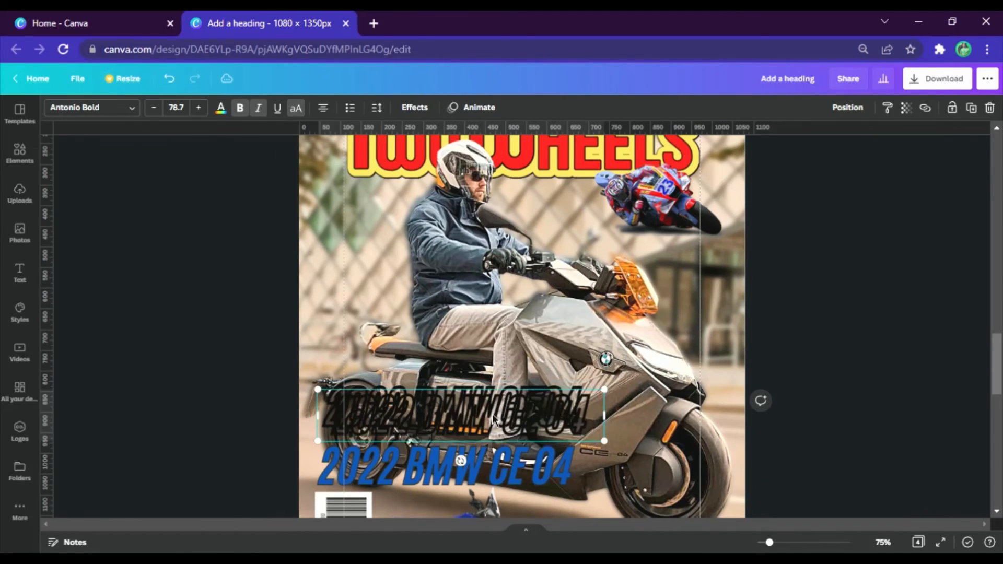
- Move the duplicated hollow "2022 BMW CE 04" text above the black copy and colour it white
left_click_drag(498, 422, 499, 368)
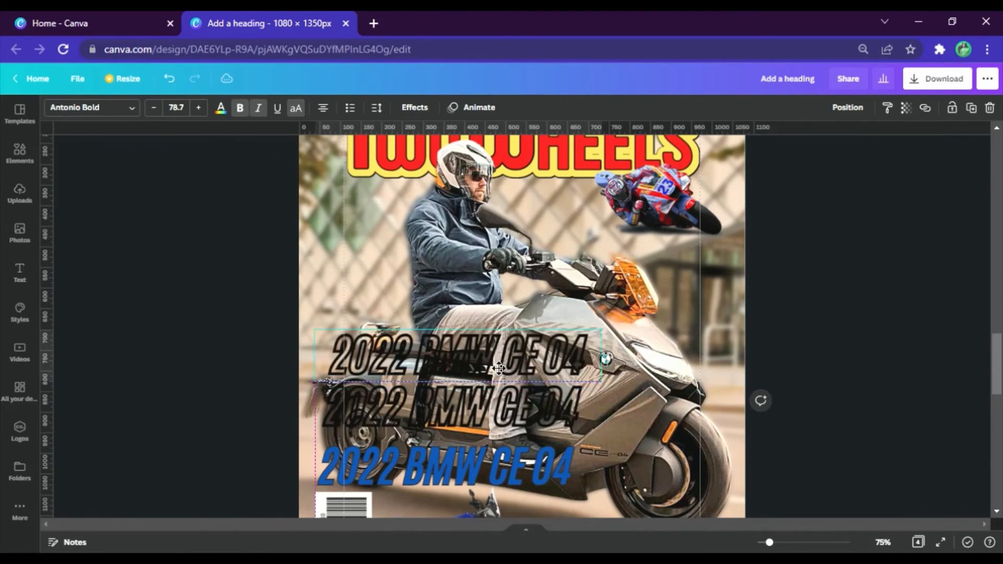
left_click(221, 108)
left_click(94, 195)
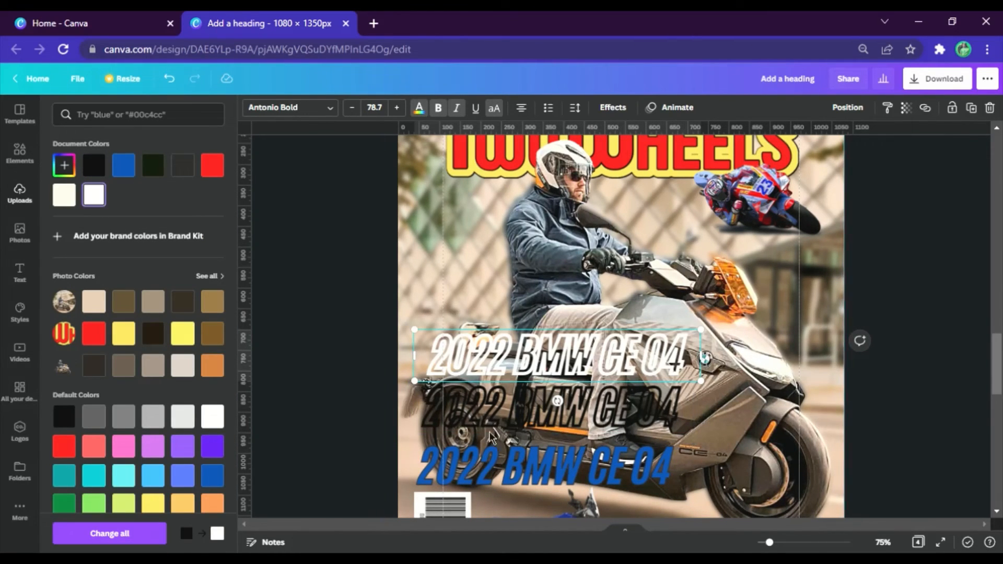
left_click(514, 364)
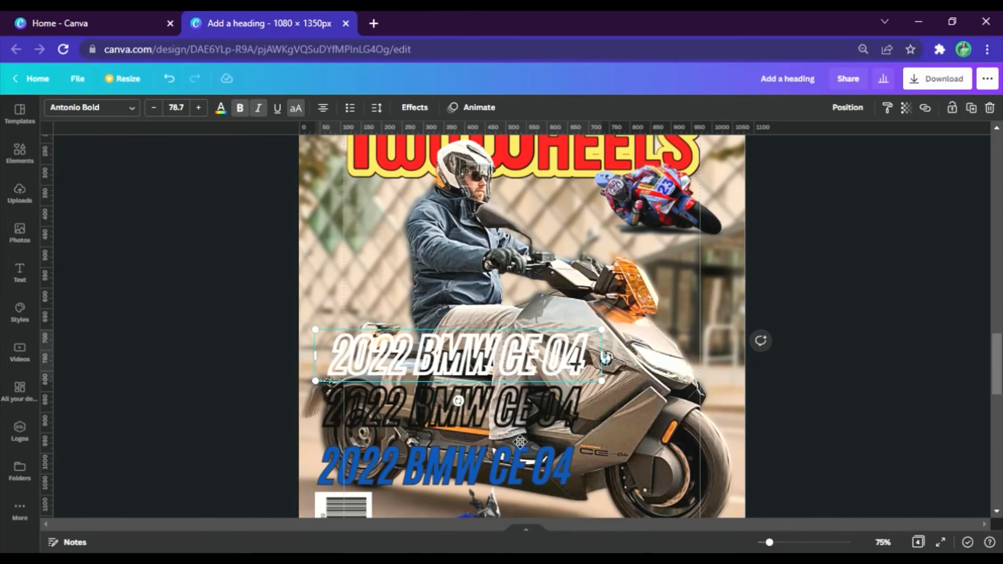
- Align the white hollow copy over the blue "2022 BMW CE 04" text and send it backward behind the blue text
left_click_drag(520, 442, 512, 479)
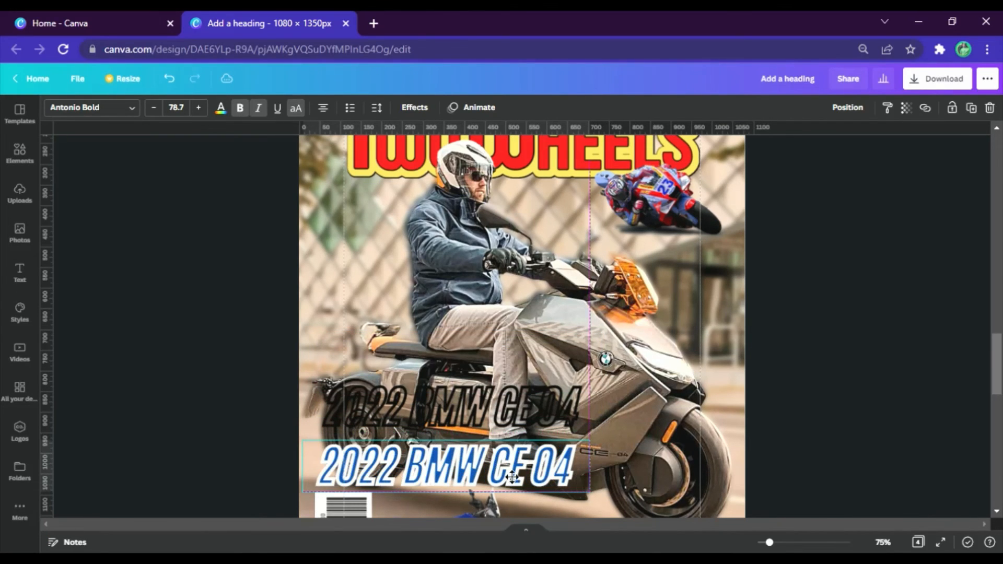
left_click(846, 108)
left_click(804, 141)
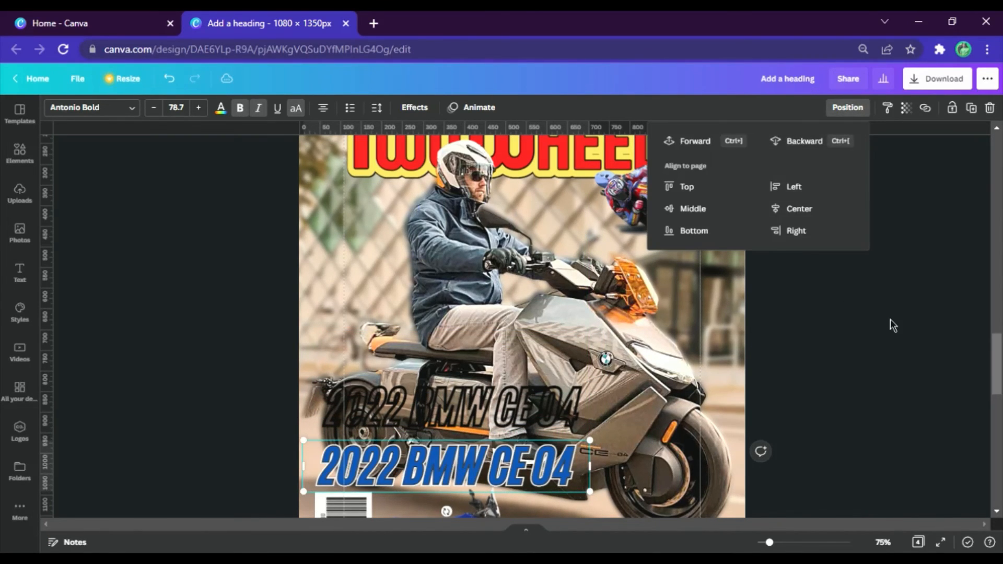
- Align the black hollow copy over the blue "2022 BMW CE 04" headline and send it backward behind the blue and white layers
left_click(455, 402)
scroll(759, 378, "down", 3)
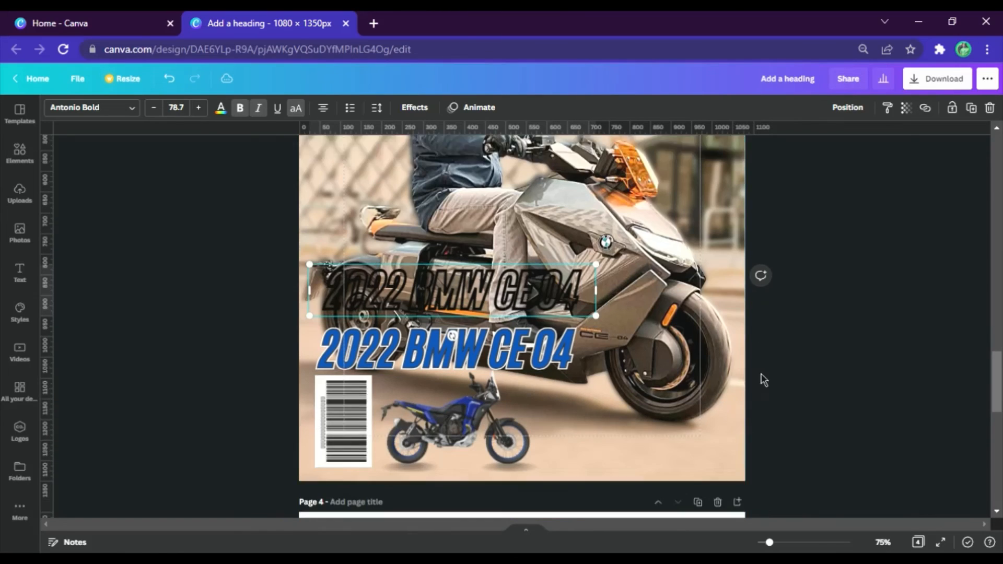
left_click(882, 542)
left_click(882, 371)
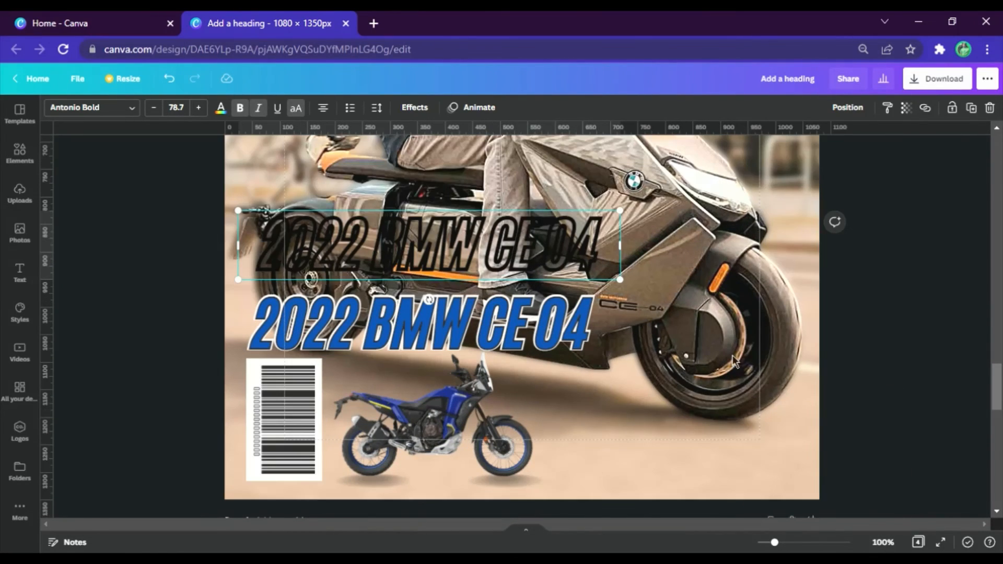
left_click_drag(580, 256, 635, 254)
left_click(601, 334)
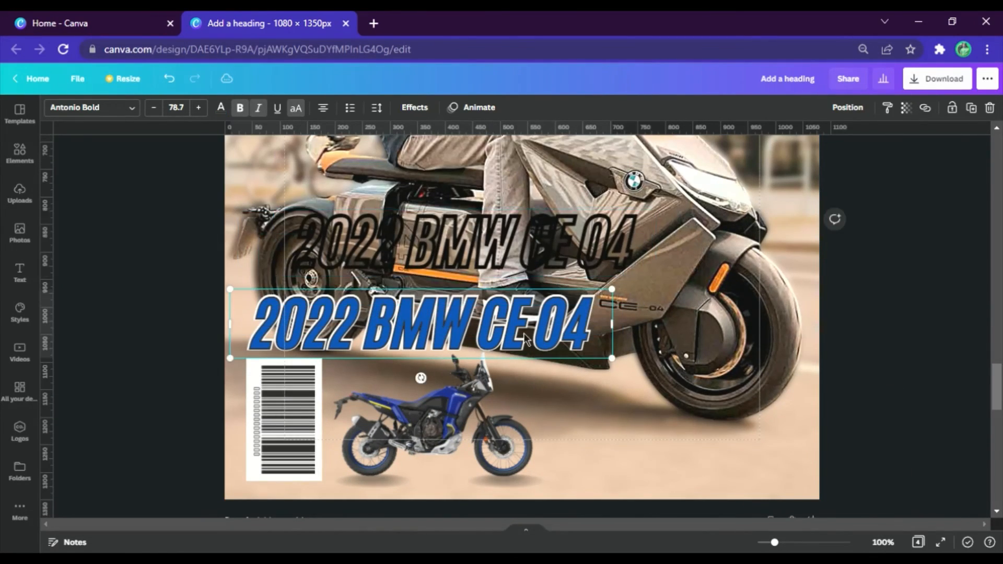
left_click(591, 254)
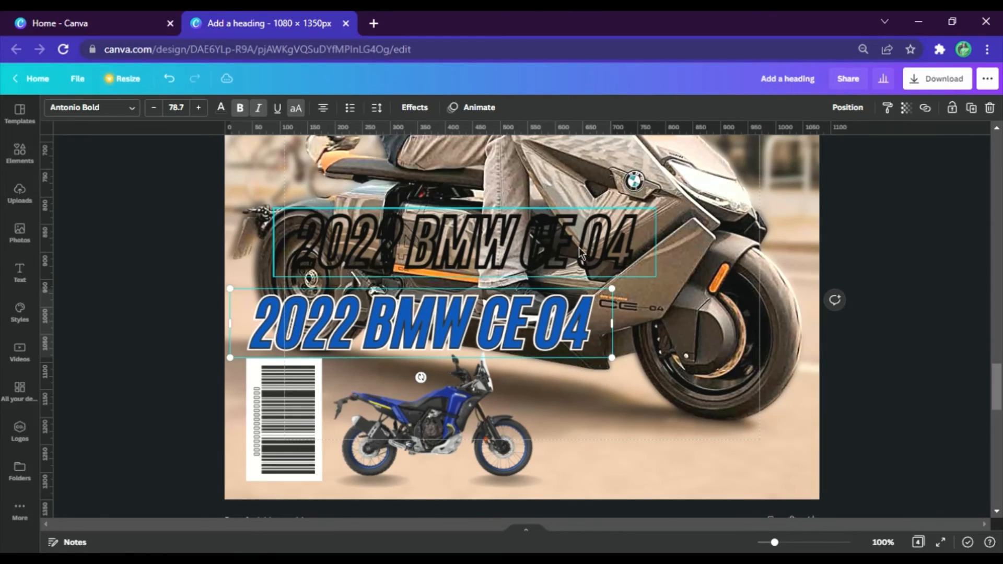
left_click_drag(591, 254, 550, 337)
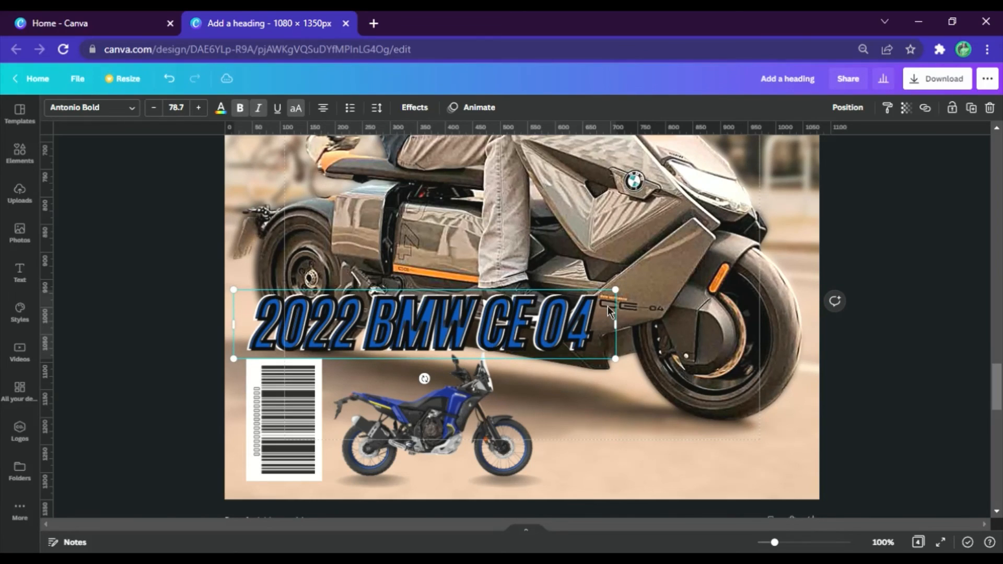
left_click(859, 116)
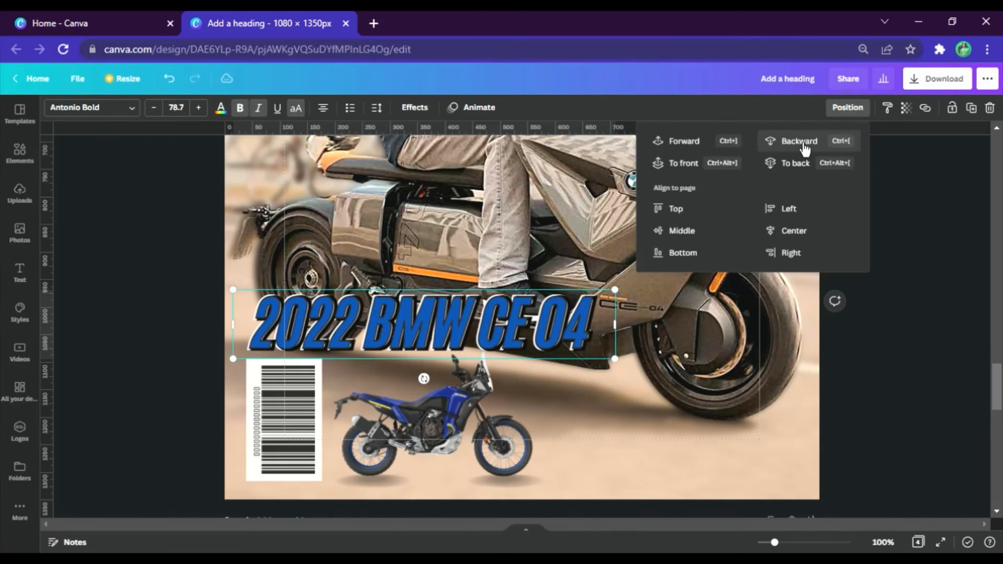
left_click(909, 309)
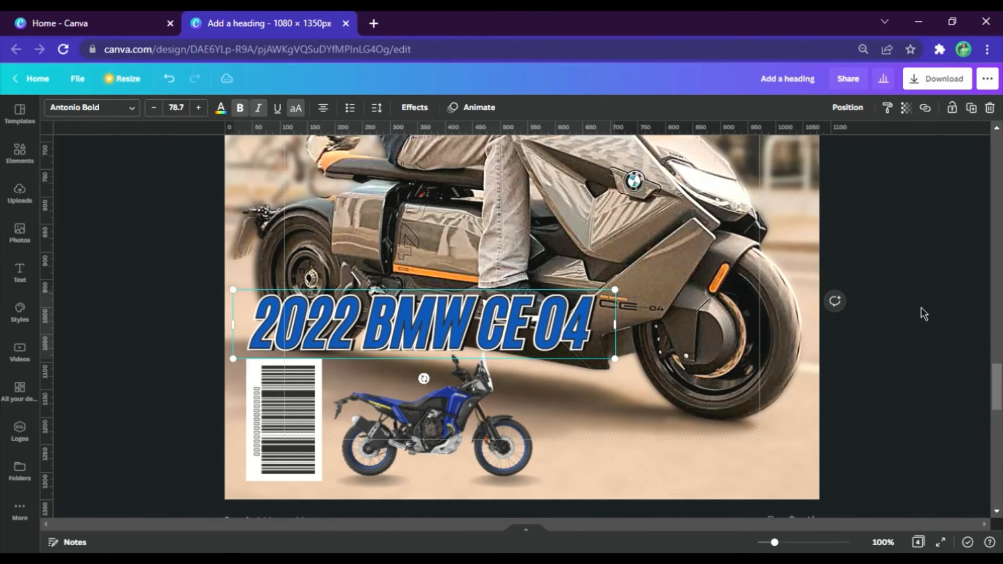
- Nudge the black hollow copy slightly down so it forms a shadow edge beneath the white-outlined headline
scroll(920, 306, "down", 1)
scroll(553, 260, "up", 1)
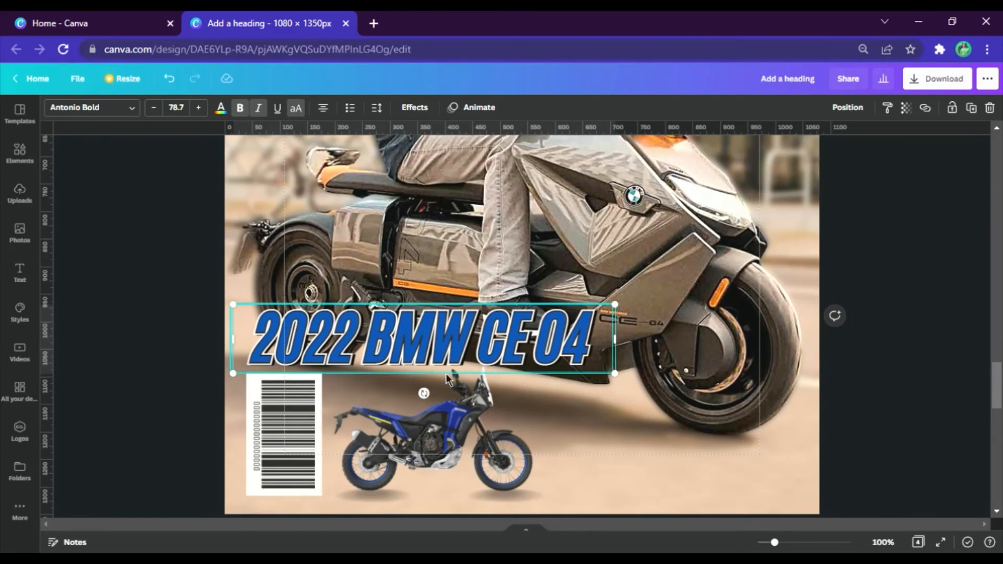
left_click(617, 352)
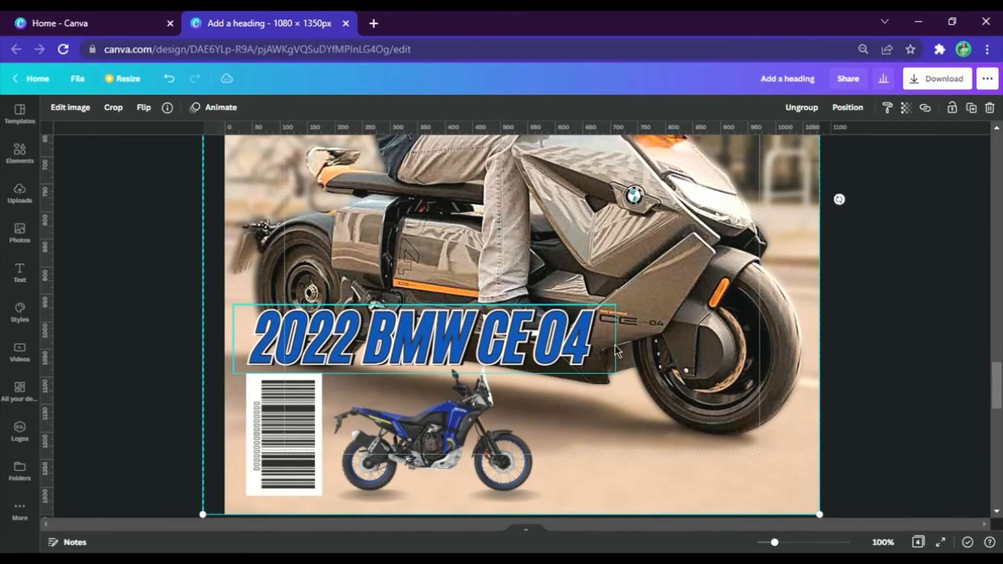
left_click(608, 370)
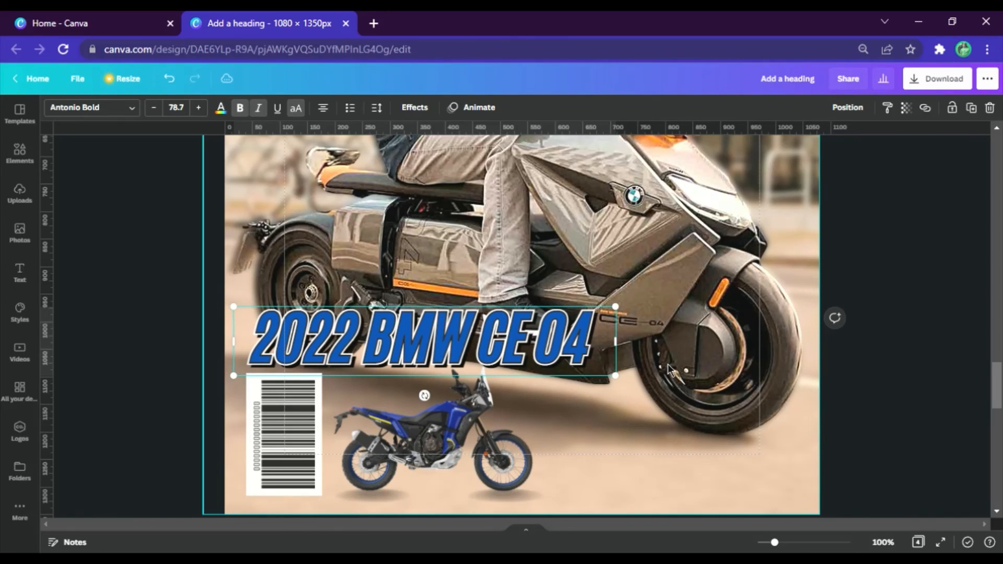
left_click(892, 361)
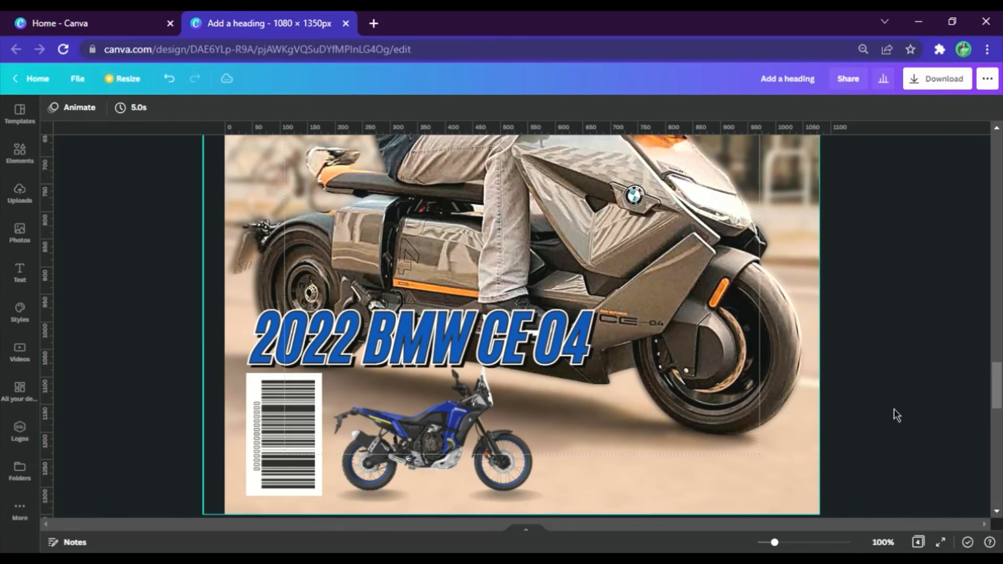
- Copy only the "FIRST LOOK" text from page 1's cover and paste it onto page 3
left_click(883, 542)
left_click(871, 394)
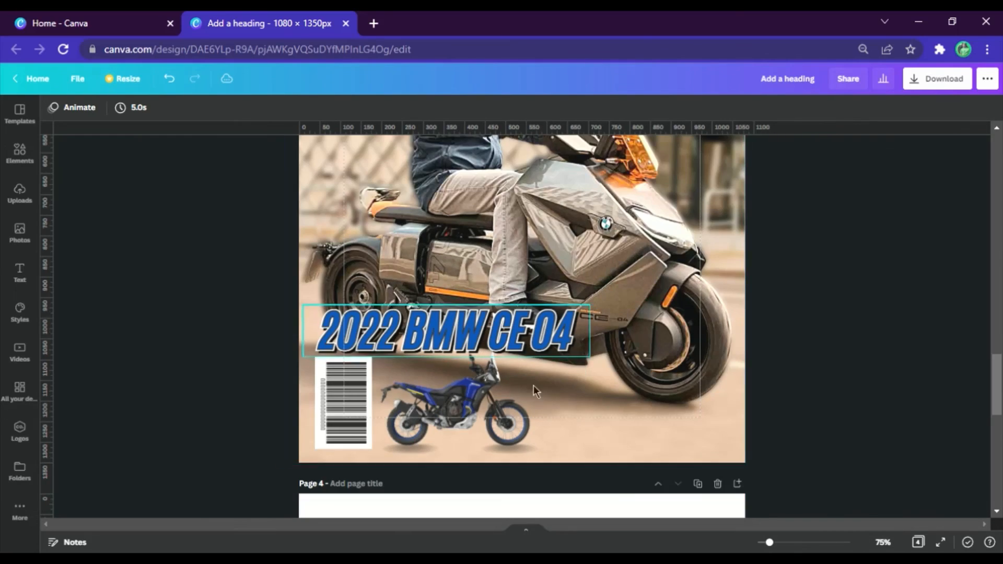
scroll(523, 391, "up", 20)
scroll(488, 287, "up", 5)
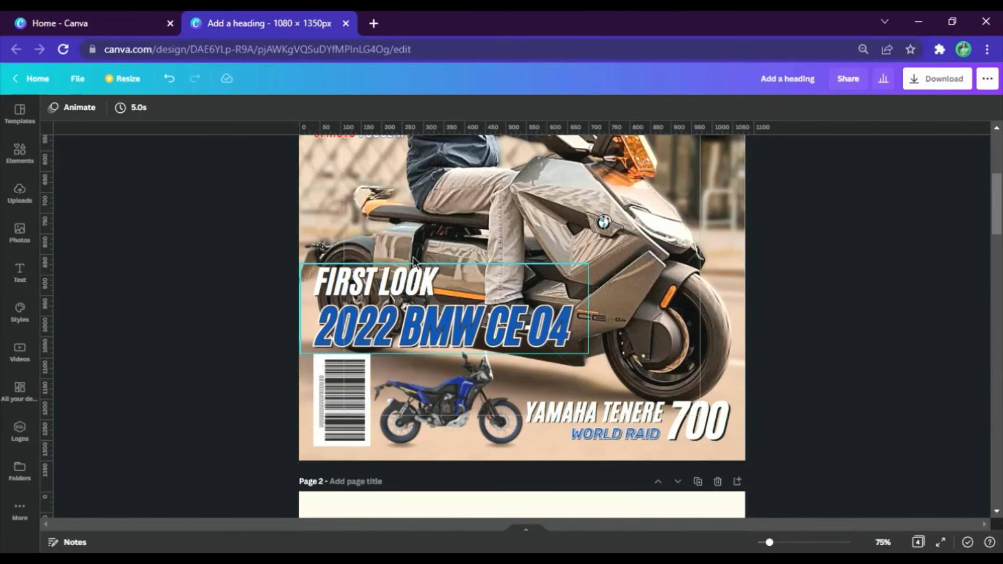
left_click(379, 287)
left_click(801, 112)
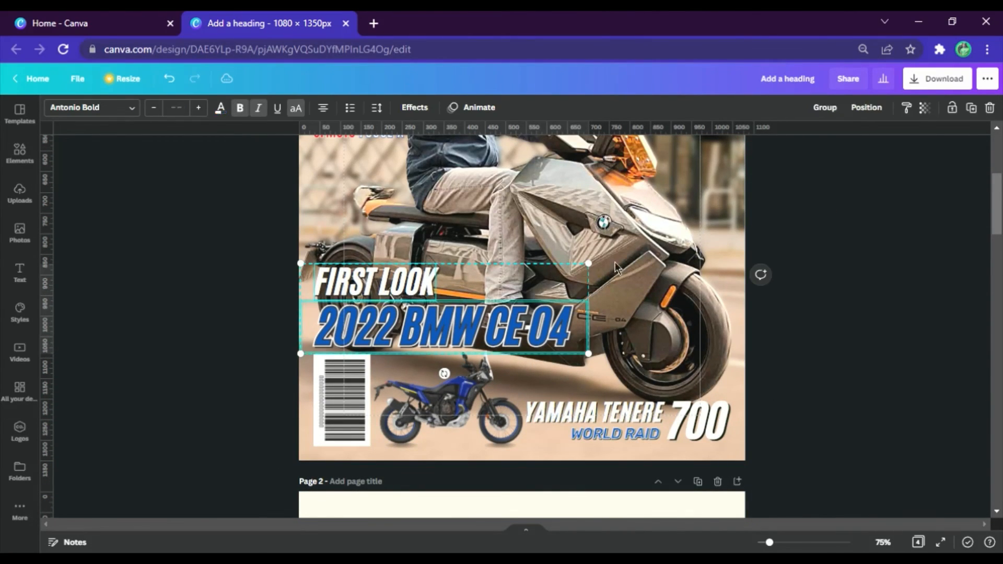
left_click(826, 200)
left_click(397, 282)
scroll(396, 282, "down", 7)
scroll(396, 285, "down", 15)
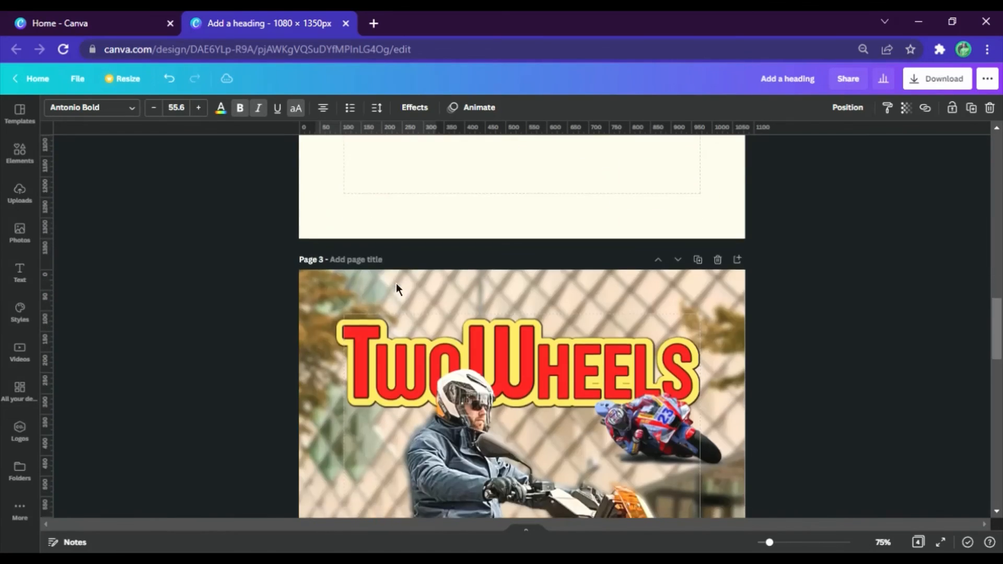
left_click(432, 214)
key("ctrl+v")
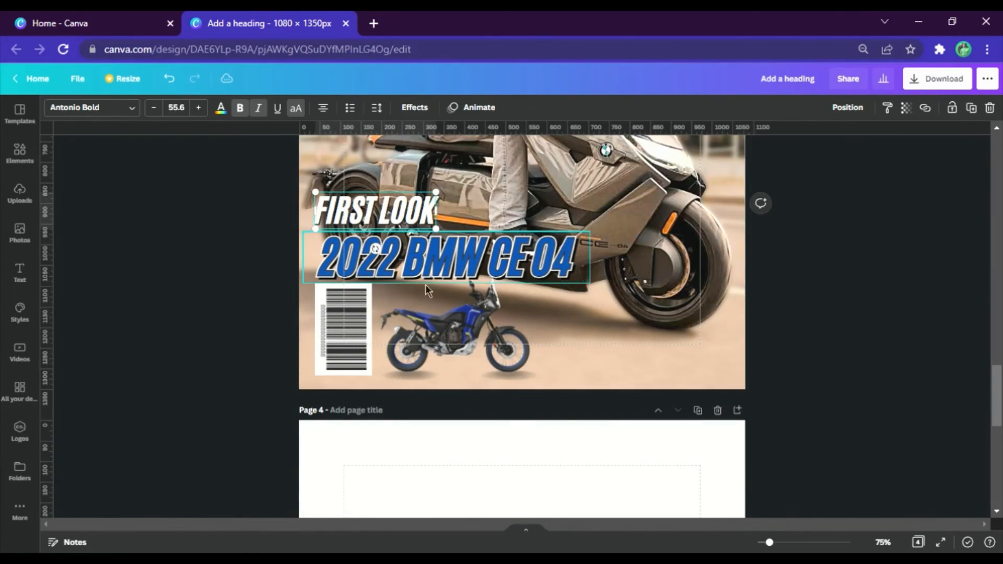
- Position the "FIRST LOOK" text directly above the "2022 BMW CE 04" headline, lined up with the headline's first letter
scroll(416, 361, "up", 3)
left_click_drag(408, 365, 421, 371)
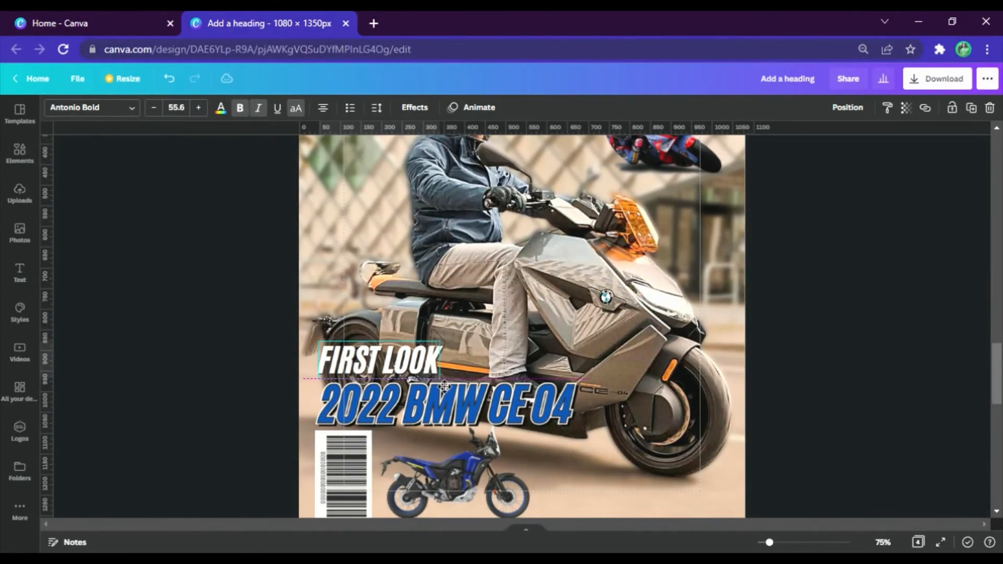
left_click(810, 425)
left_click(421, 366)
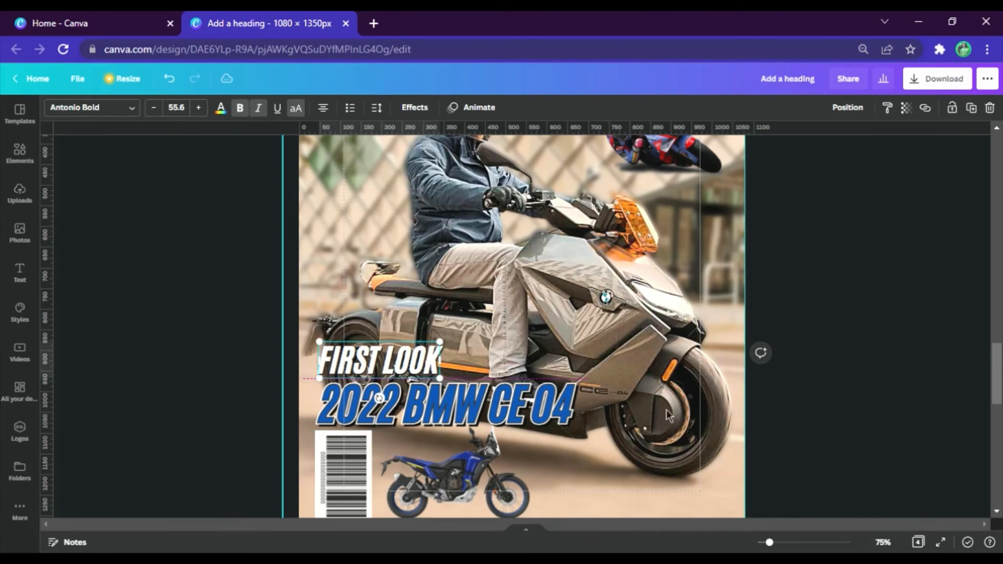
left_click(779, 426)
- View the whole page 3 cover at 50% zoom and compare it with page 1's cover for missing text
left_click(882, 542)
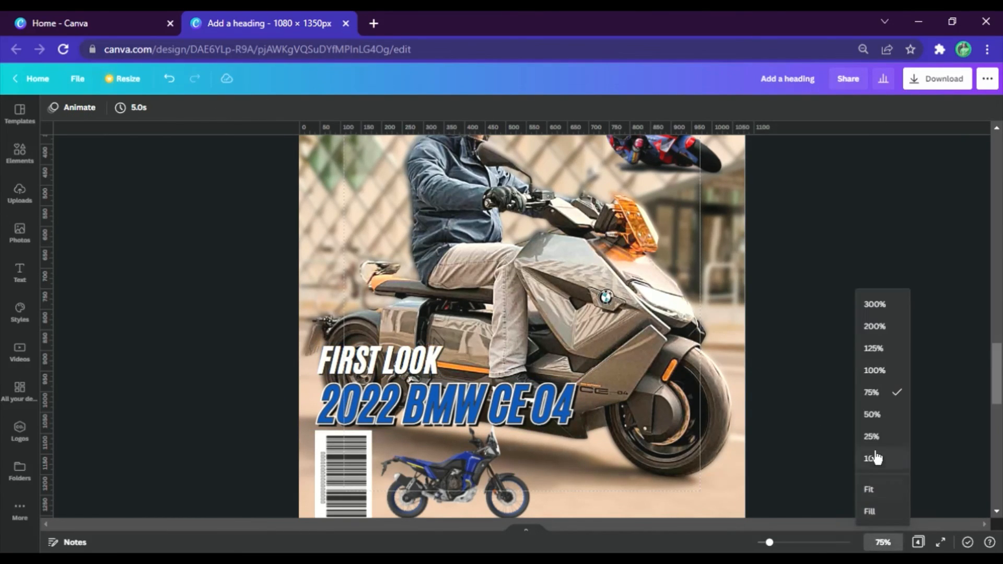
left_click(874, 417)
scroll(690, 403, "up", 1)
scroll(690, 403, "up", 1)
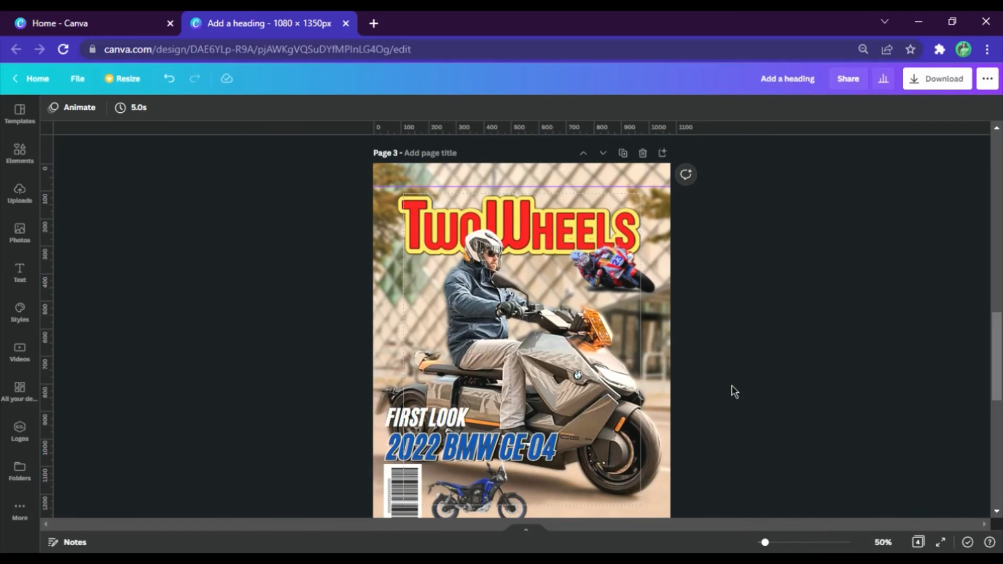
left_click_drag(999, 362, 999, 364)
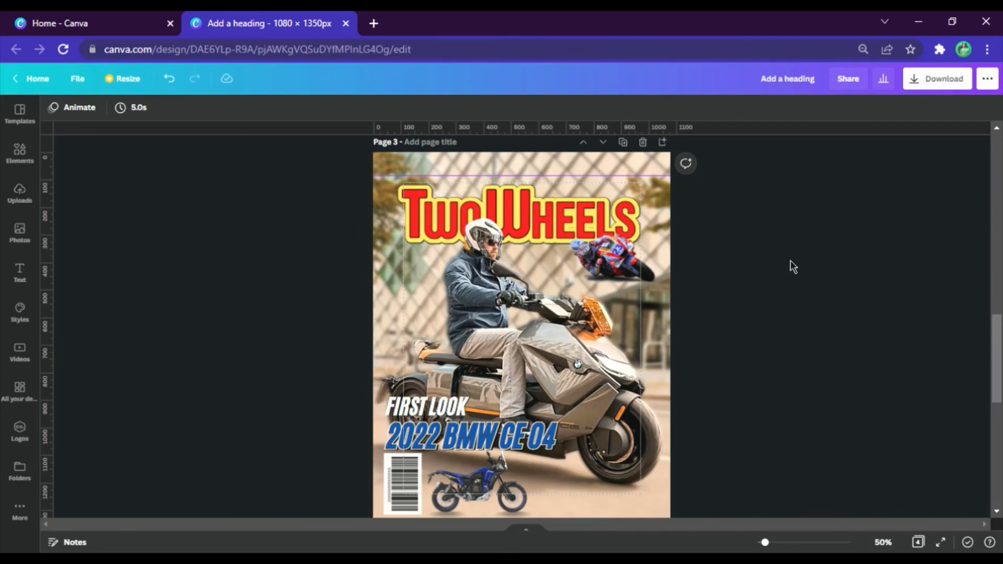
scroll(784, 280, "up", 12)
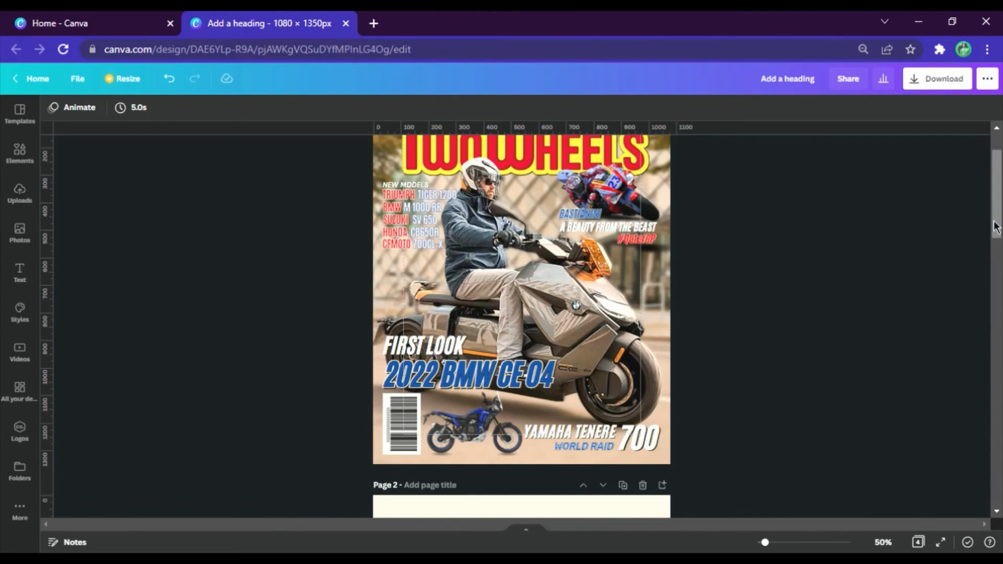
left_click_drag(995, 228, 994, 218)
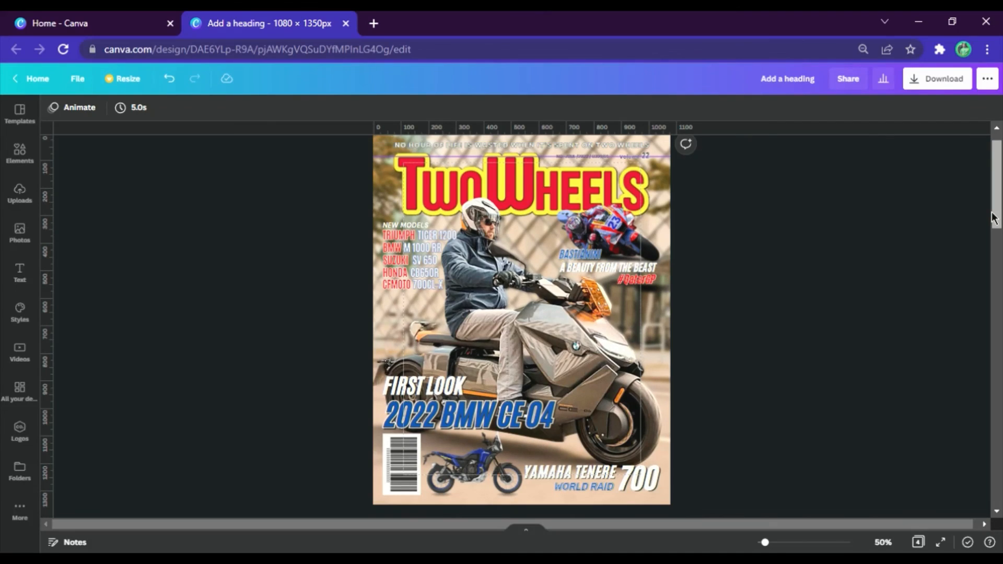